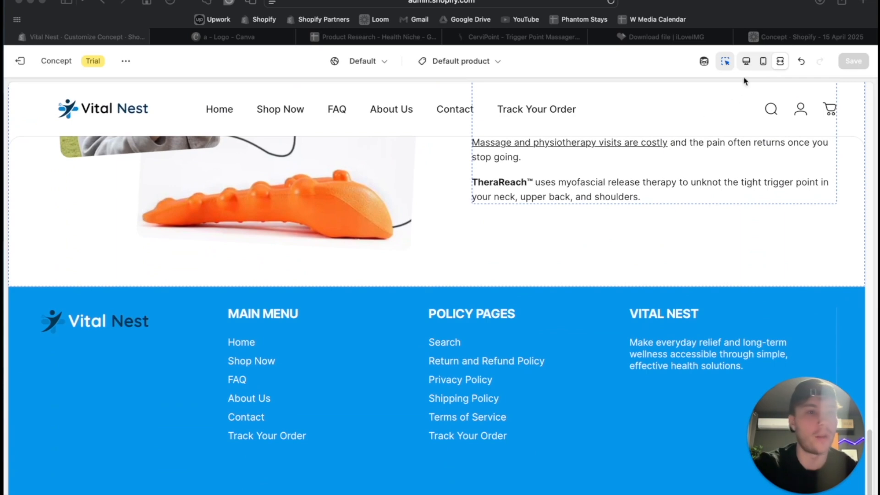
# - Switch the theme editor to the desktop preview and add an FAQ section to the end of the product template
pyautogui.click(745, 62)
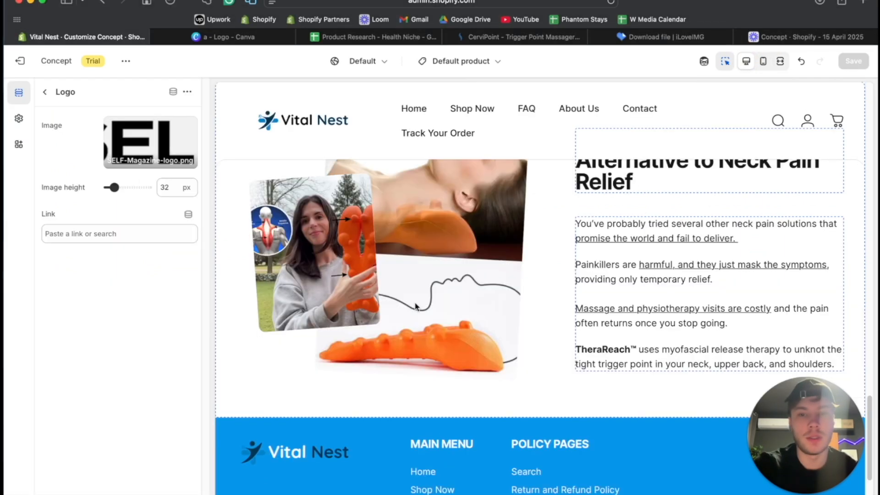
pyautogui.click(44, 93)
pyautogui.scroll(-10, 87, 307)
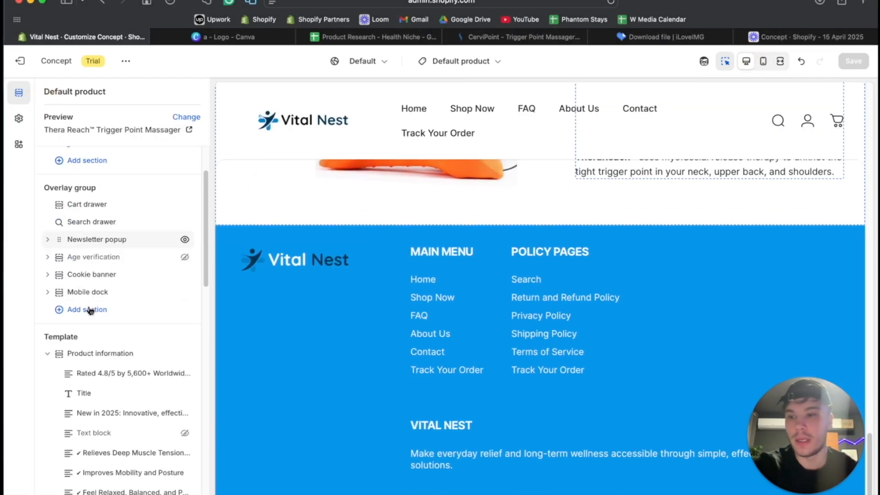
pyautogui.click(70, 428)
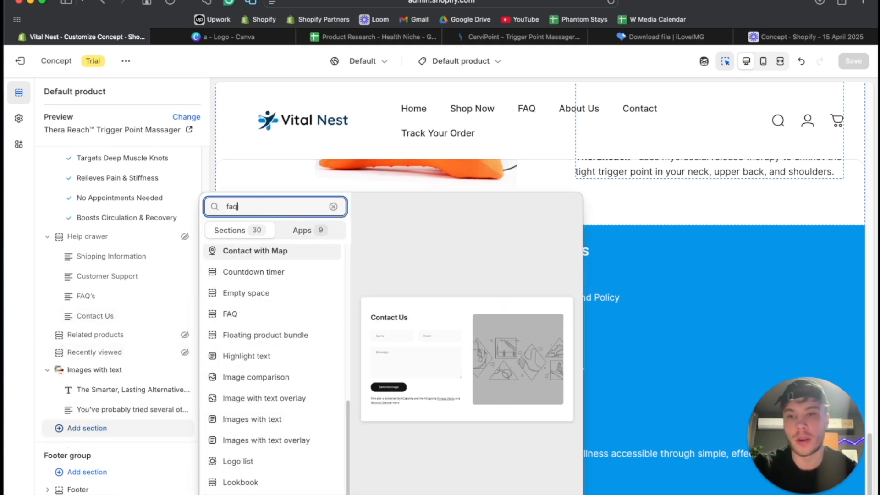
pyautogui.click(252, 266)
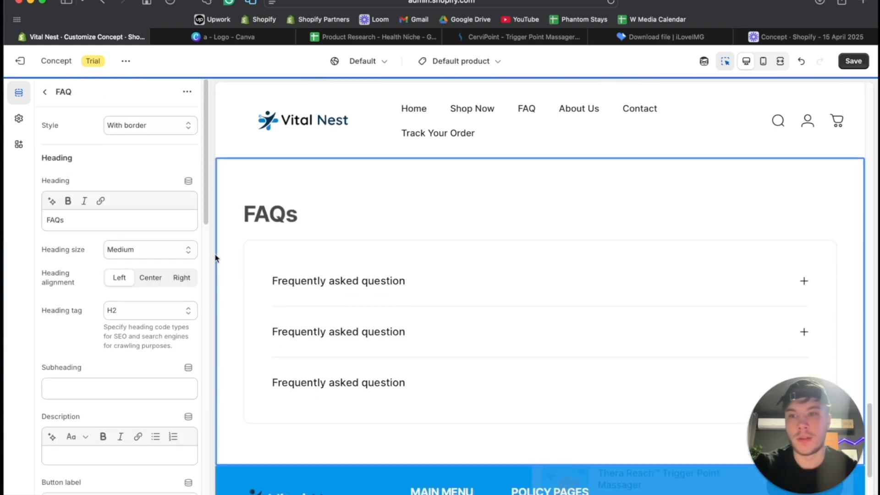
# - Center the FAQ section's heading and change its text to "Have Questions? We've Got You Convered"
pyautogui.click(146, 275)
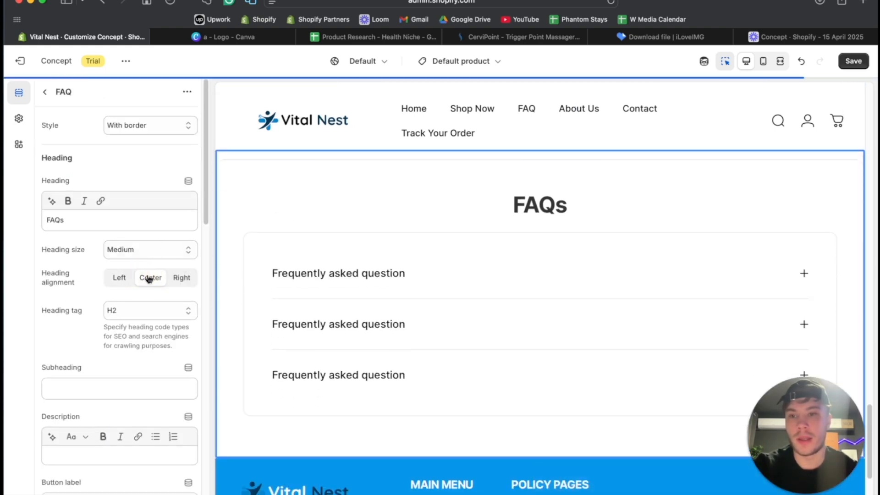
pyautogui.click(95, 214)
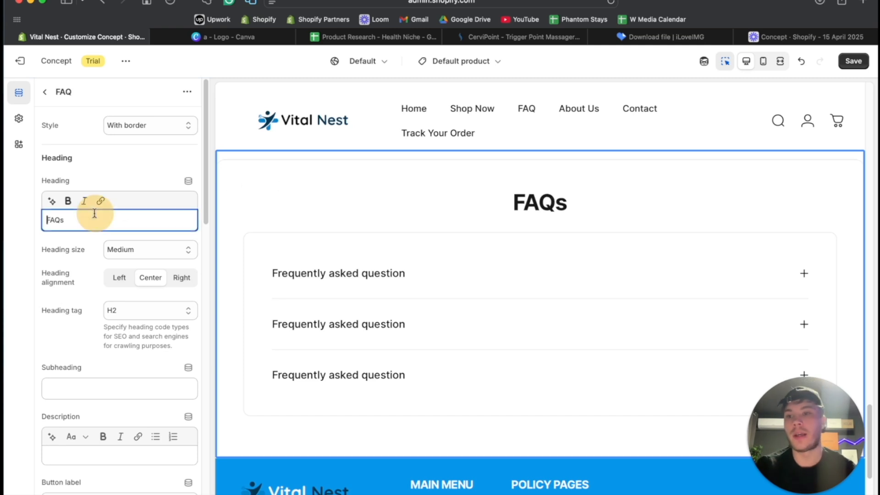
pyautogui.write('H')
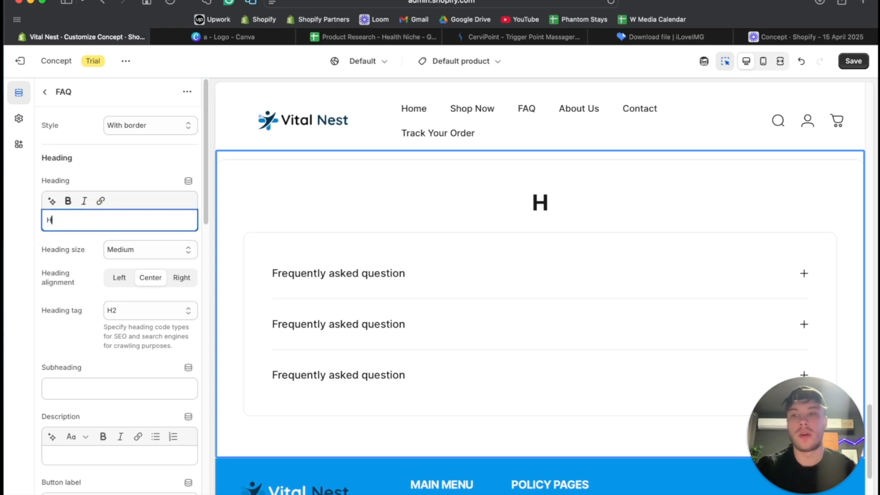
pyautogui.write('ave Quest')
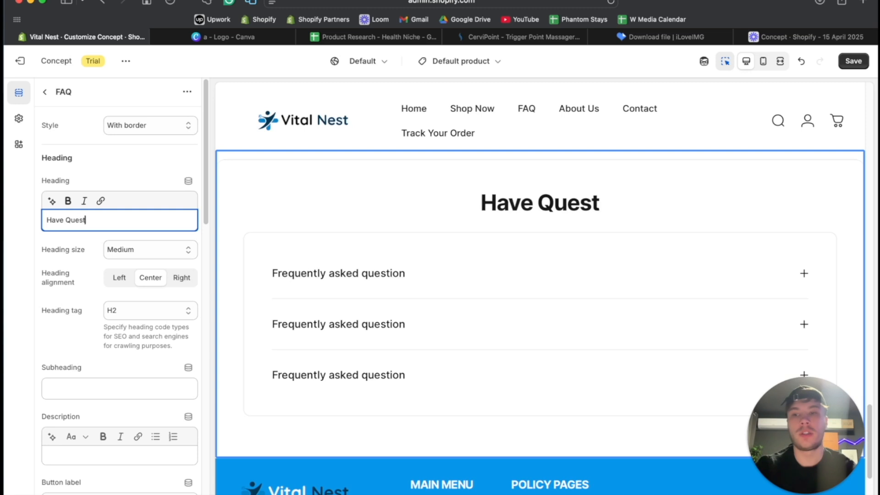
pyautogui.write("ions? We've")
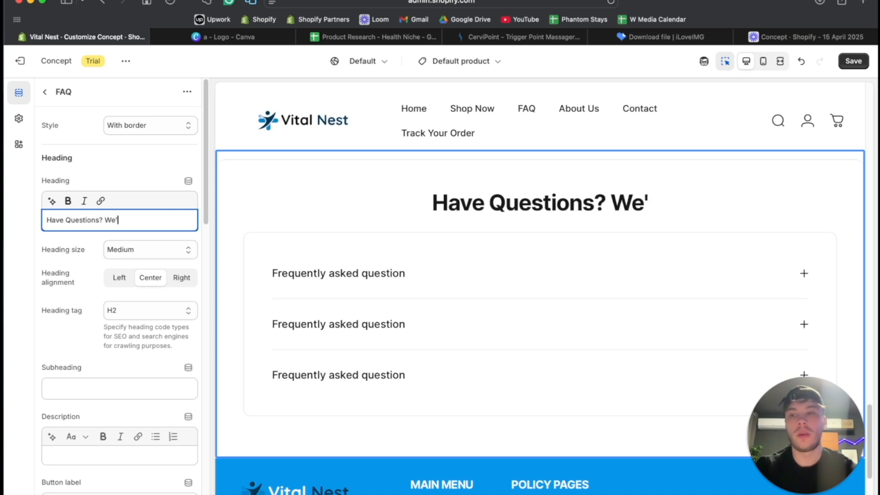
pyautogui.write(' Got ')
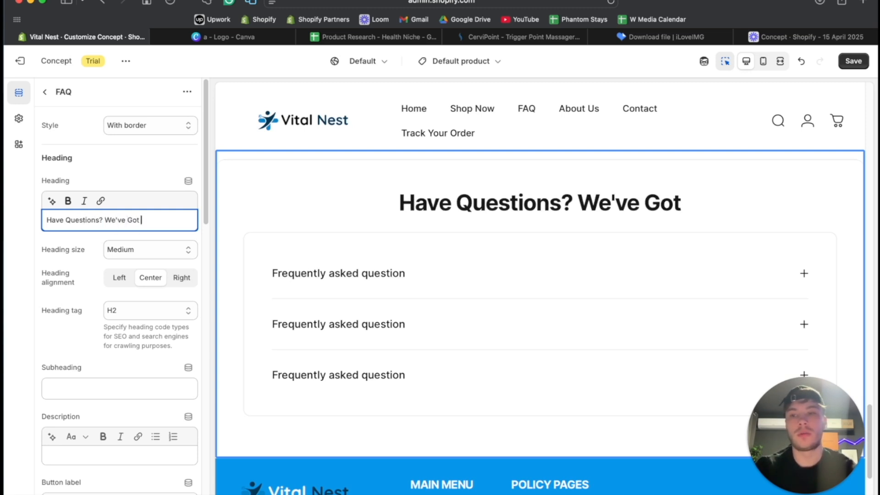
pyautogui.write('You Co')
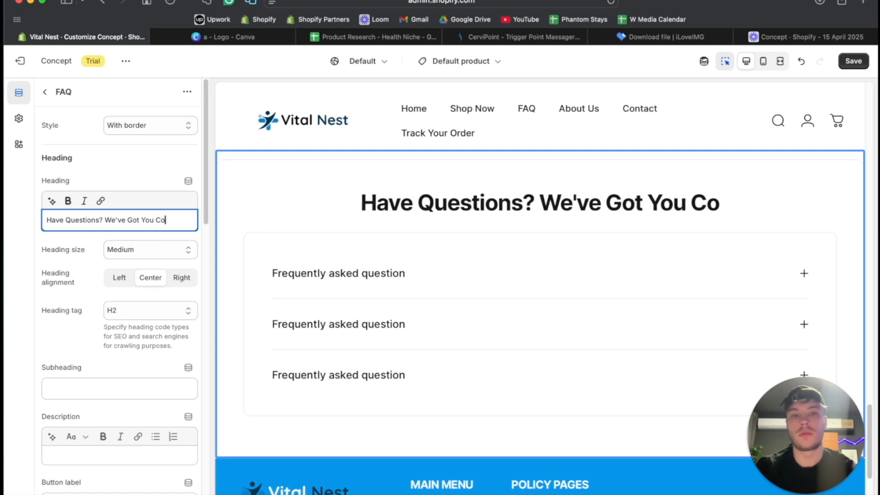
pyautogui.write('nvered')
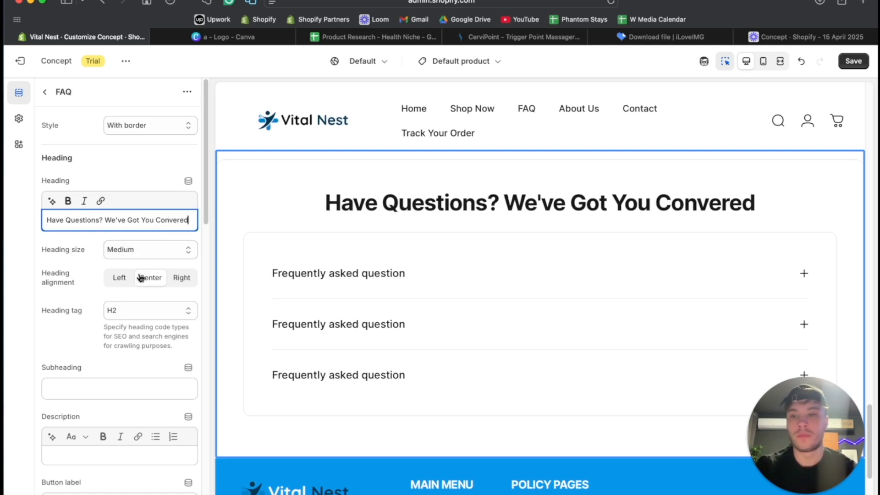
pyautogui.scroll(-10, 141, 322)
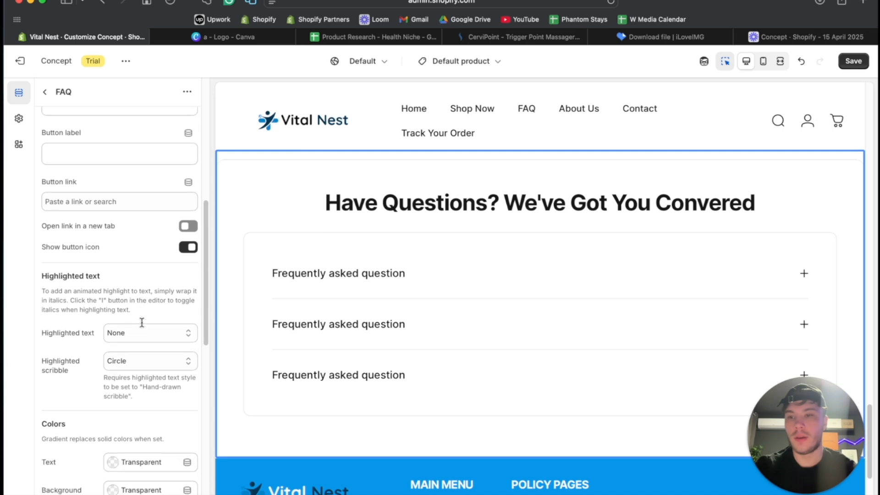
pyautogui.scroll(-10, 143, 326)
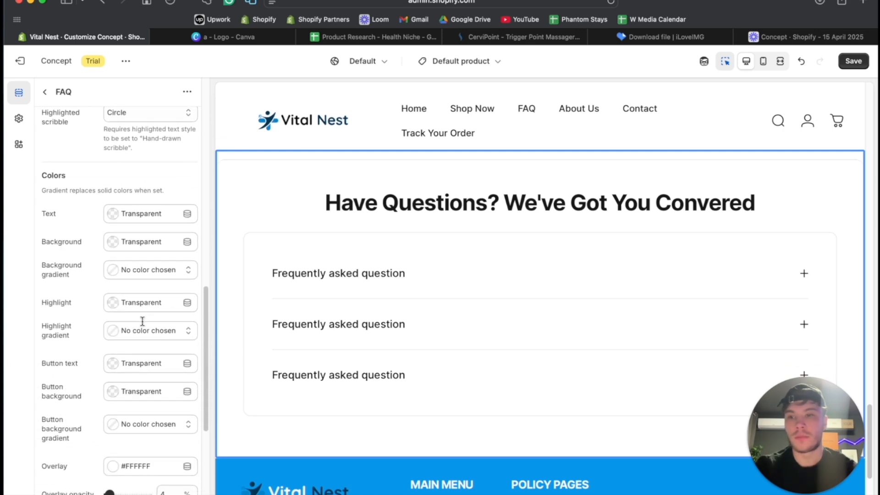
pyautogui.scroll(-5, 144, 326)
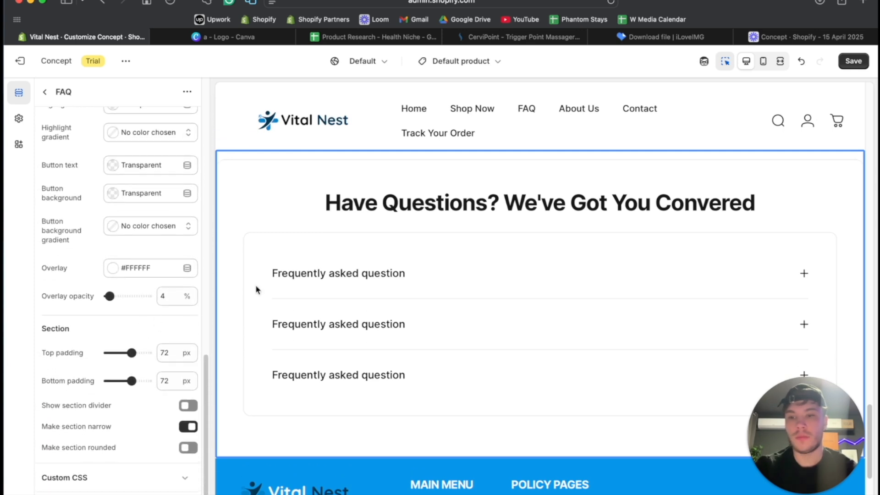
# - Switch to ChatGPT, send "Now write 10 faq for this product" in the VitalNest chat, and copy the first generated question
pyautogui.click(439, 488)
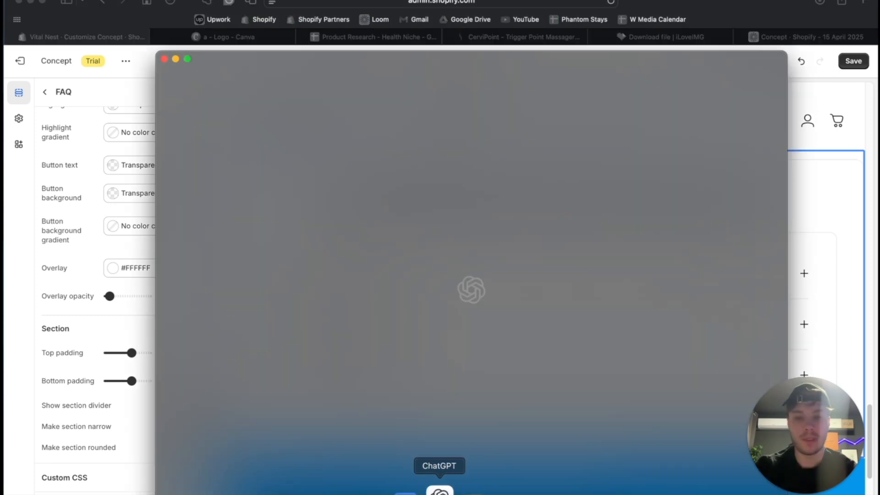
pyautogui.click(213, 243)
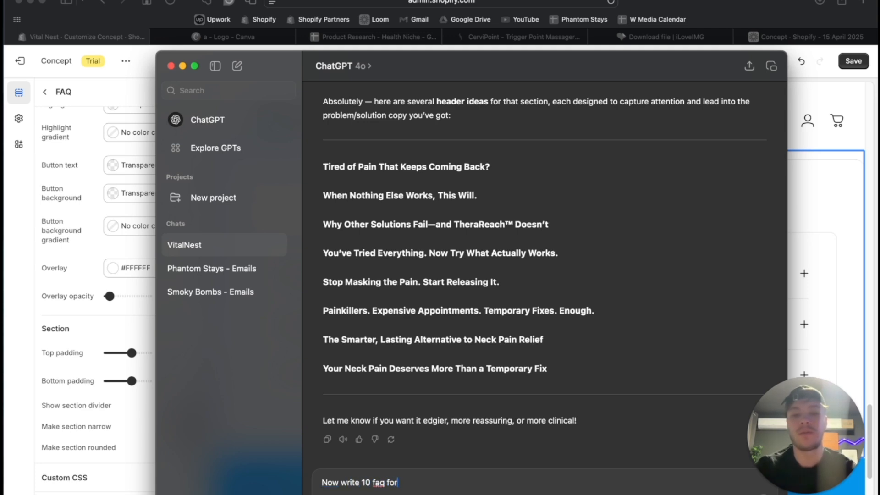
pyautogui.write('this produc')
pyautogui.press('Return')
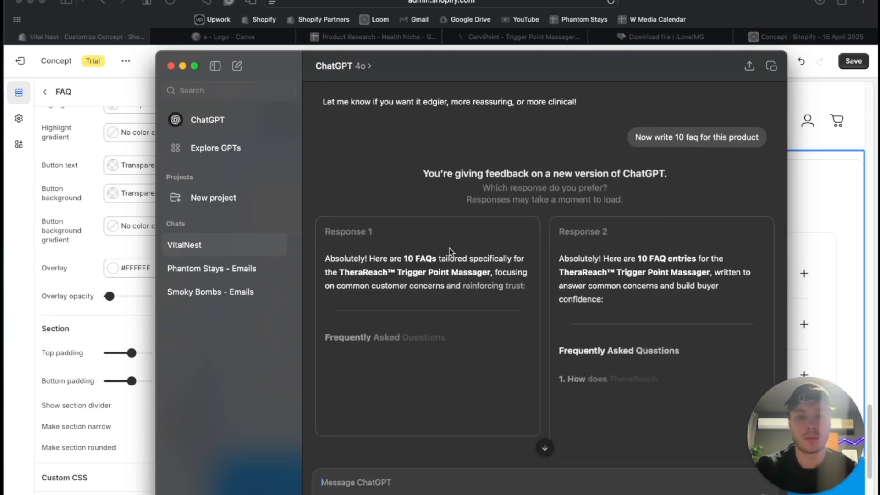
pyautogui.moveTo(453, 250); pyautogui.dragTo(329, 258)
# - Return to the Shopify theme editor and add four more Question blocks at the end of the FAQ section
pyautogui.click(56, 281)
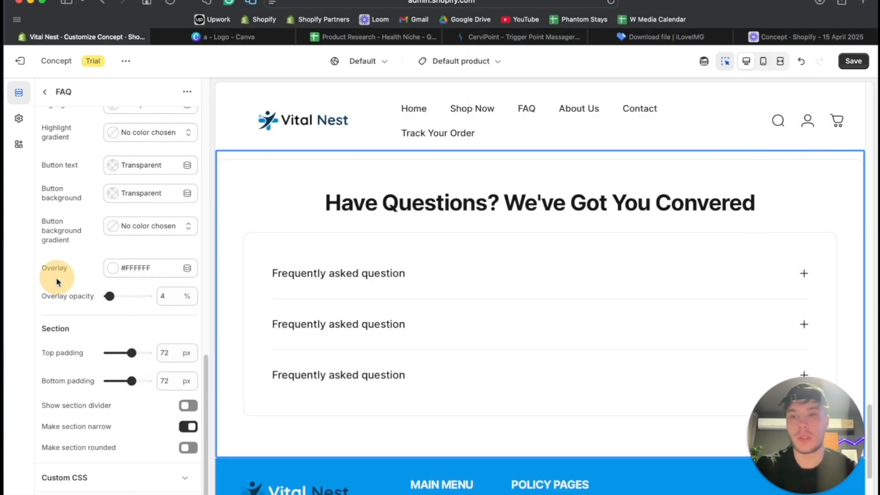
pyautogui.click(44, 92)
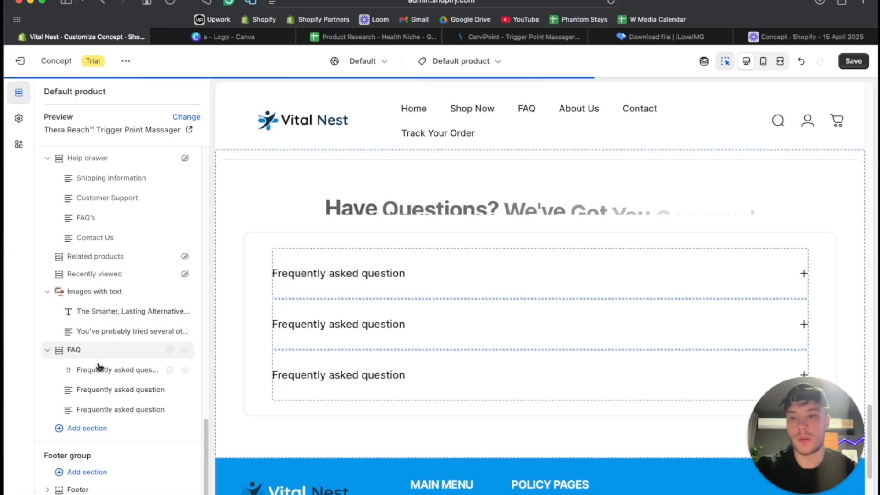
pyautogui.click(127, 421)
pyautogui.press('Down')
pyautogui.press('Down')
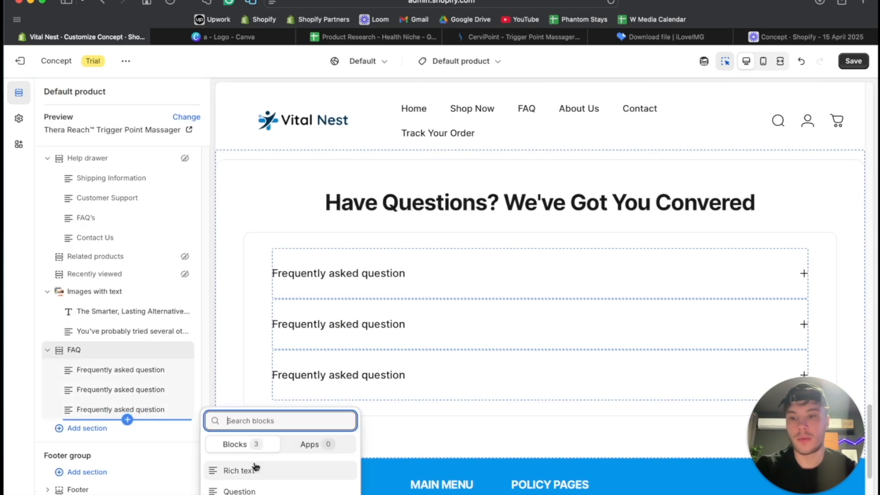
pyautogui.press('Return')
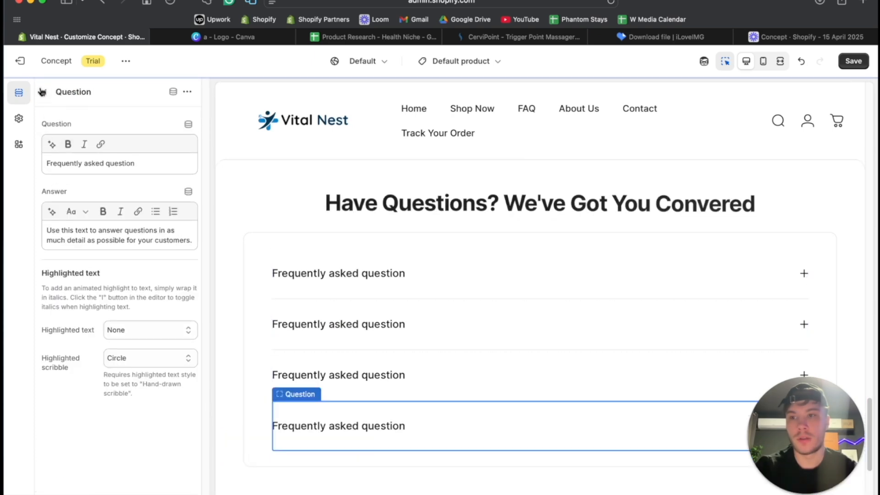
pyautogui.click(44, 92)
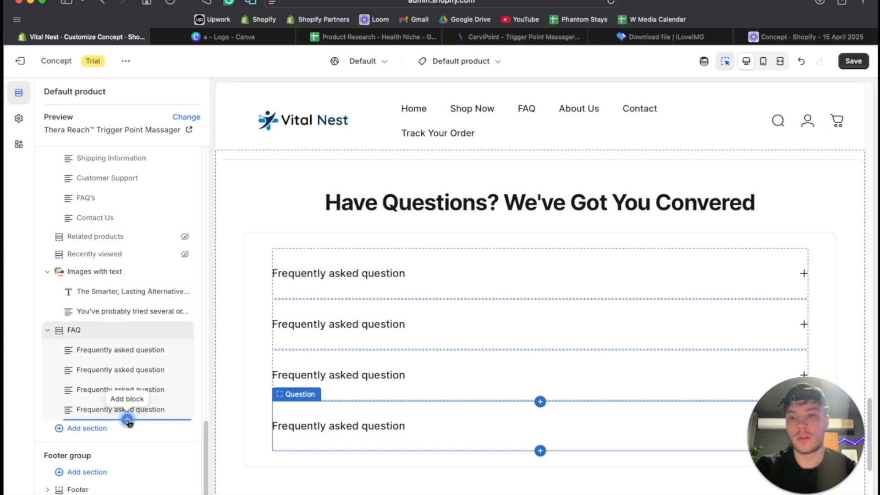
pyautogui.click(127, 419)
pyautogui.click(231, 490)
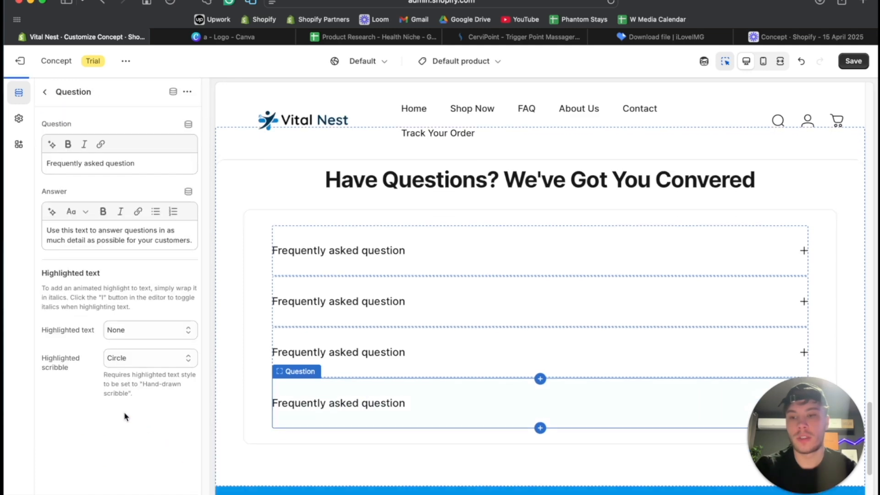
pyautogui.click(44, 90)
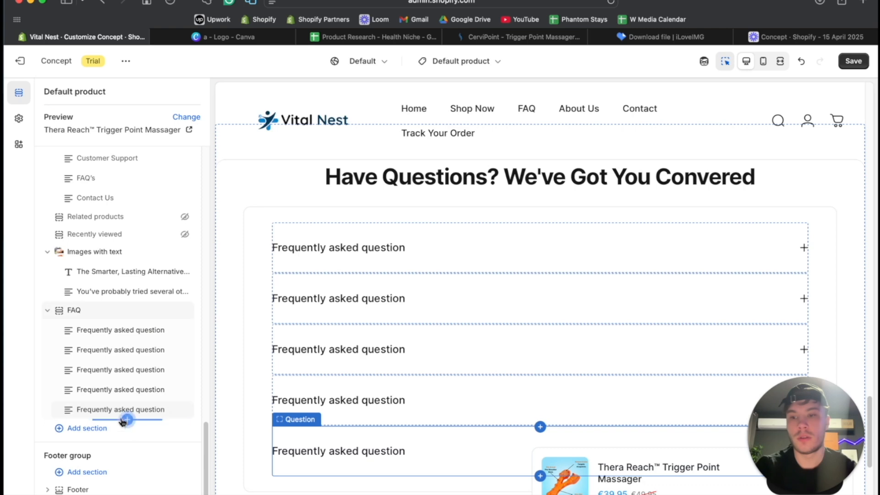
pyautogui.click(127, 419)
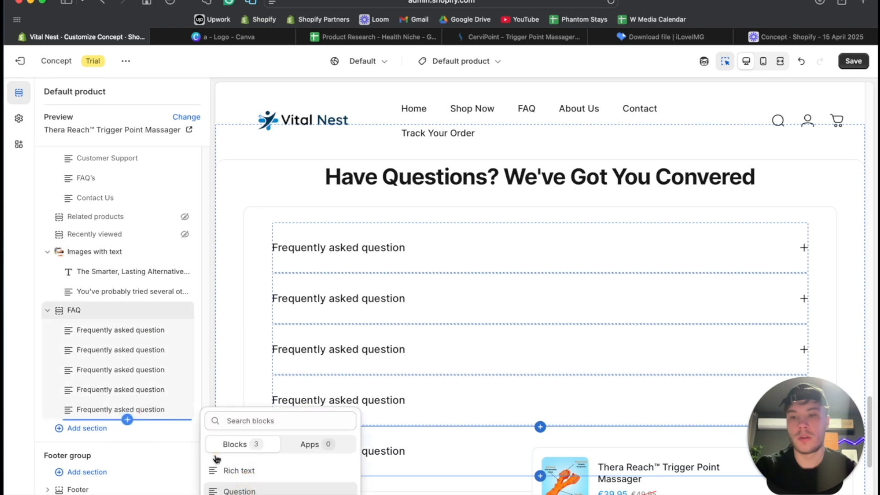
pyautogui.click(246, 490)
pyautogui.click(45, 93)
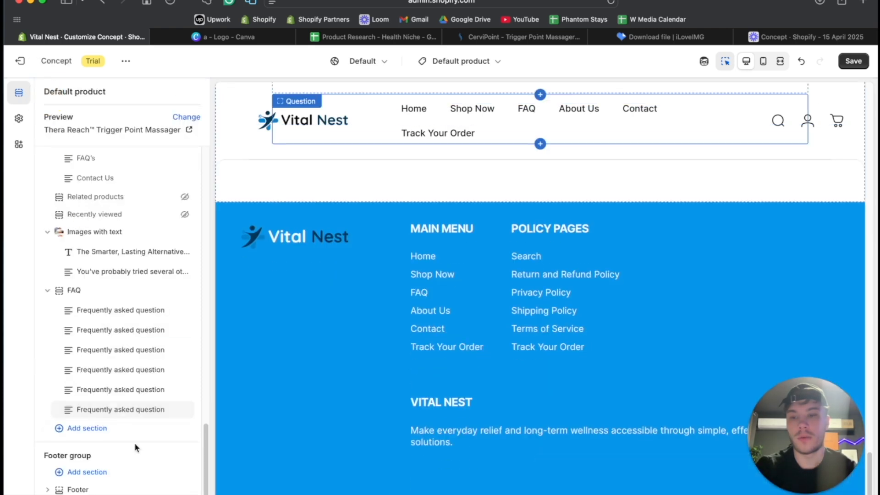
pyautogui.click(128, 422)
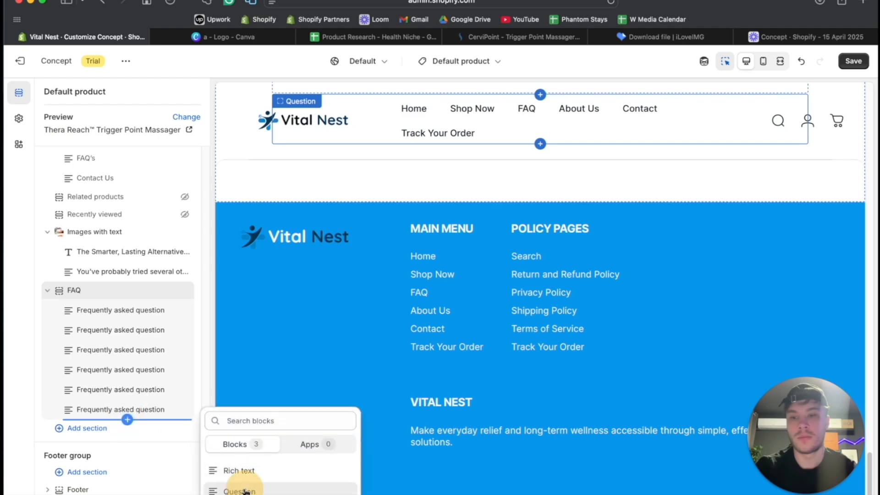
pyautogui.click(243, 488)
pyautogui.click(45, 92)
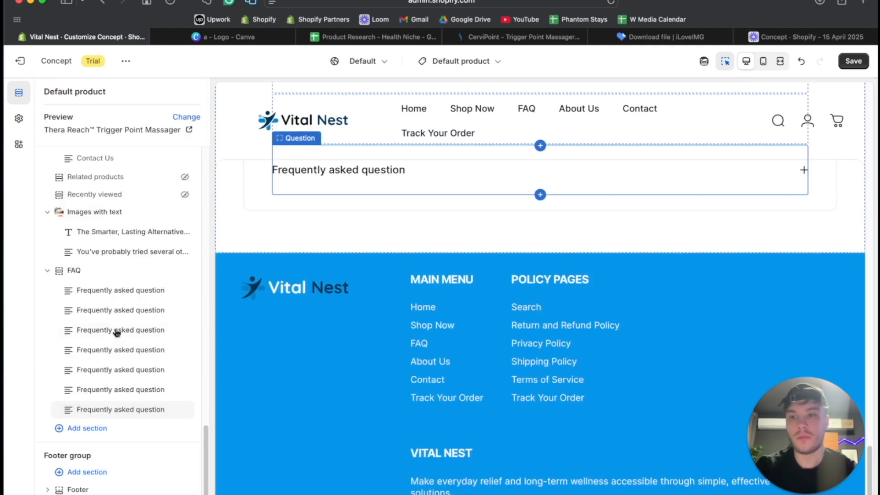
# - Replace the first FAQ block's question with "How does TheraReach™ work?", without the list number or bold formatting
pyautogui.click(110, 300)
pyautogui.tripleClick(94, 163)
pyautogui.write('. How does TheraReach™ work?')
pyautogui.click(50, 162)
pyautogui.press('BackSpace')
pyautogui.press('BackSpace')
pyautogui.press('super+a')
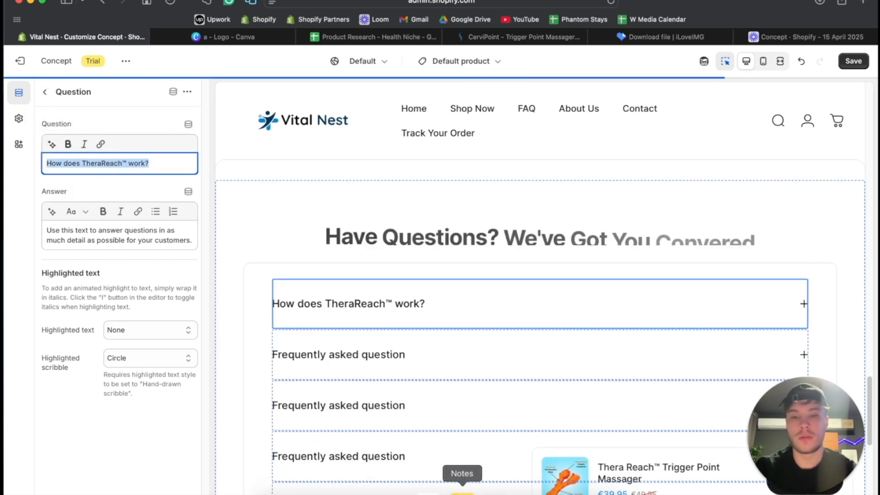
# - Copy ChatGPT's answer about how TheraReach™ works and paste it over the first FAQ block's placeholder answer
pyautogui.click(437, 489)
pyautogui.click(329, 272)
pyautogui.scroll(-8, 337, 221)
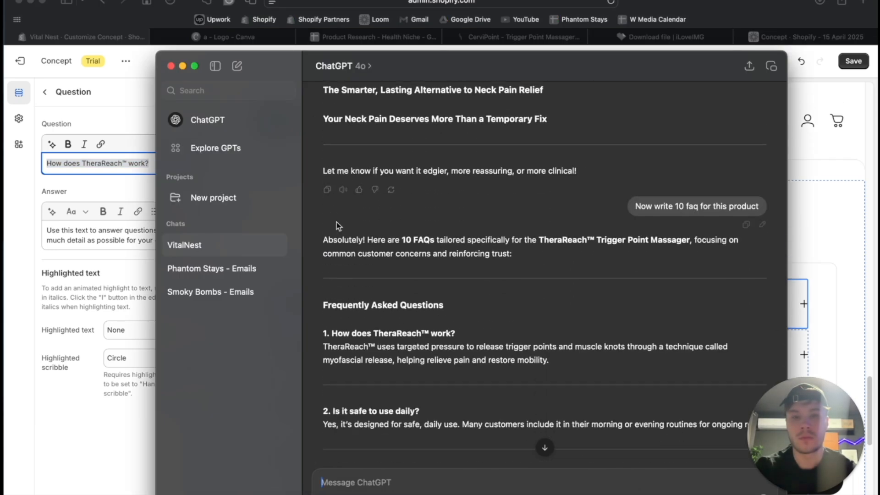
pyautogui.moveTo(327, 216); pyautogui.dragTo(281, 220)
pyautogui.press('super+c')
pyautogui.click(79, 250)
pyautogui.press('super+v')
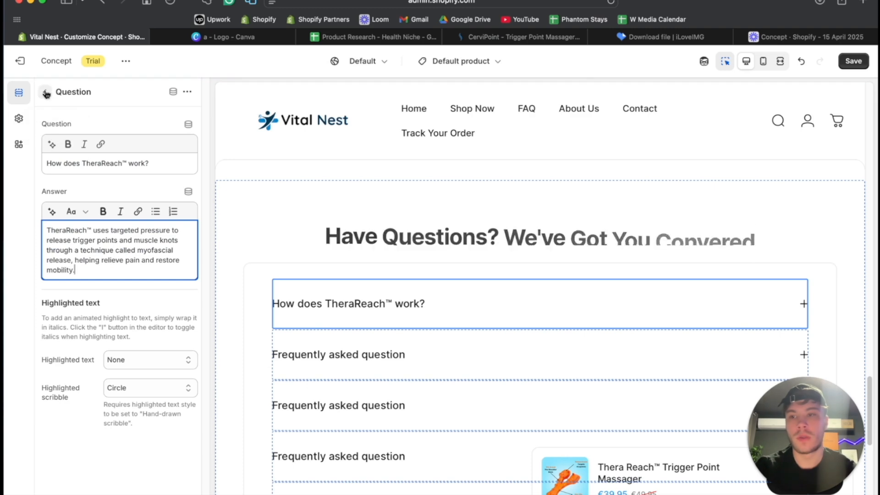
pyautogui.click(44, 92)
# - Replace the second FAQ block's question with ChatGPT's "Is it safe to use daily?" and remove its bold formatting
pyautogui.click(449, 489)
pyautogui.moveTo(419, 280); pyautogui.dragTo(333, 273)
pyautogui.press('super+c')
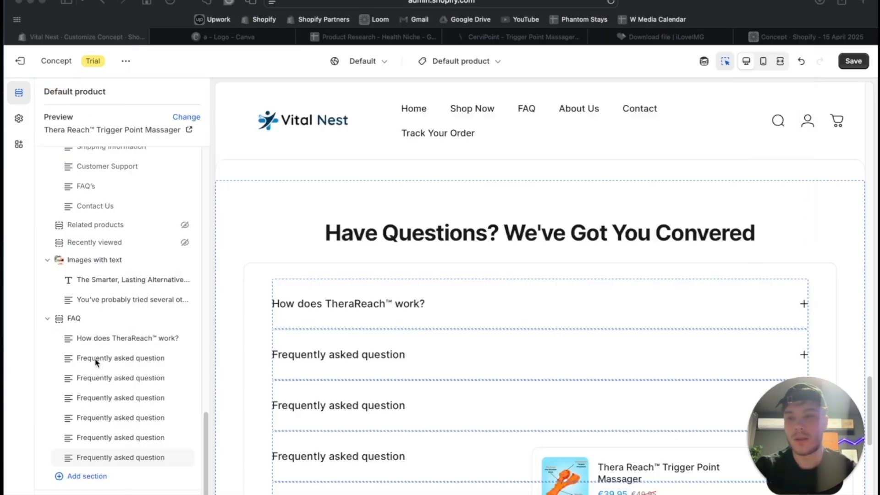
pyautogui.click(96, 357)
pyautogui.click(98, 357)
pyautogui.click(112, 161)
pyautogui.press('super+a')
pyautogui.press('super+v')
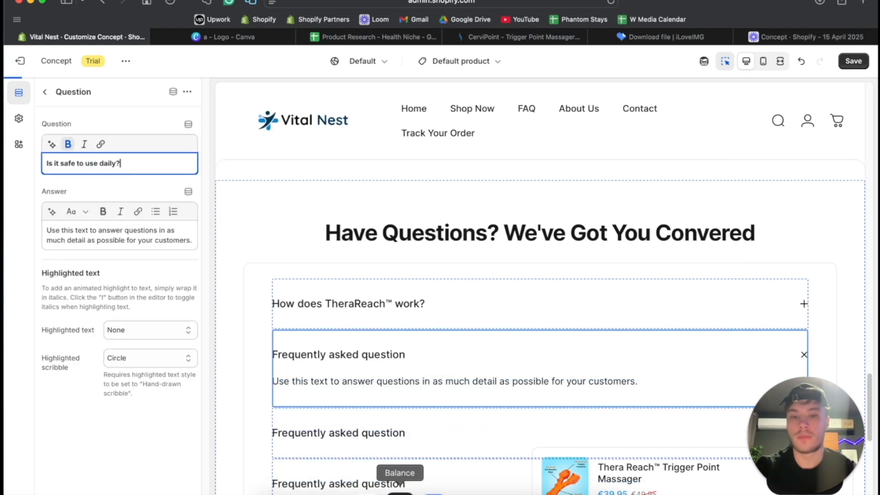
pyautogui.press('super+a')
pyautogui.click(67, 146)
# - Copy ChatGPT's answer about safe daily use and paste it over the second FAQ block's placeholder answer
pyautogui.click(444, 492)
pyautogui.moveTo(323, 294); pyautogui.dragTo(766, 293)
pyautogui.press('super+c')
pyautogui.click(124, 241)
pyautogui.press('super+a')
pyautogui.press('super+v')
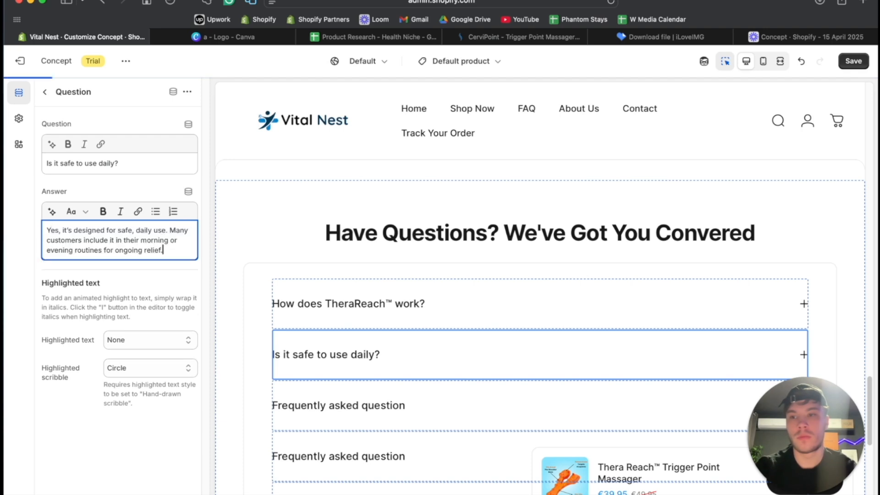
# - Replace the third FAQ block's question with ChatGPT's "What areas of the body can I use it on?", without bold formatting
pyautogui.press('Escape')
pyautogui.click(438, 491)
pyautogui.scroll(-3, 489, 275)
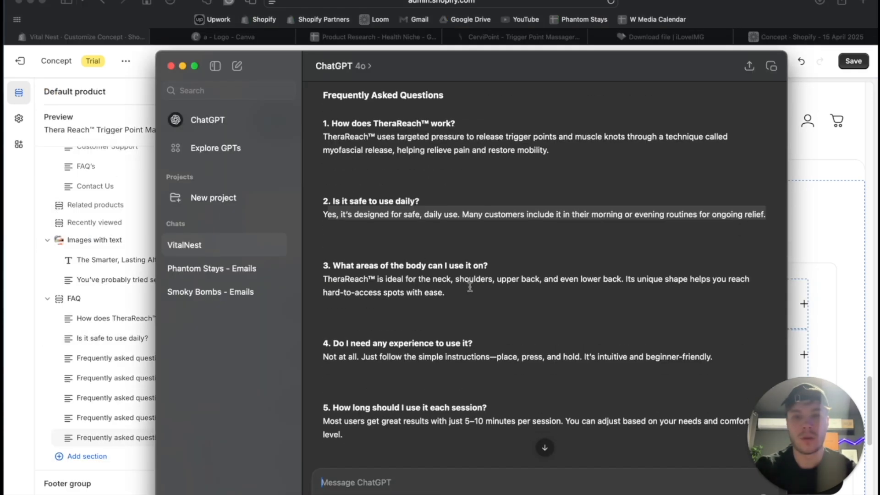
pyautogui.moveTo(488, 266); pyautogui.dragTo(337, 260)
pyautogui.press('super+c')
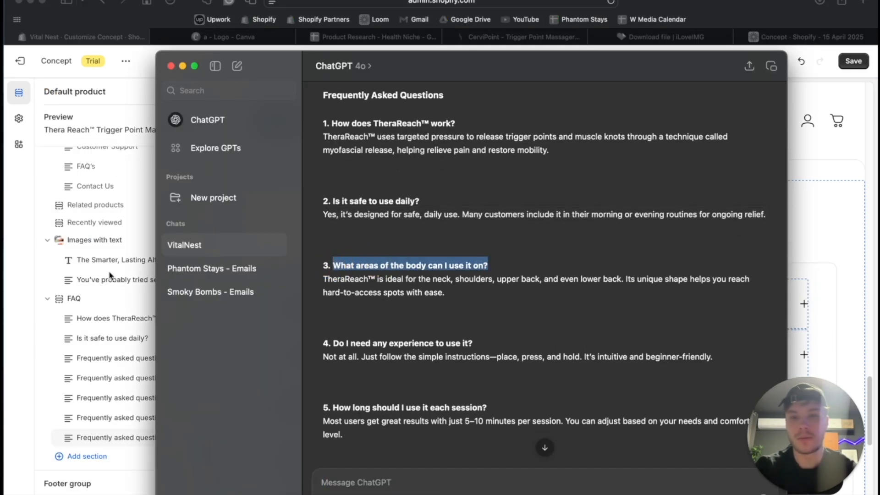
pyautogui.click(37, 281)
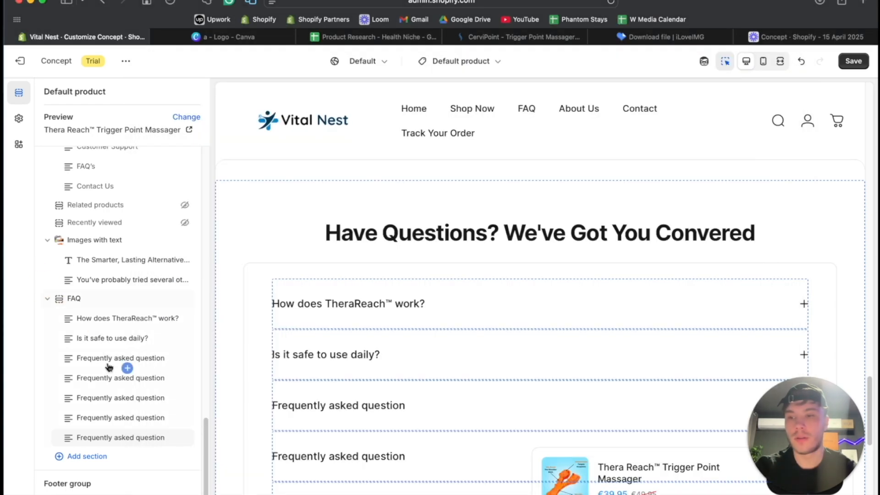
pyautogui.click(108, 360)
pyautogui.click(140, 166)
pyautogui.press('super+a')
pyautogui.press('super+v')
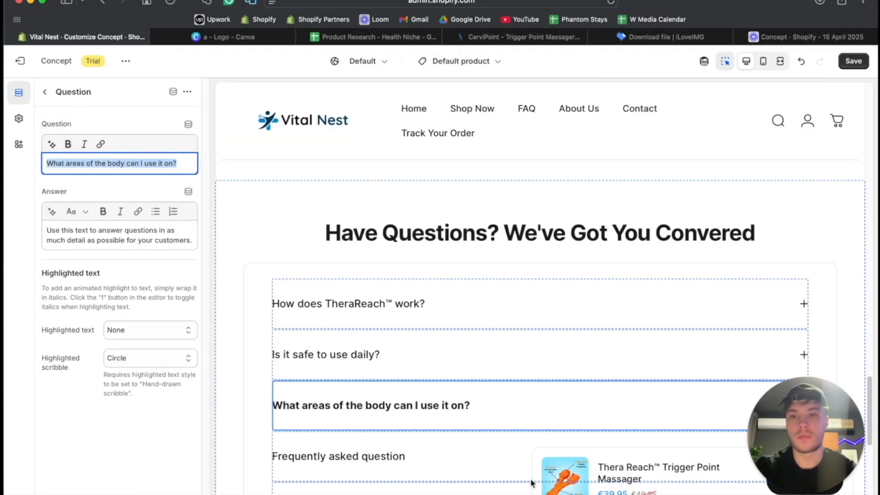
# - Copy ChatGPT's answer about usable body areas and paste it over the third FAQ block's placeholder answer
pyautogui.click(372, 489)
pyautogui.moveTo(329, 272); pyautogui.dragTo(445, 293)
pyautogui.press('super+c')
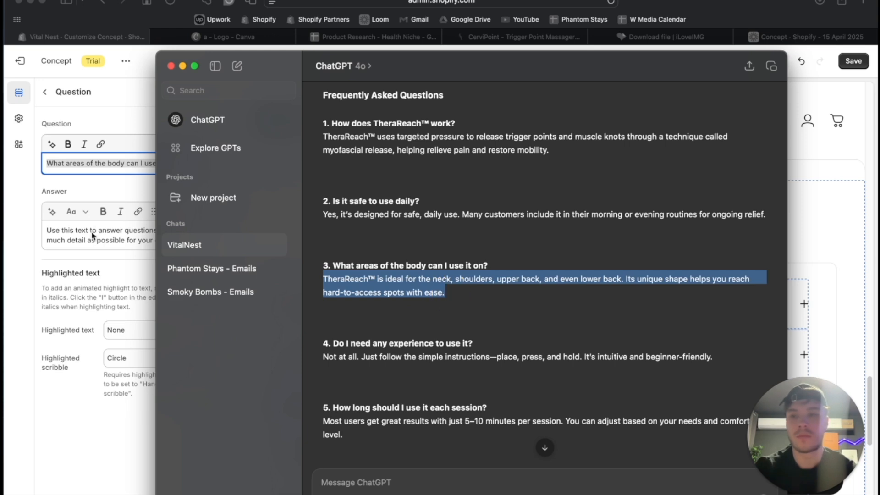
pyautogui.click(95, 232)
pyautogui.press('super+a')
pyautogui.press('super+v')
# - Replace the fourth FAQ block's question with ChatGPT's "Do I need any experience to use it?" and remove its bold formatting
pyautogui.click(434, 490)
pyautogui.scroll(-2, 408, 330)
pyautogui.moveTo(484, 303); pyautogui.dragTo(330, 304)
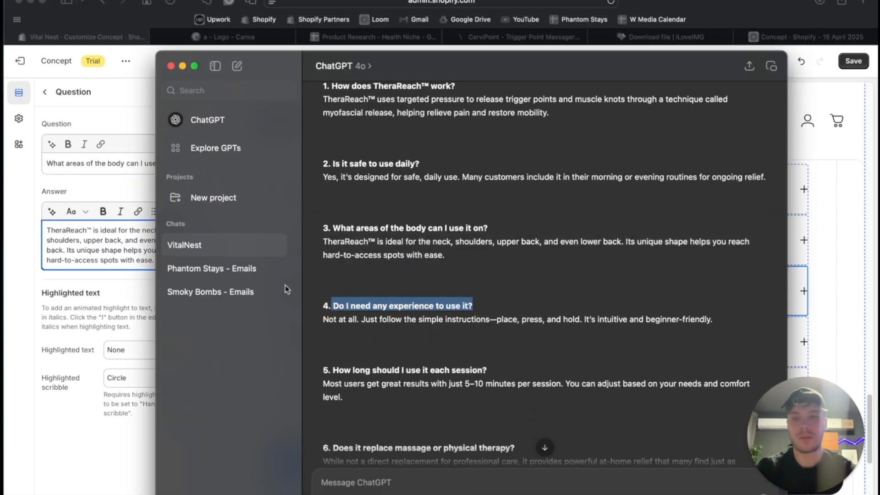
pyautogui.click(45, 253)
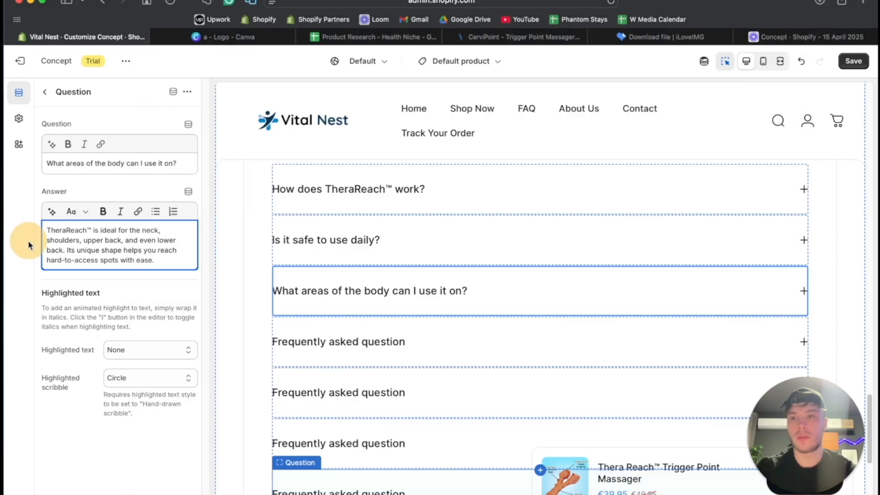
pyautogui.click(46, 91)
pyautogui.tripleClick(117, 164)
pyautogui.press('super+v')
pyautogui.press('super+a')
pyautogui.click(68, 144)
# - Copy ChatGPT's answer about needing experience and paste it over the fourth FAQ block's placeholder answer
pyautogui.click(435, 493)
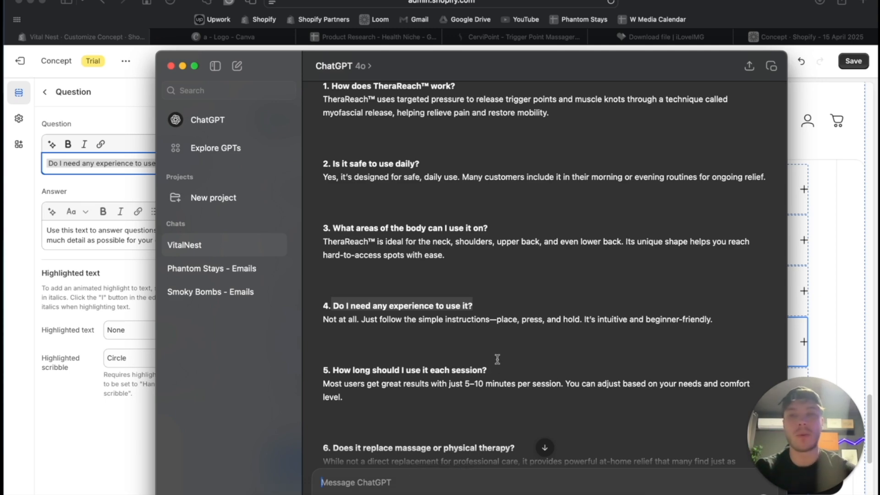
pyautogui.scroll(-5, 497, 359)
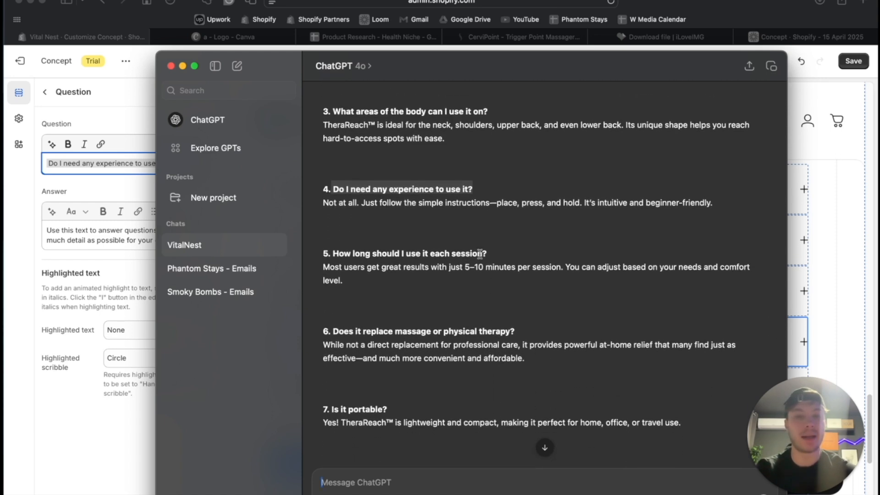
pyautogui.moveTo(495, 250); pyautogui.dragTo(337, 253)
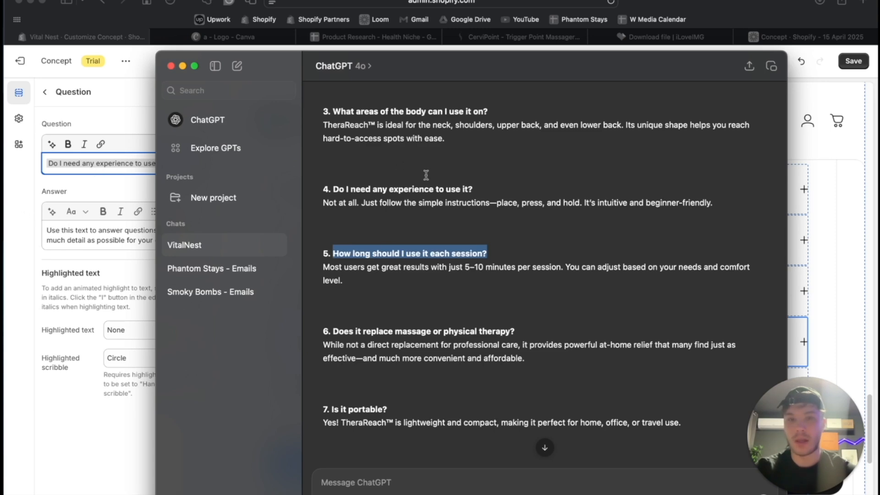
pyautogui.click(451, 209)
pyautogui.moveTo(324, 203); pyautogui.dragTo(775, 203)
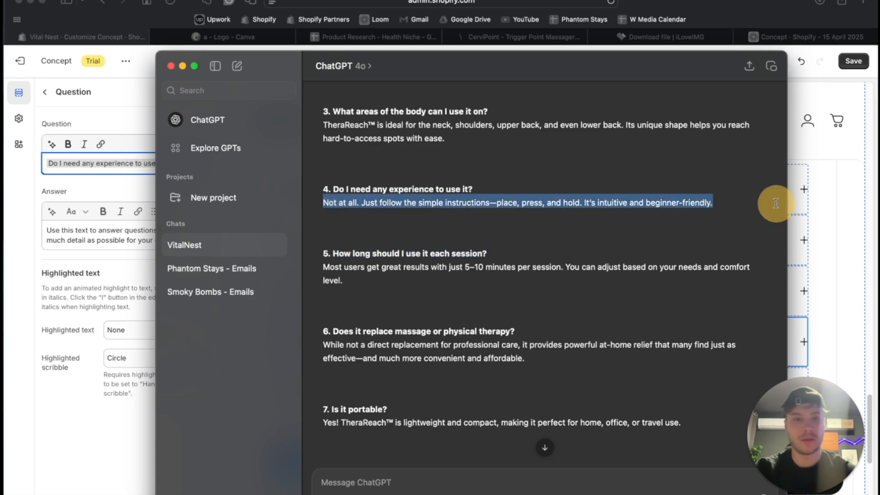
pyautogui.press('super+c')
pyautogui.press('super+Tab')
pyautogui.click(112, 237)
pyautogui.press('super+v')
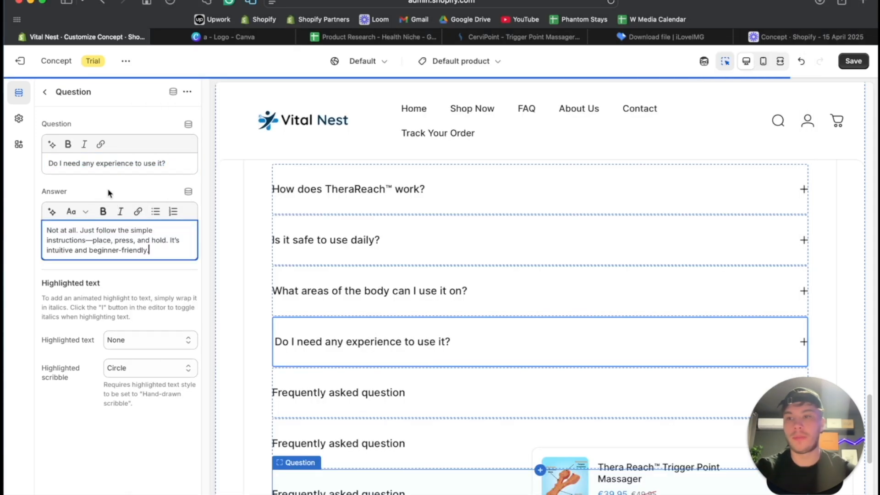
# - Replace the fifth FAQ block's question with ChatGPT's "How long should I use it each session?" and remove its bold formatting
pyautogui.click(50, 95)
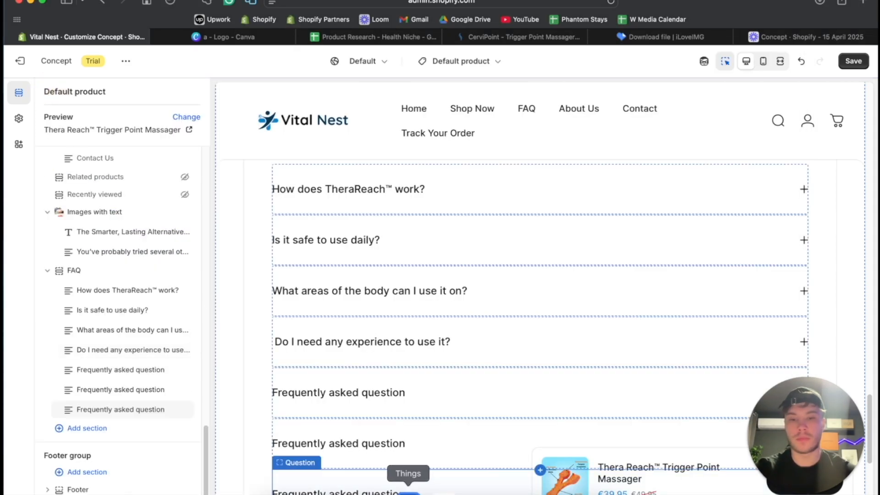
pyautogui.click(435, 489)
pyautogui.scroll(-3, 461, 242)
pyautogui.moveTo(488, 196); pyautogui.dragTo(325, 188)
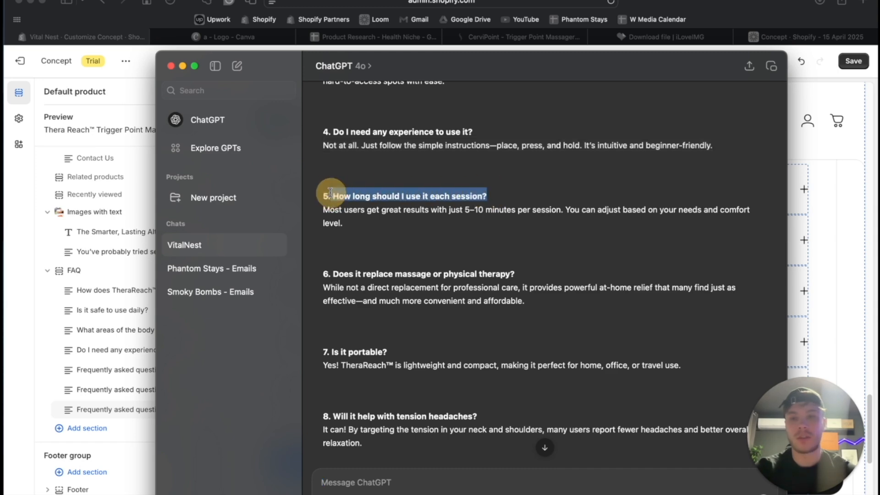
pyautogui.click(54, 313)
pyautogui.click(90, 371)
pyautogui.moveTo(46, 163); pyautogui.dragTo(296, 251)
pyautogui.press('super+v')
pyautogui.press('super+a')
pyautogui.click(68, 144)
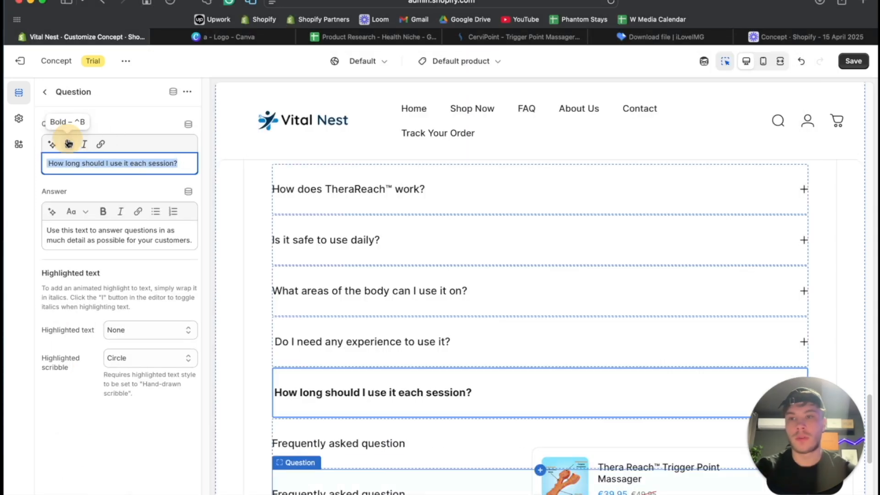
# - Copy ChatGPT's answer about session length and paste it over the fifth FAQ block's placeholder answer
pyautogui.click(433, 489)
pyautogui.scroll(-5, 485, 274)
pyautogui.moveTo(345, 99); pyautogui.dragTo(322, 86)
pyautogui.press('super+c')
pyautogui.click(111, 242)
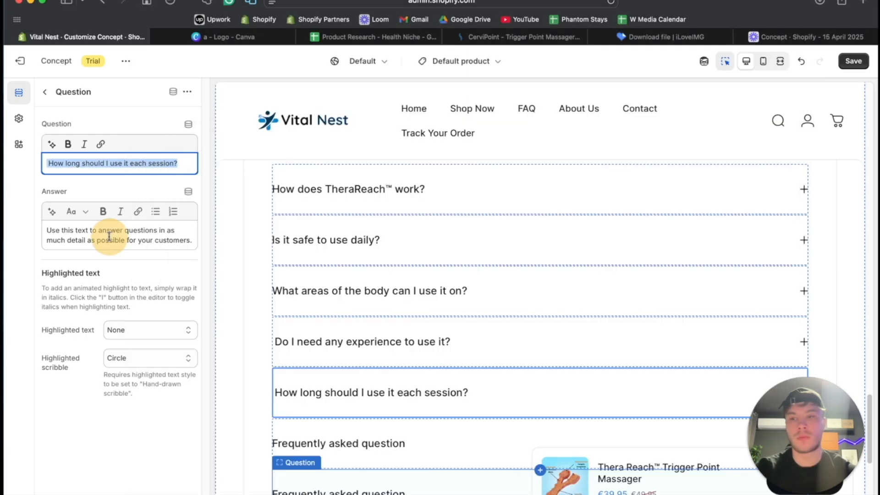
pyautogui.press('super+a')
pyautogui.press('super+v')
# - Replace the sixth FAQ block's question with ChatGPT's "Does it replace massage or physical therapy?" and remove its bold formatting
pyautogui.click(45, 92)
pyautogui.scroll(-4, 340, 345)
pyautogui.click(433, 488)
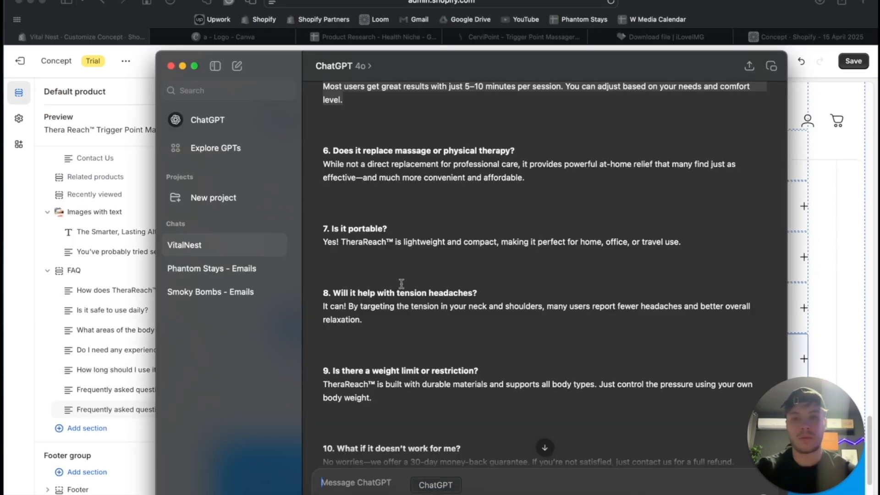
pyautogui.scroll(-4, 402, 266)
pyautogui.scroll(3, 403, 266)
pyautogui.moveTo(515, 191); pyautogui.dragTo(331, 192)
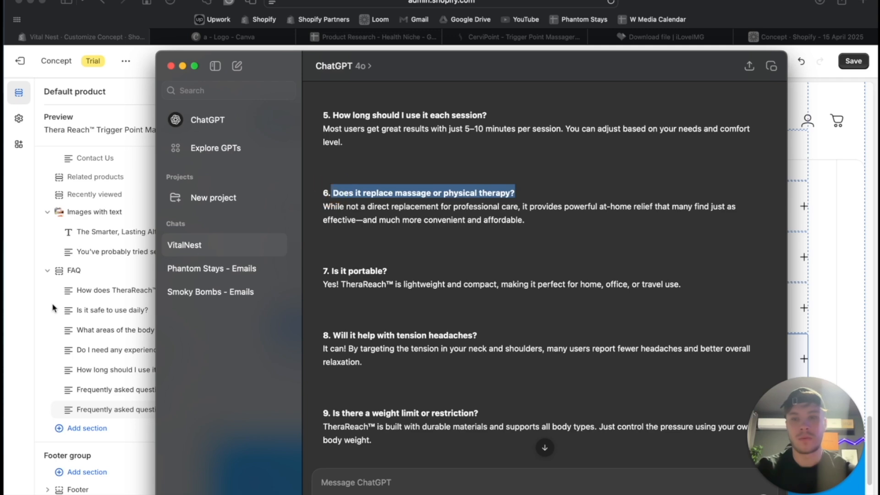
pyautogui.press('super+c')
pyautogui.click(73, 321)
pyautogui.click(99, 395)
pyautogui.tripleClick(134, 166)
pyautogui.press('super+v')
pyautogui.press('super+a')
pyautogui.press('super+b')
# - Copy ChatGPT's answer about replacing massage or physical therapy and paste it over the sixth FAQ block's placeholder answer
pyautogui.click(433, 488)
pyautogui.moveTo(524, 220); pyautogui.dragTo(314, 205)
pyautogui.click(130, 244)
pyautogui.tripleClick(130, 244)
pyautogui.press('super+v')
# - Copy the question "Will it help with tension headaches?" from ChatGPT's FAQ list, without its list number
pyautogui.click(441, 489)
pyautogui.rightClick(453, 489)
pyautogui.click(439, 361)
pyautogui.click(410, 247)
pyautogui.scroll(-2, 410, 247)
pyautogui.moveTo(479, 281); pyautogui.dragTo(328, 276)
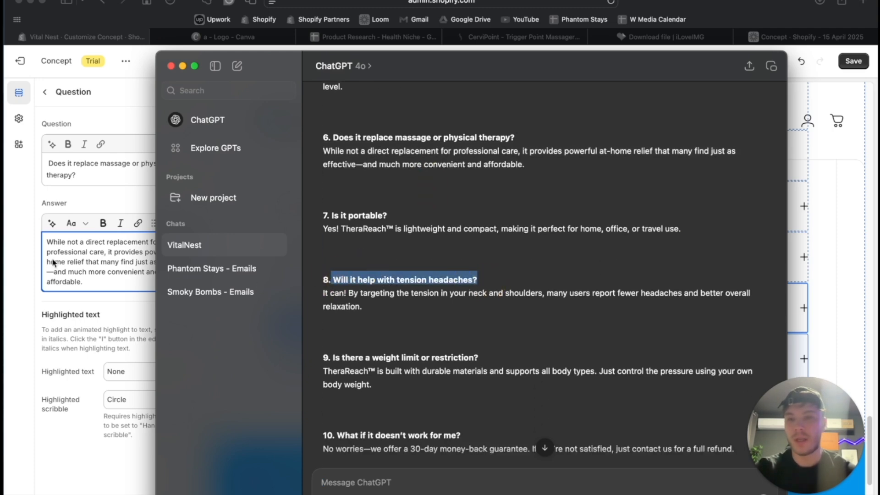
# - Remove the leading space from the sixth FAQ block's question and return to the section list
pyautogui.click(27, 257)
pyautogui.click(49, 159)
pyautogui.press('BackSpace')
pyautogui.click(45, 93)
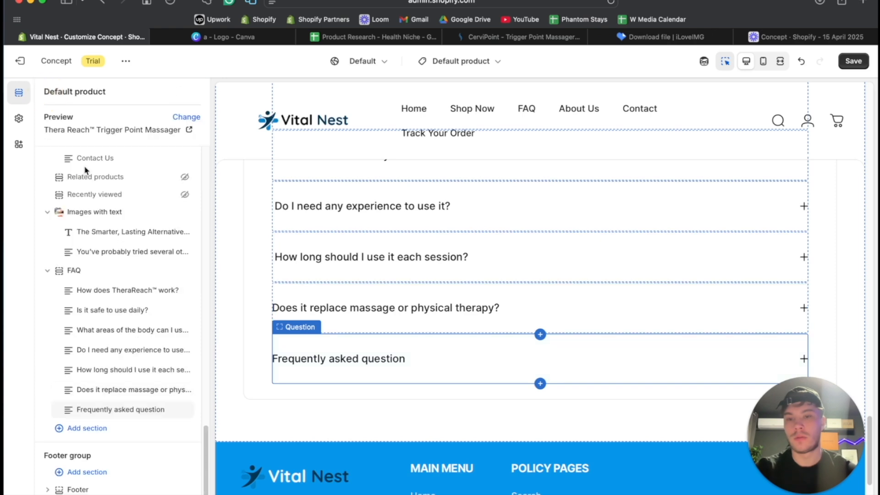
# - Replace the seventh FAQ block's question with the copied "Will it help with tension headaches?", without bold formatting
pyautogui.click(101, 411)
pyautogui.click(127, 155)
pyautogui.hotkey('ctrl', 'a')
pyautogui.hotkey('ctrl', 'v')
pyautogui.hotkey('ctrl', 'a')
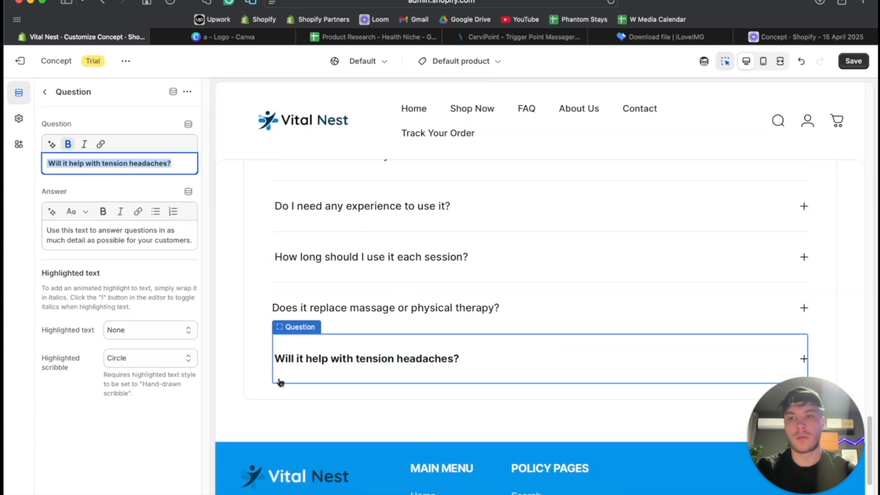
# - Copy ChatGPT's answer about tension headaches, paste it over the seventh FAQ block's placeholder answer, and return to the section list
pyautogui.click(450, 474)
pyautogui.scroll(-3, 376, 374)
pyautogui.moveTo(366, 228); pyautogui.dragTo(316, 210)
pyautogui.press('super+c')
pyautogui.click(130, 238)
pyautogui.press('super+a')
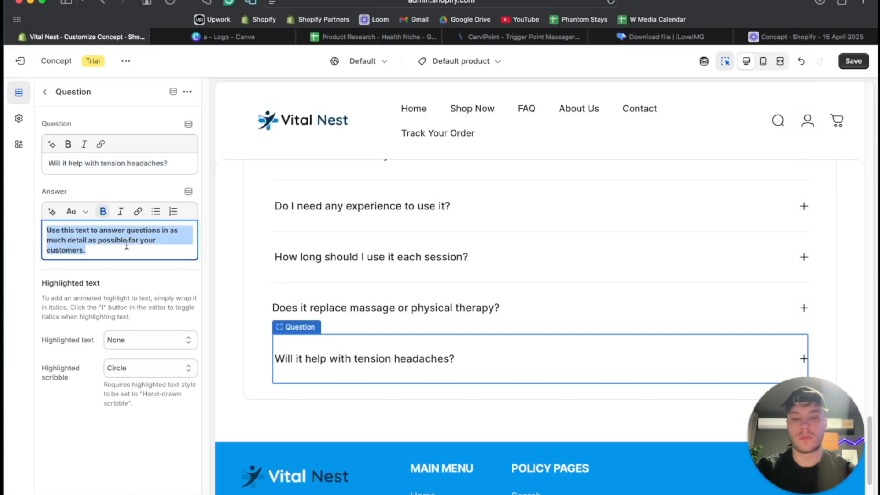
pyautogui.press('super+v')
pyautogui.scroll(3, 437, 289)
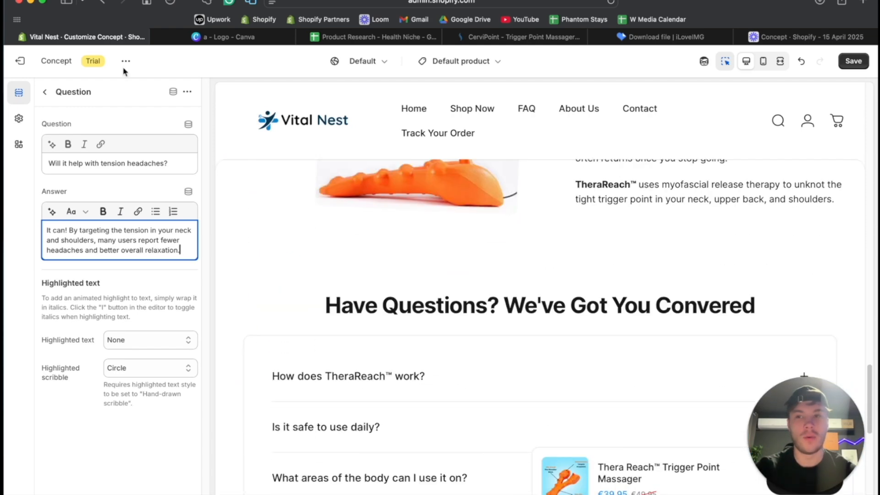
pyautogui.click(45, 93)
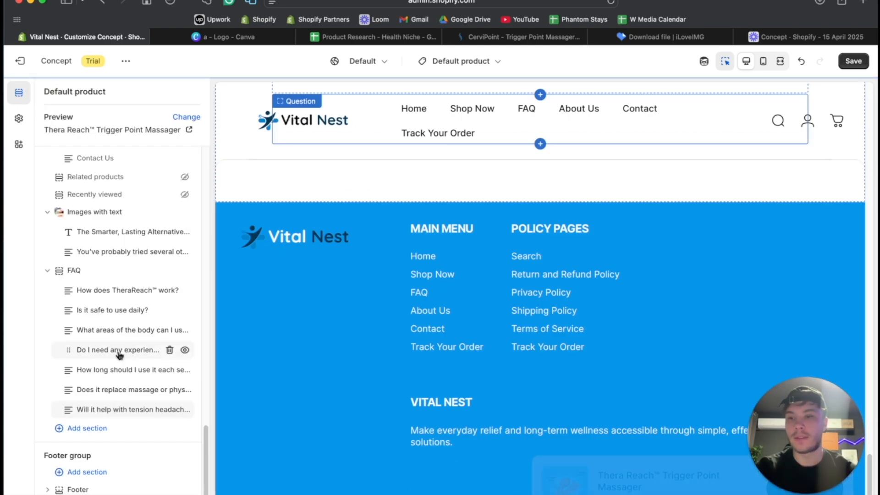
# - Look through the section types and their previews available to add below the FAQ section
pyautogui.click(86, 430)
pyautogui.scroll(-4, 234, 398)
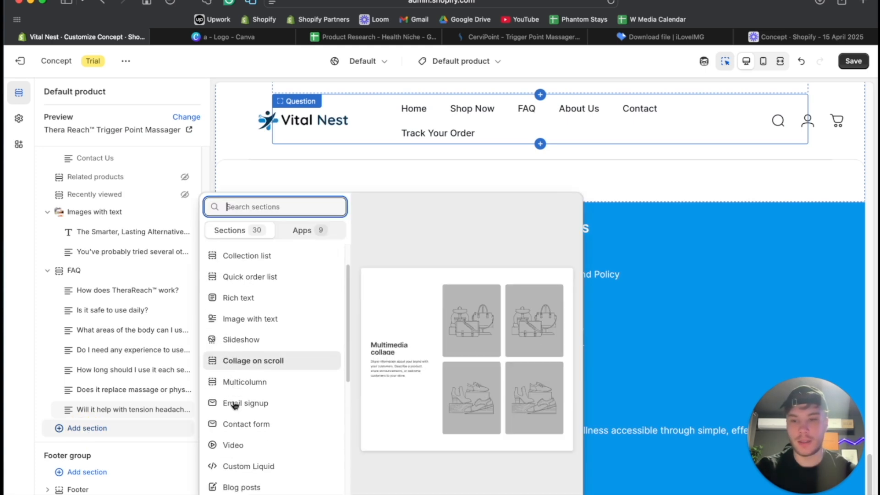
pyautogui.scroll(4, 244, 355)
pyautogui.scroll(-10, 244, 341)
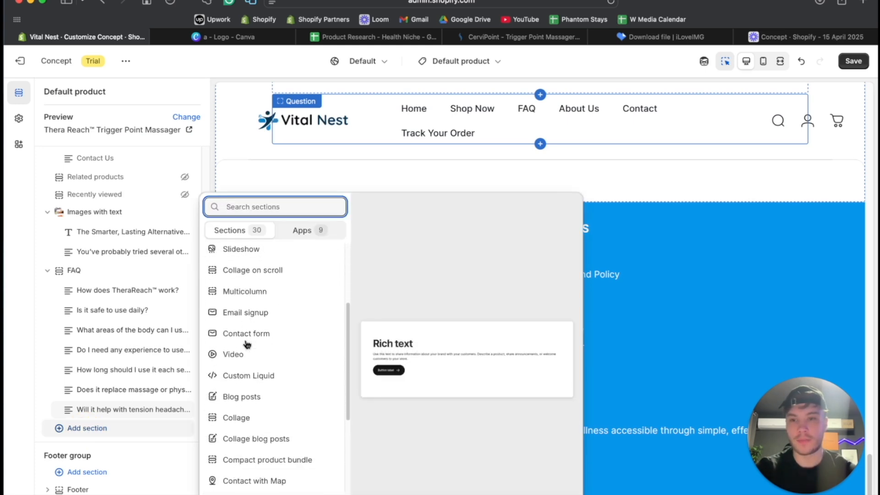
pyautogui.scroll(-1, 247, 341)
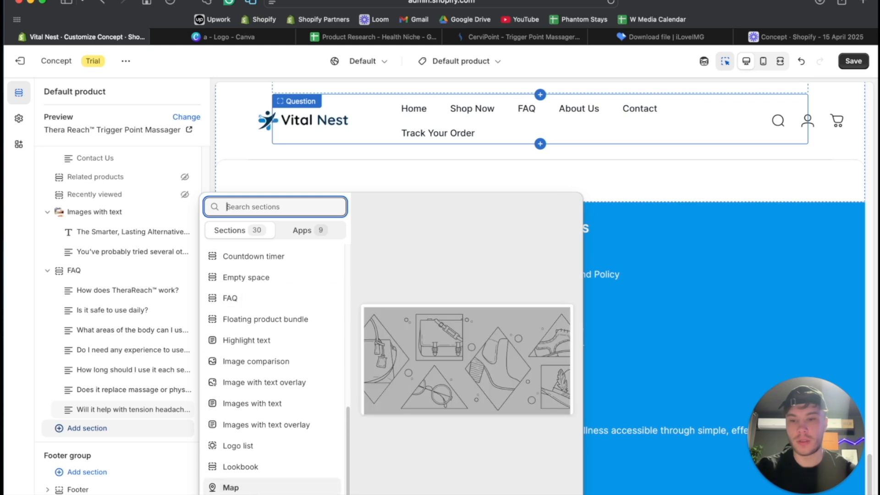
pyautogui.scroll(-5, 261, 365)
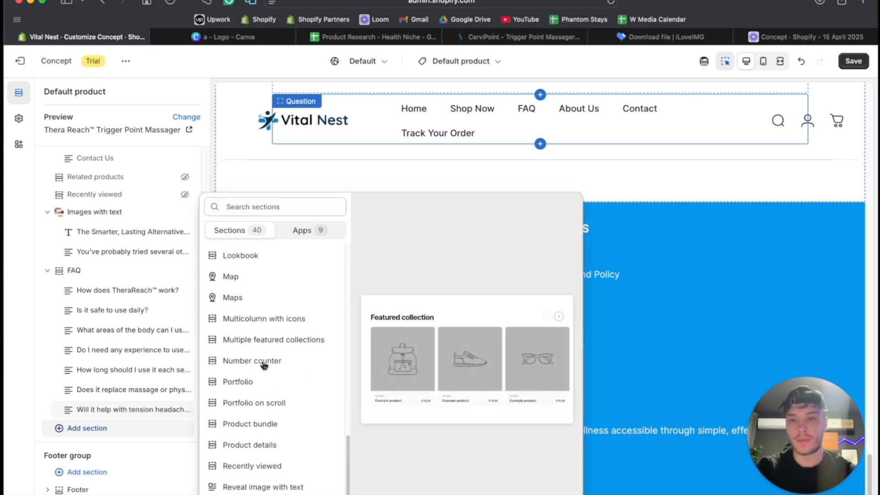
pyautogui.scroll(-2, 262, 380)
pyautogui.scroll(-5, 261, 390)
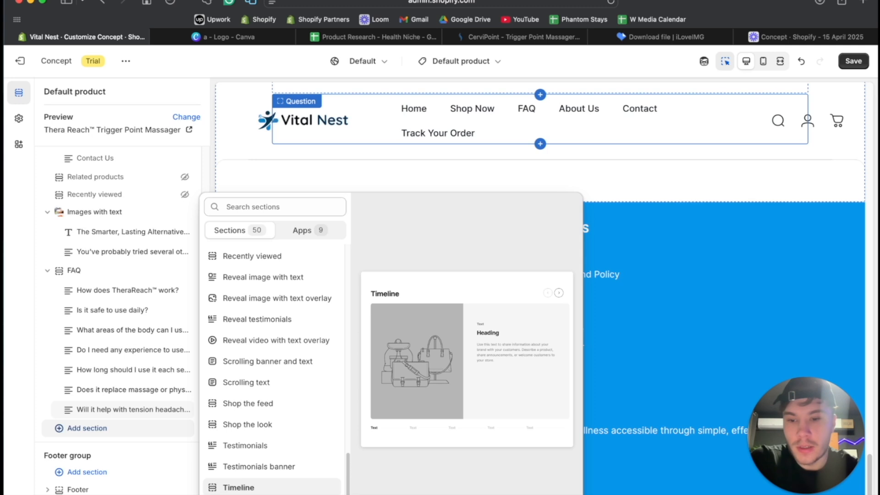
pyautogui.scroll(-2, 255, 436)
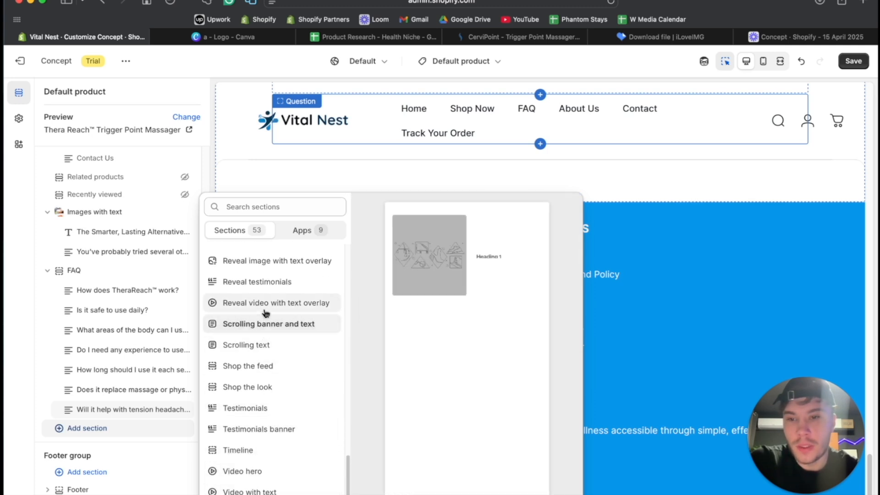
pyautogui.scroll(1, 264, 294)
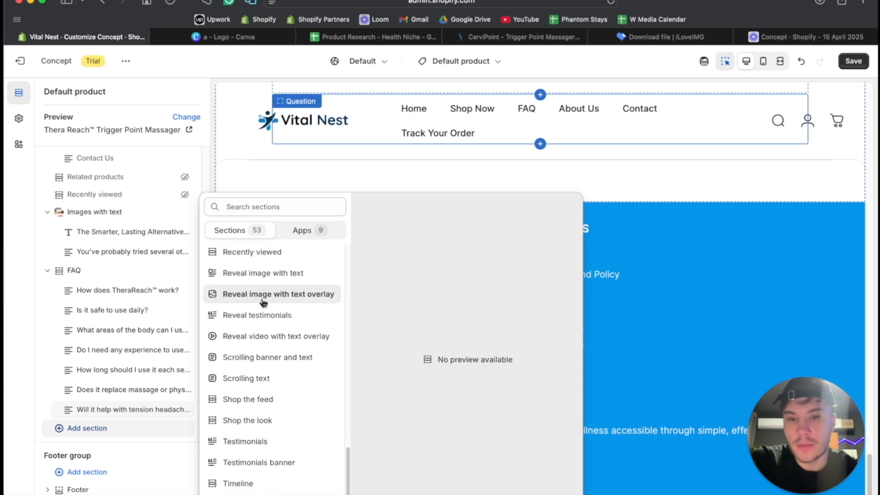
pyautogui.scroll(1, 262, 338)
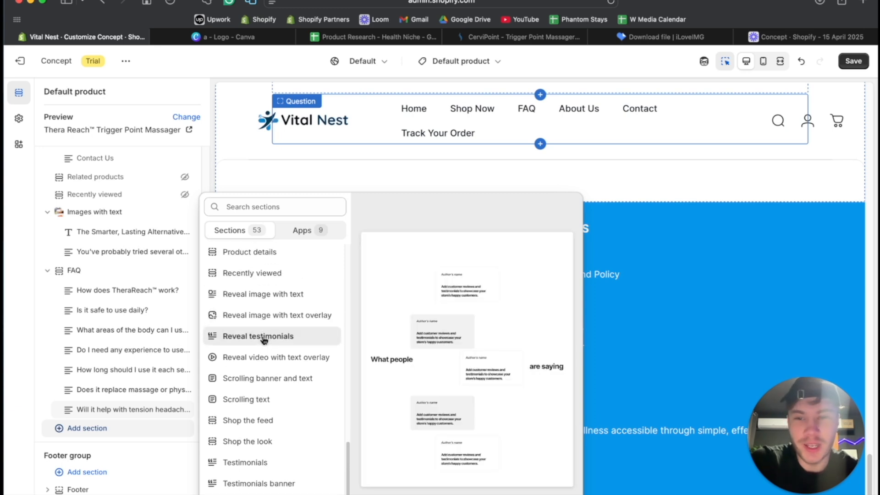
pyautogui.scroll(2, 263, 339)
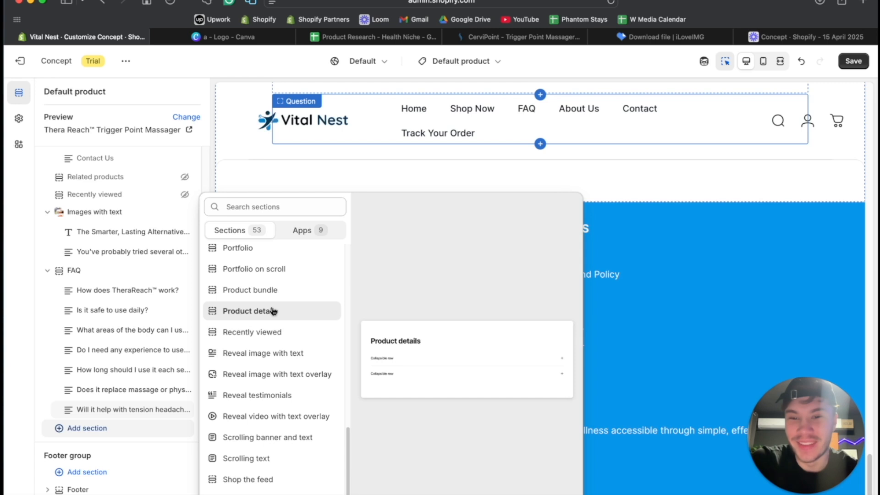
pyautogui.scroll(3, 269, 318)
pyautogui.scroll(3, 265, 326)
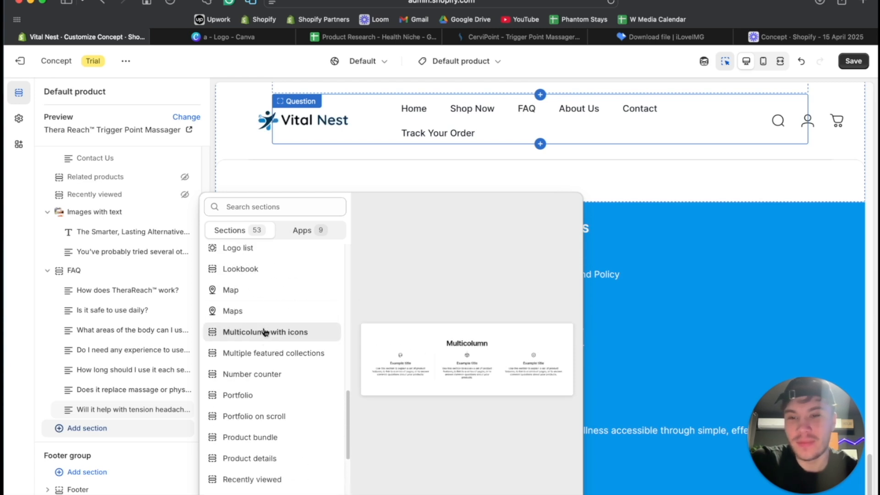
pyautogui.scroll(3, 275, 274)
pyautogui.scroll(3, 260, 294)
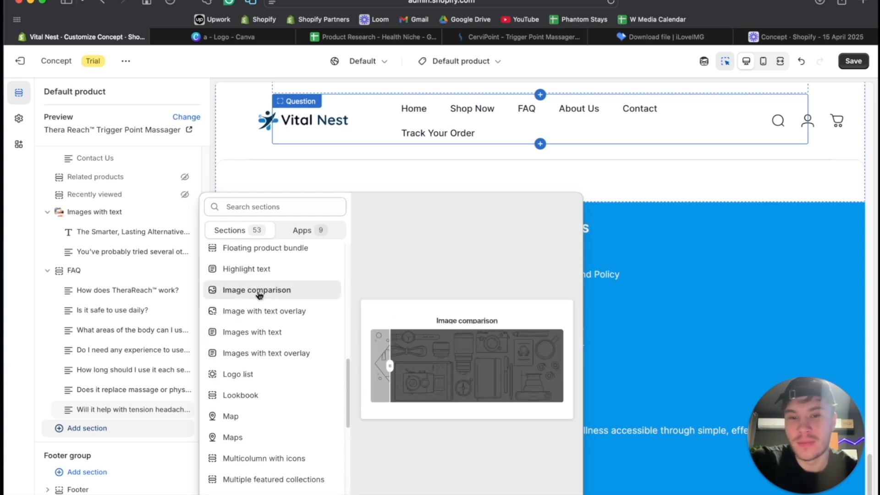
pyautogui.scroll(3, 259, 295)
pyautogui.scroll(4, 263, 275)
pyautogui.scroll(5, 265, 275)
pyautogui.scroll(2, 262, 298)
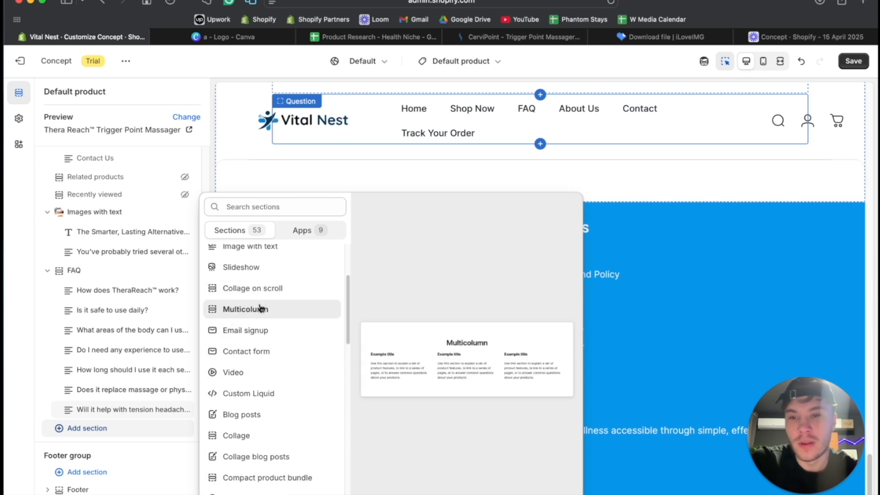
pyautogui.scroll(2, 261, 293)
pyautogui.scroll(3, 259, 296)
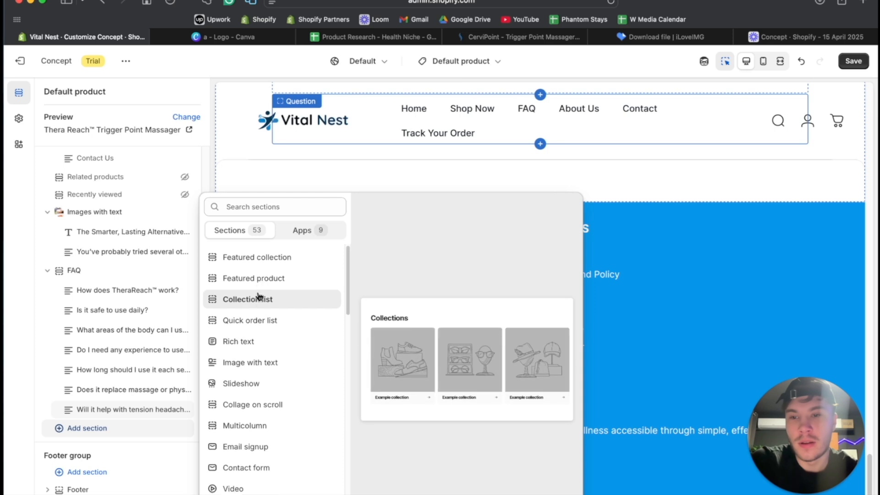
# - Add a Rich text section and set its heading alignment and desktop content alignment to center
pyautogui.scroll(-9, 254, 321)
pyautogui.scroll(9, 253, 346)
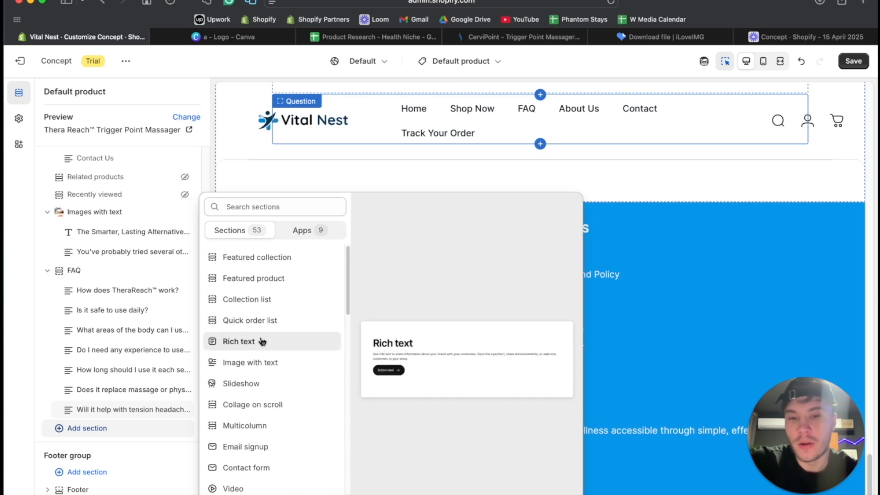
pyautogui.click(262, 341)
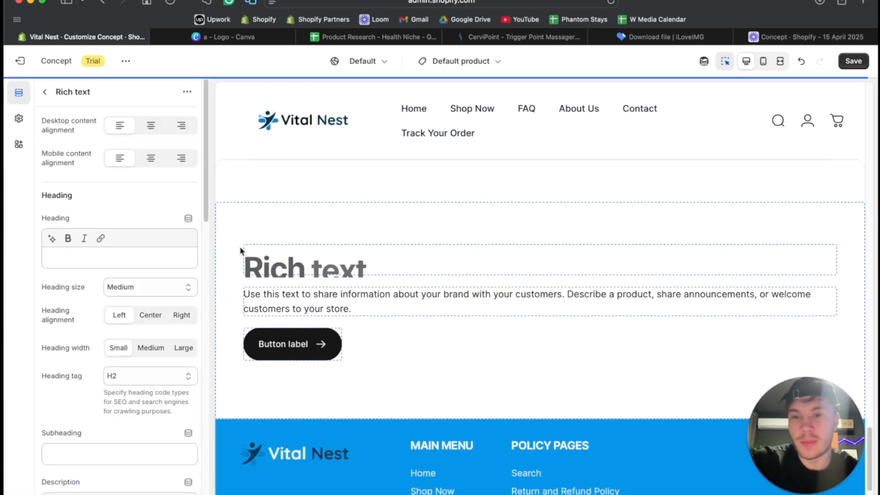
pyautogui.scroll(-1, 112, 202)
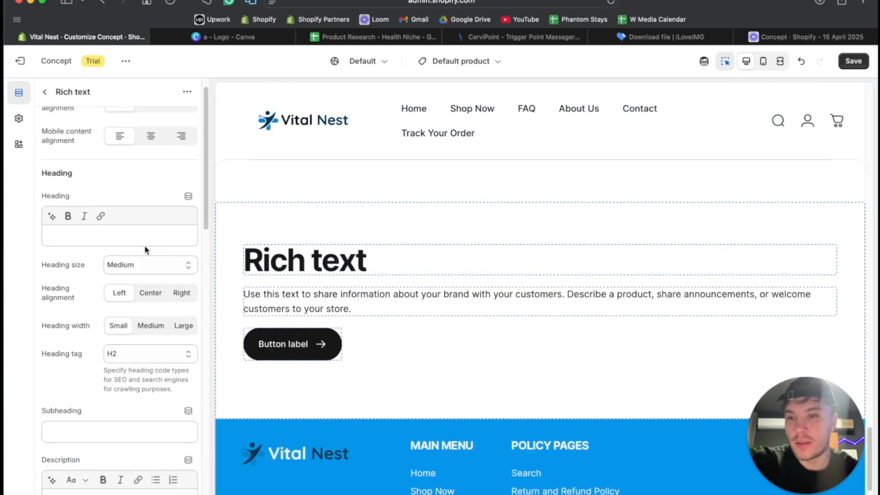
pyautogui.click(150, 293)
pyautogui.scroll(1, 123, 312)
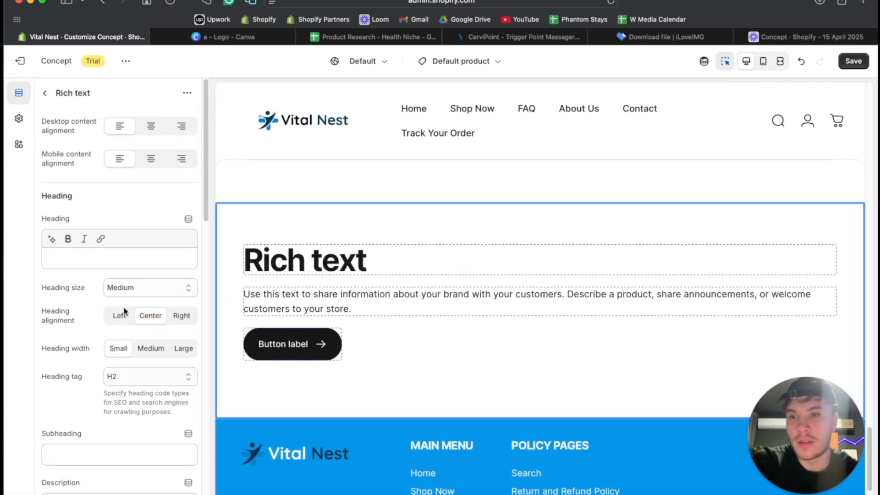
pyautogui.click(145, 126)
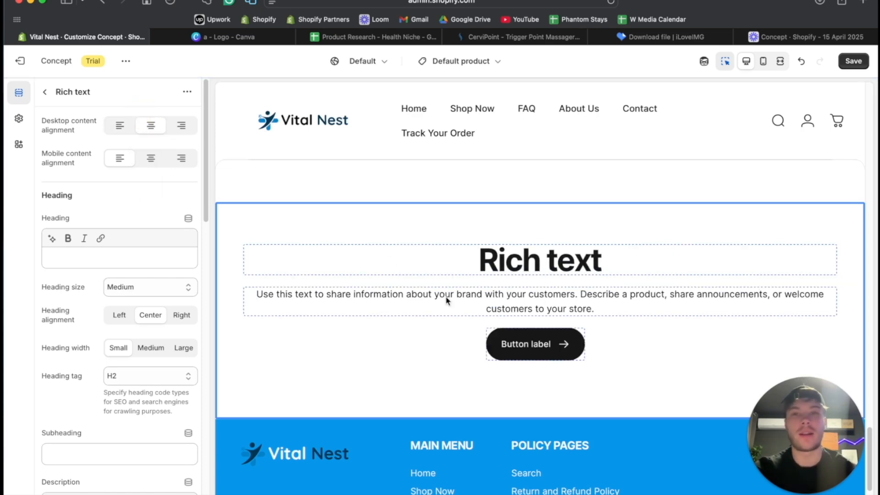
# - Return to the section list and move the Rich text section between Images with text and FAQ
pyautogui.click(45, 95)
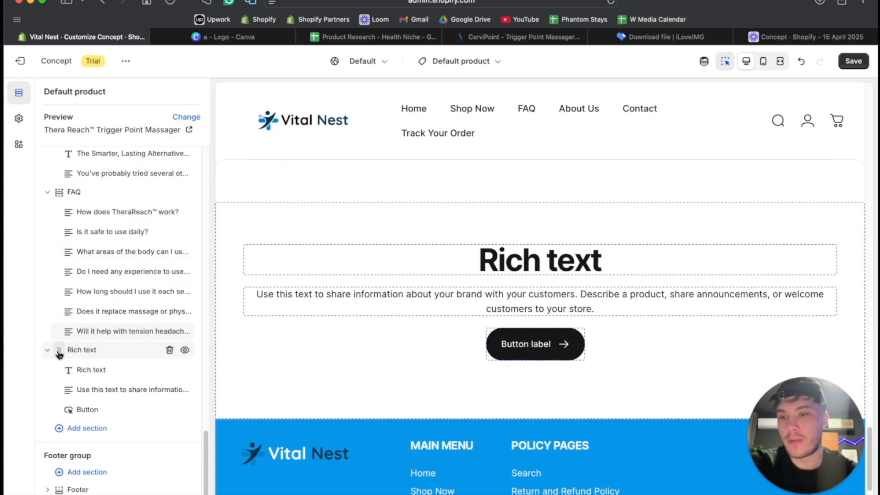
pyautogui.moveTo(65, 272)
pyautogui.mouseDown()
pyautogui.moveTo(68, 223)
pyautogui.moveTo(77, 260)
pyautogui.mouseUp()
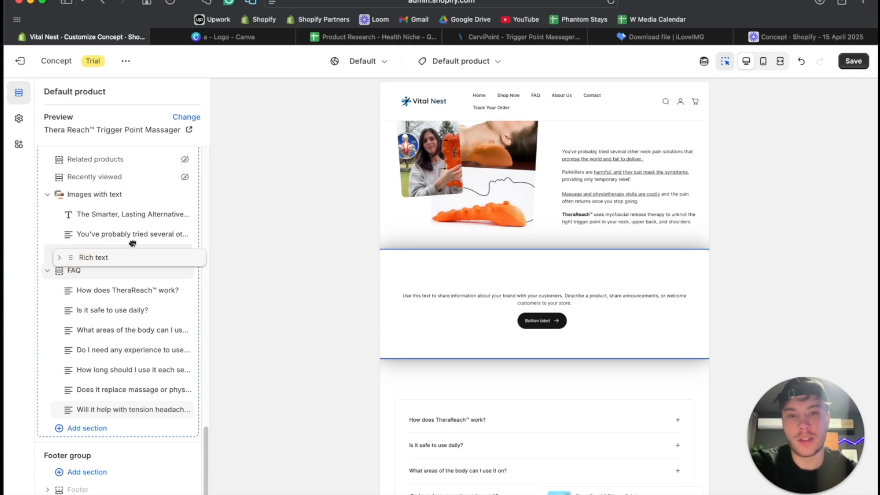
pyautogui.moveTo(133, 242); pyautogui.dragTo(132, 246)
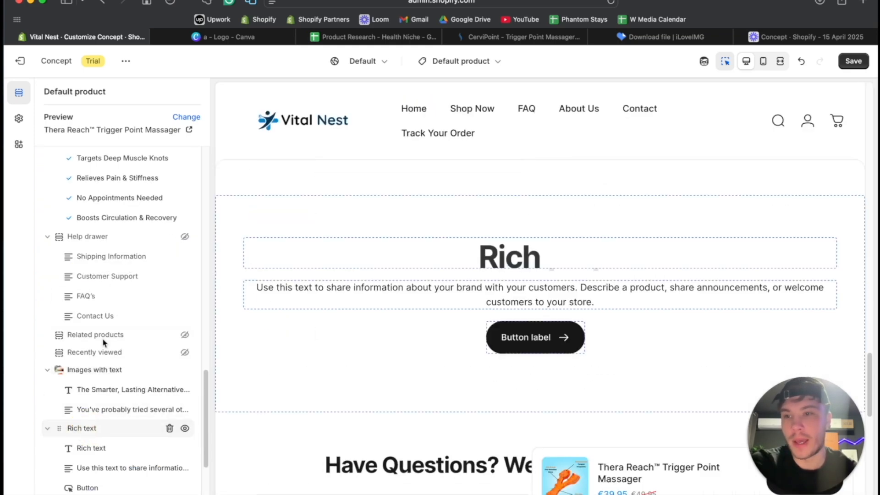
# - Set the Rich text section's background color to #0696EB and its text color to #FFFFFF
pyautogui.hotkey('ctrl', 'Up')
pyautogui.click(424, 156)
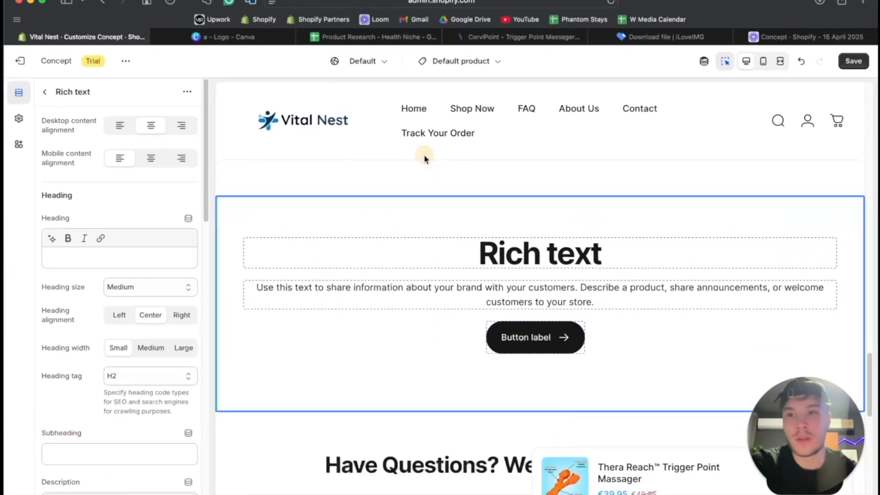
pyautogui.scroll(-20, 108, 287)
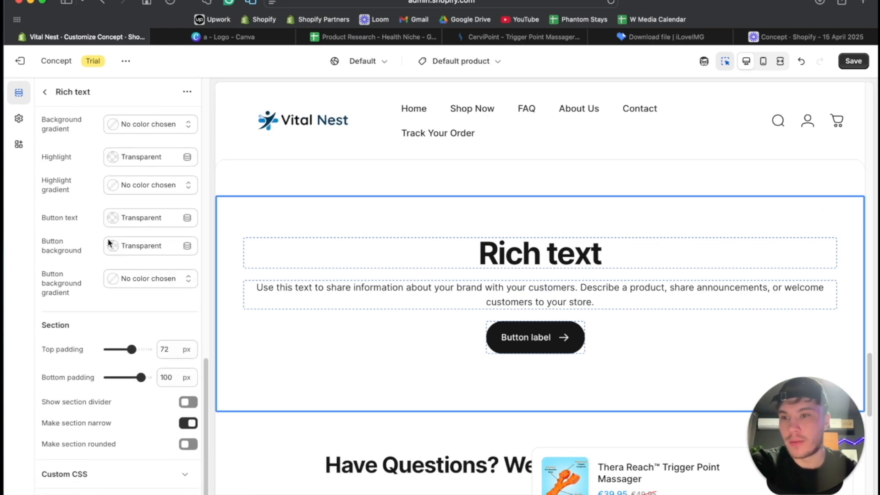
pyautogui.click(113, 168)
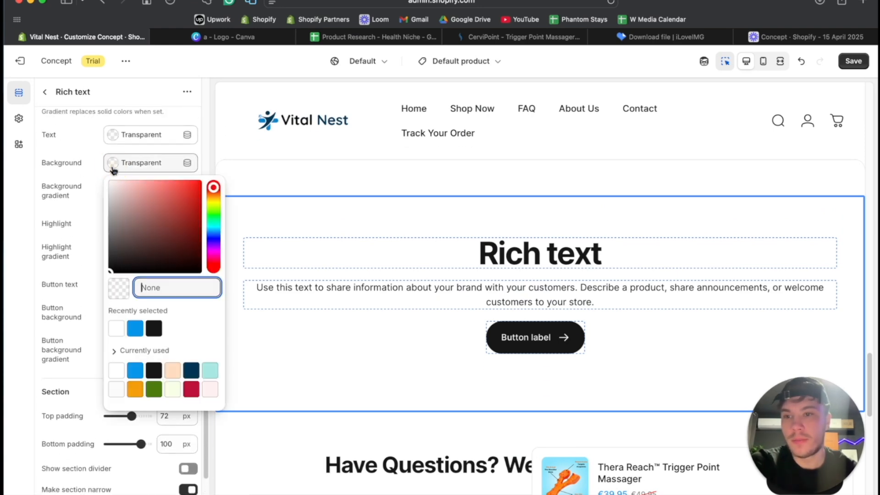
pyautogui.click(134, 326)
pyautogui.click(111, 139)
pyautogui.moveTo(114, 170); pyautogui.dragTo(103, 145)
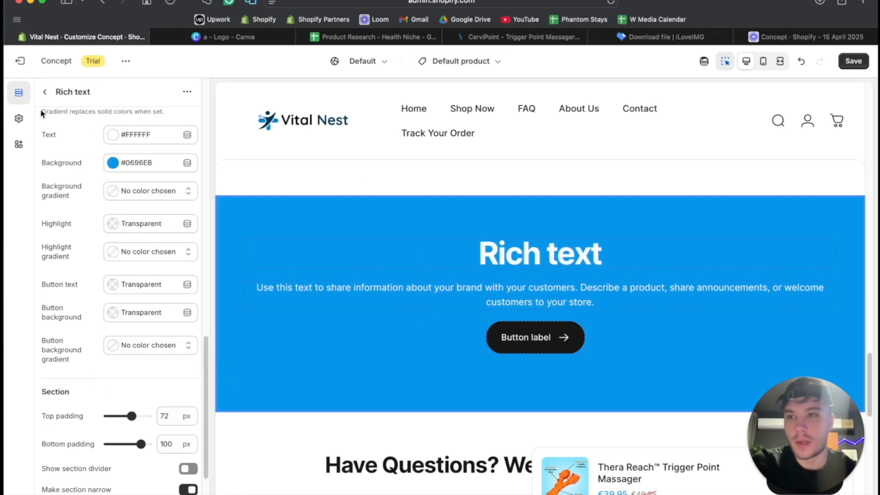
# - Delete the Button block from the Rich text section and save the product template
pyautogui.click(46, 93)
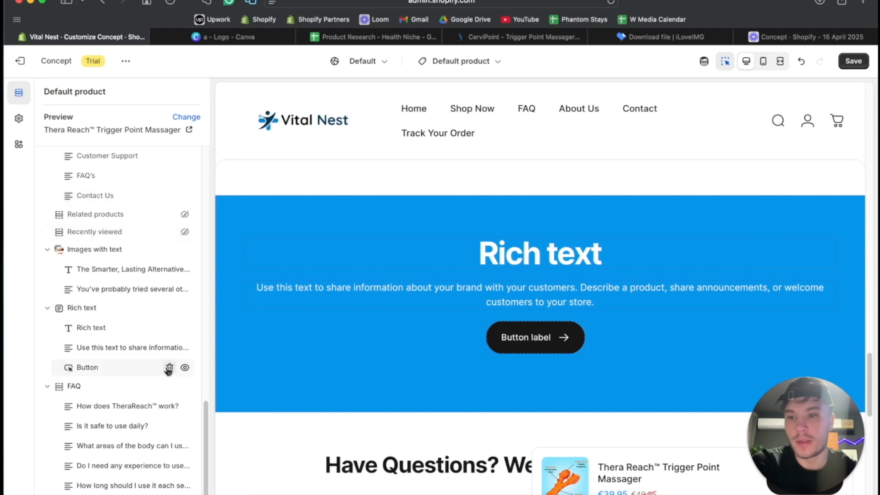
pyautogui.click(170, 368)
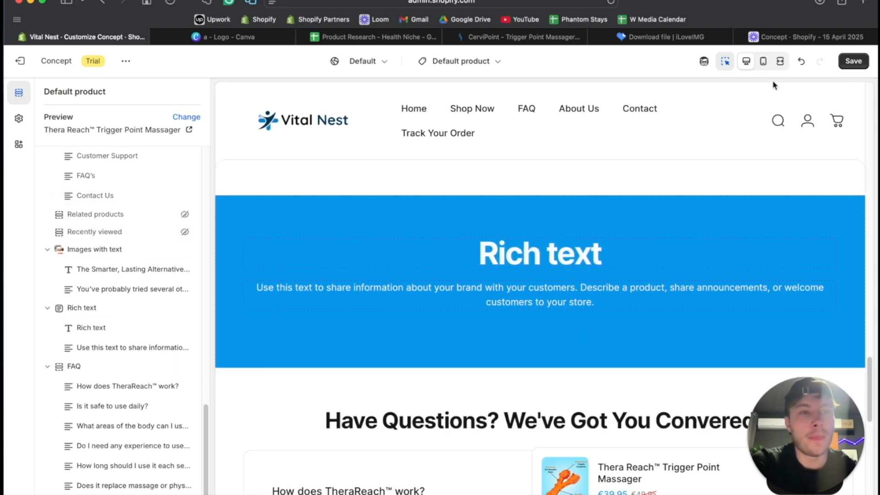
pyautogui.click(851, 64)
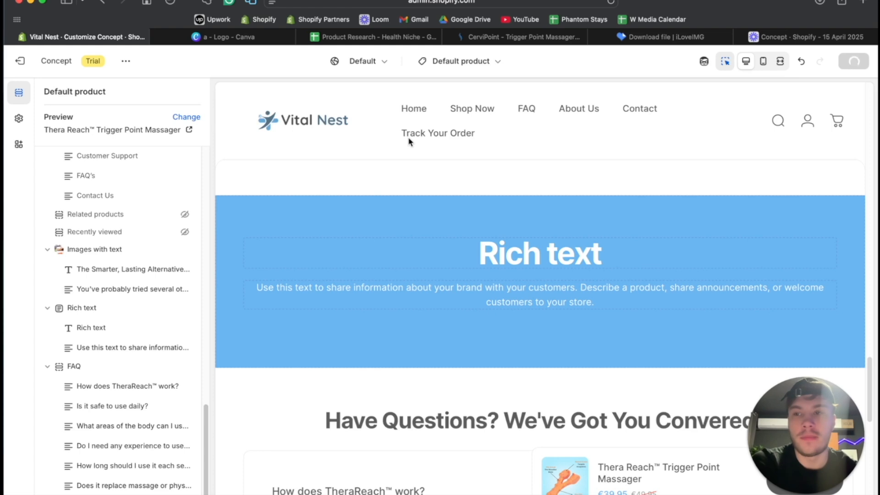
# - Preview the store, dismiss the sign-up popup, and examine the homepage's testimonial banner, highlighting its heading "From Daily Pain to Daily Comfort"
pyautogui.click(128, 64)
pyautogui.click(75, 133)
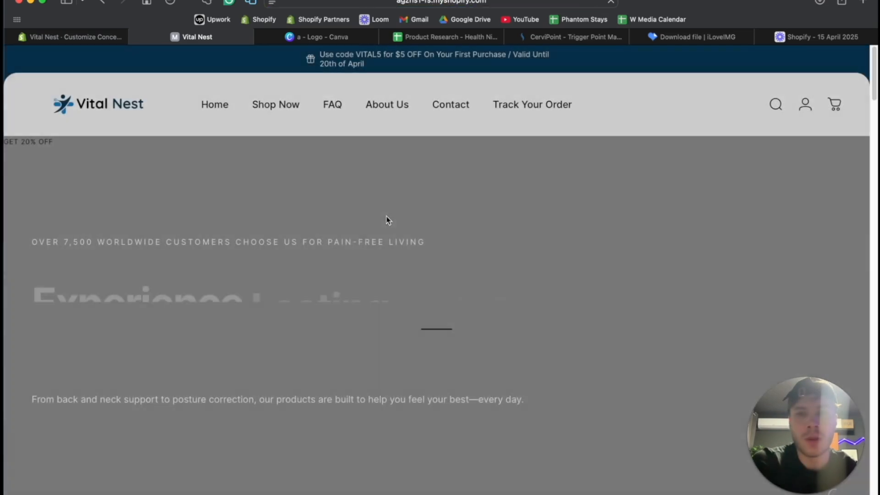
pyautogui.scroll(-15, 386, 220)
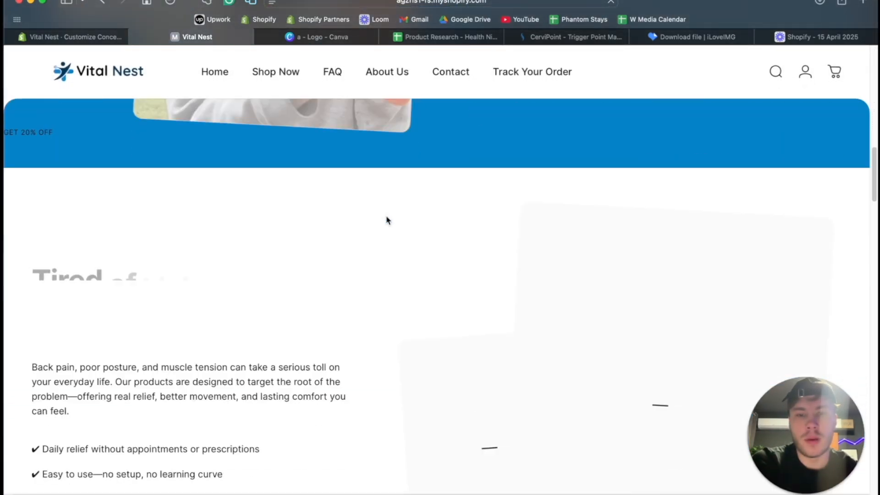
pyautogui.scroll(-8, 386, 220)
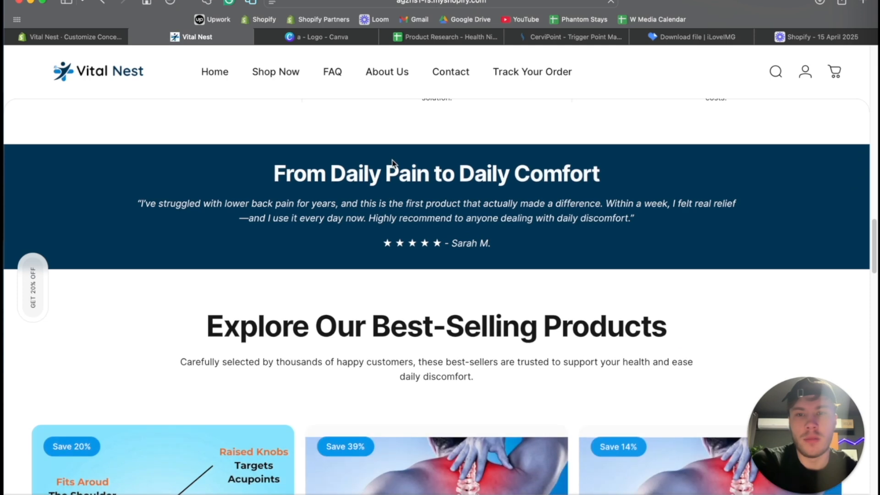
pyautogui.moveTo(272, 174); pyautogui.dragTo(609, 180)
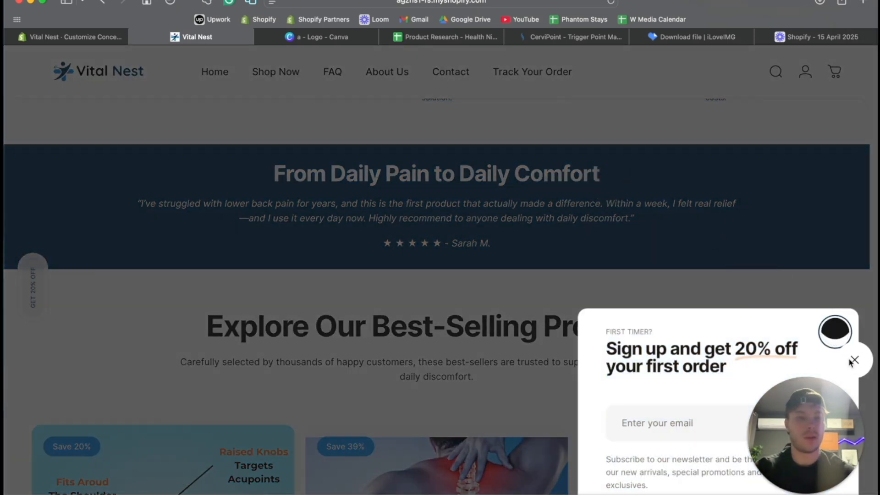
pyautogui.click(838, 339)
pyautogui.moveTo(276, 173); pyautogui.dragTo(630, 183)
pyautogui.press('super+c')
pyautogui.scroll(-1, 630, 182)
pyautogui.scroll(2, 629, 185)
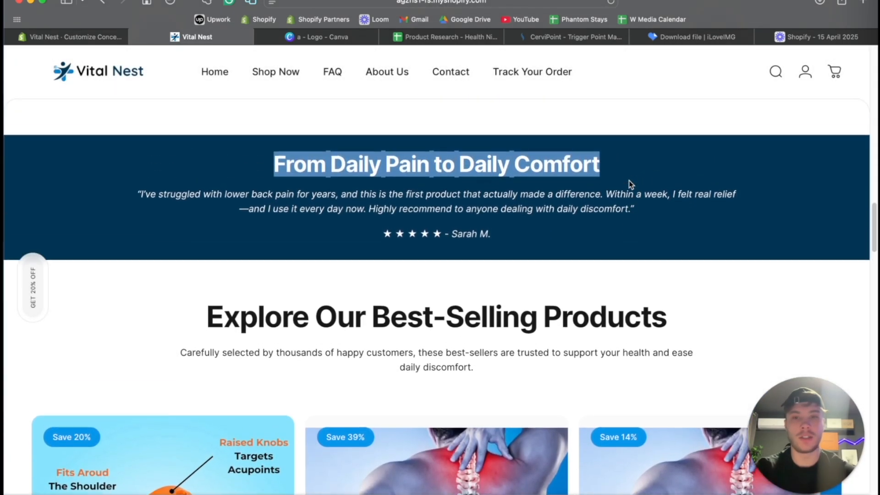
# - Set the Rich text section's heading to "From Daily Pain to Daily Comfort" with heading size Medium
pyautogui.click(105, 36)
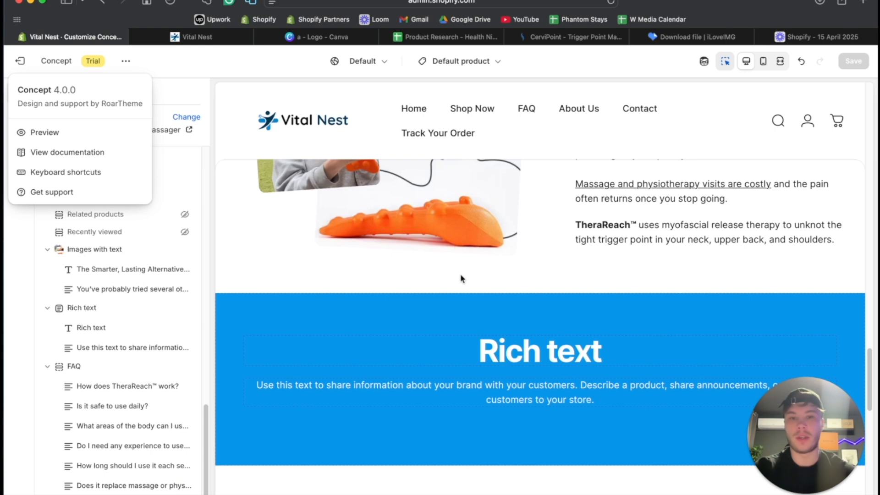
pyautogui.click(521, 360)
pyautogui.click(540, 355)
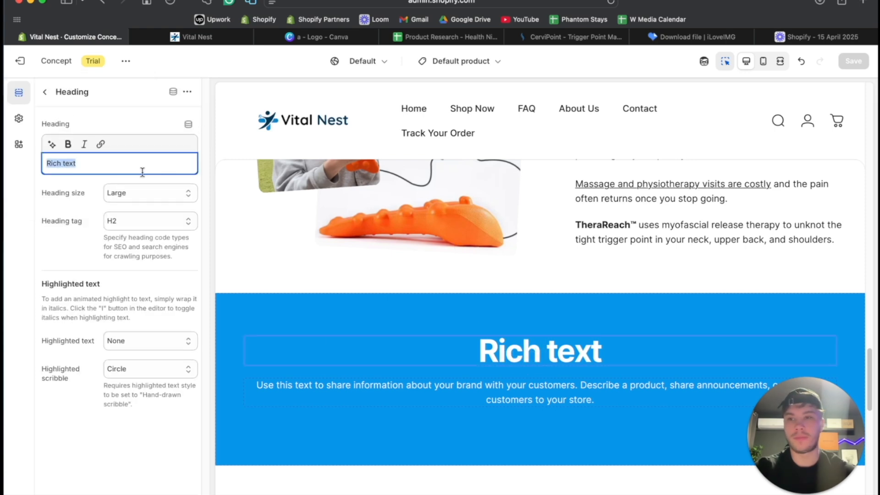
pyautogui.press('super+v')
pyautogui.click(146, 188)
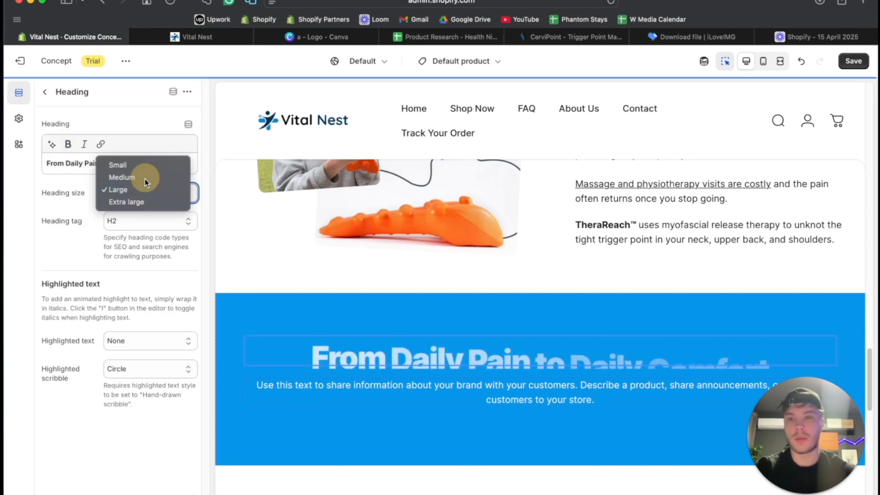
pyautogui.click(137, 177)
# - Copy the homepage banner's italic testimonial quote and paste it over the placeholder text in the Rich text section's Text block
pyautogui.click(190, 37)
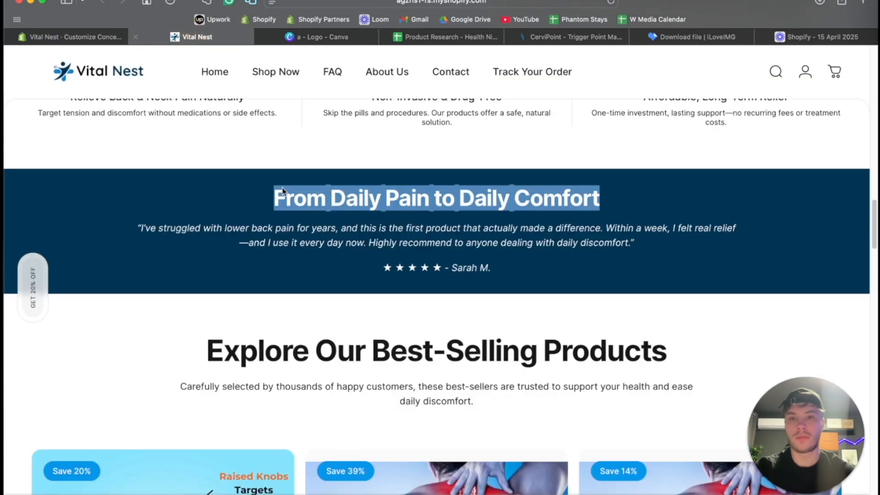
pyautogui.moveTo(136, 228); pyautogui.dragTo(638, 242)
pyautogui.press('super+c')
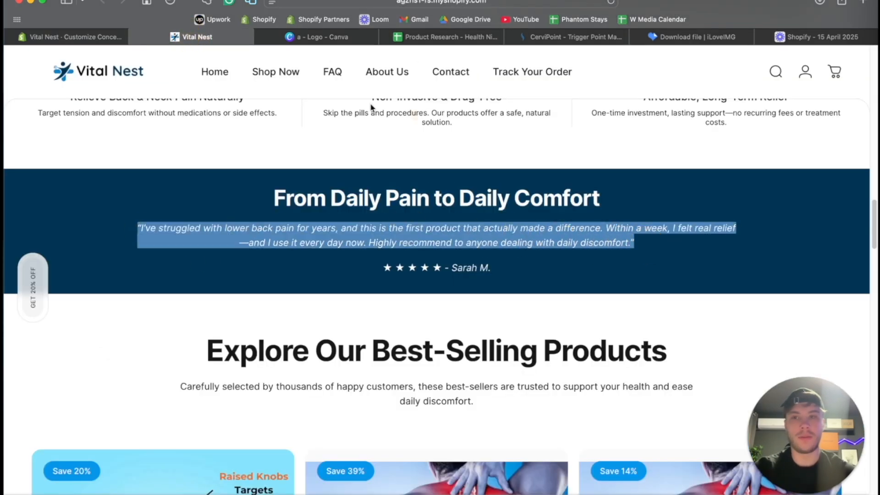
pyautogui.click(67, 38)
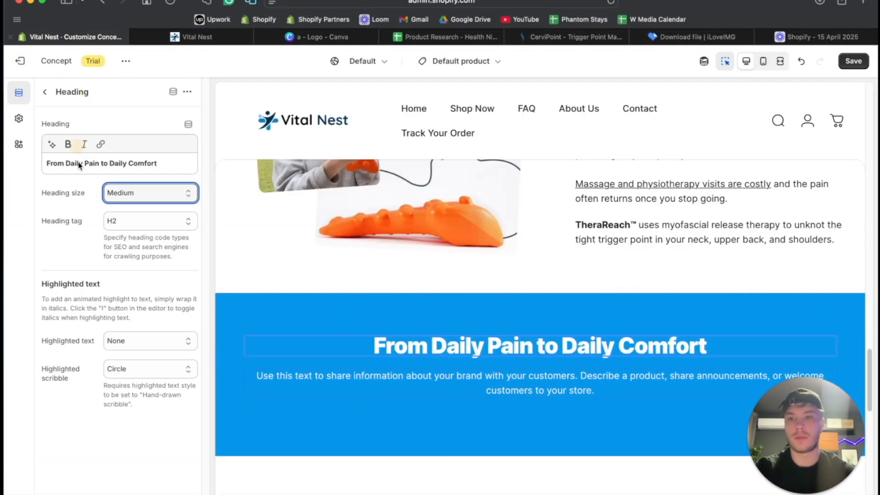
pyautogui.click(394, 378)
pyautogui.press('super+a')
pyautogui.press('super+v')
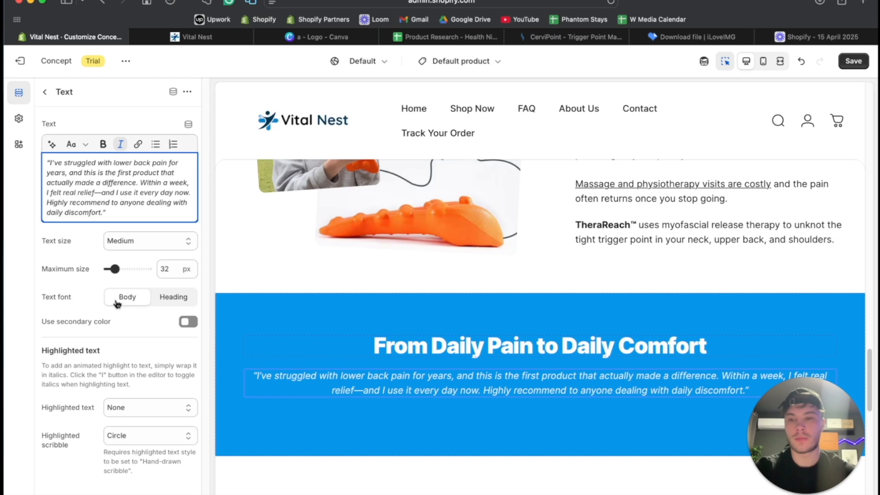
# - Add a Text block below the quote in Rich text and fill it with the homepage's five-star line and reviewer's name
pyautogui.click(44, 93)
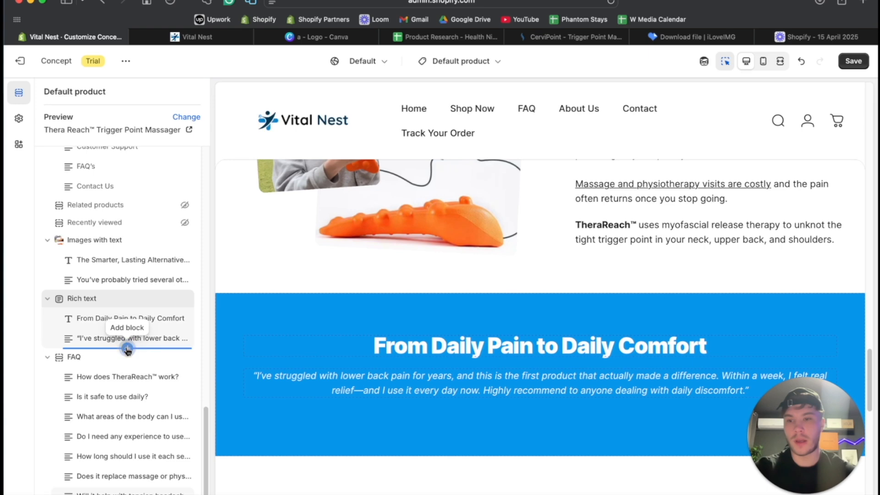
pyautogui.click(127, 348)
pyautogui.click(225, 386)
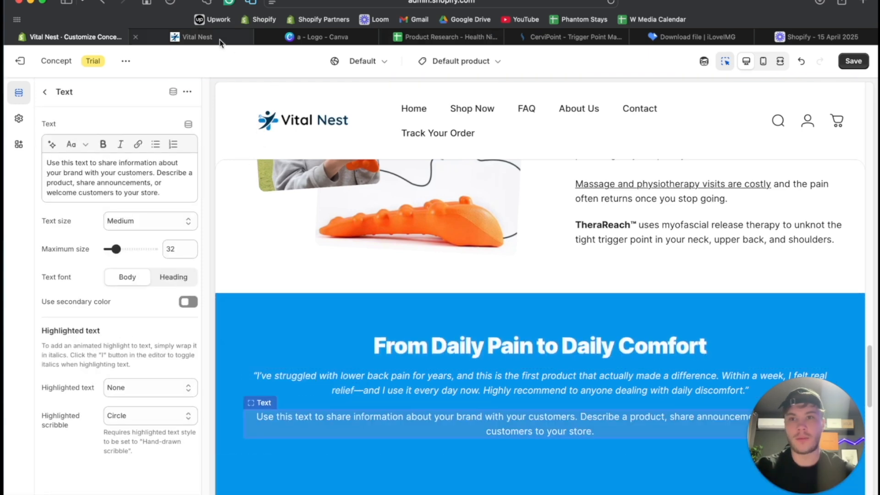
pyautogui.click(219, 39)
pyautogui.moveTo(384, 278); pyautogui.dragTo(479, 266)
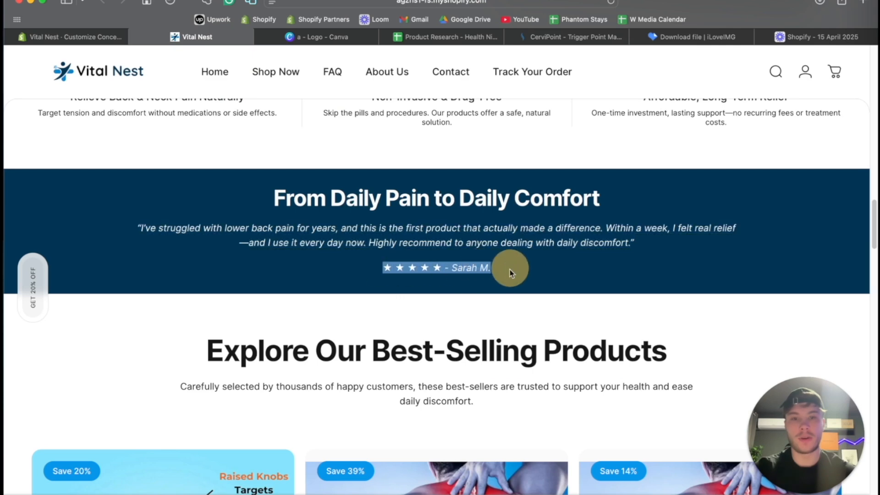
pyautogui.click(102, 42)
pyautogui.tripleClick(145, 198)
pyautogui.write('★ ★ ★ ★ ★ - Sarah M.')
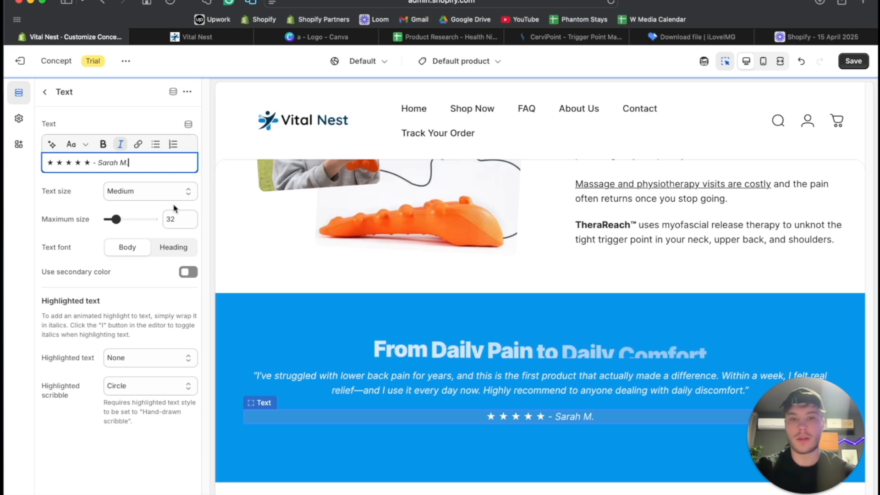
# - Set the Rich text section's top and bottom padding to 36 px and check it fullscreen with the inspector off
pyautogui.click(297, 314)
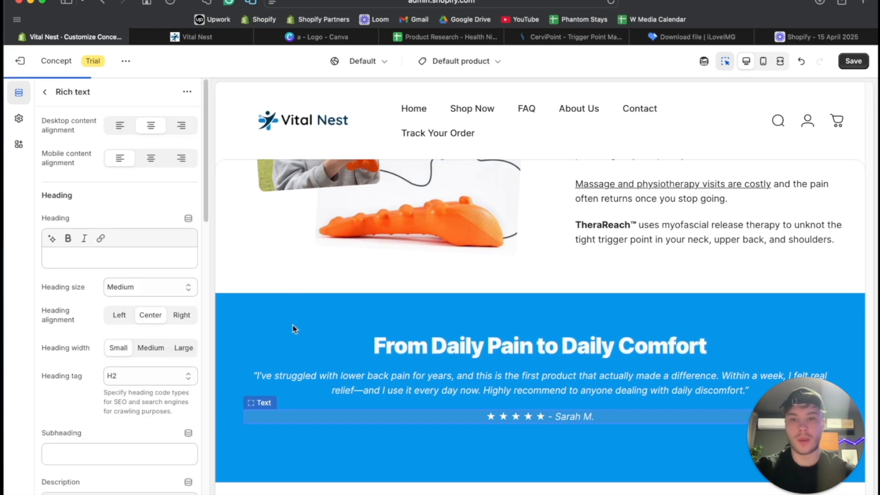
pyautogui.scroll(-15, 98, 309)
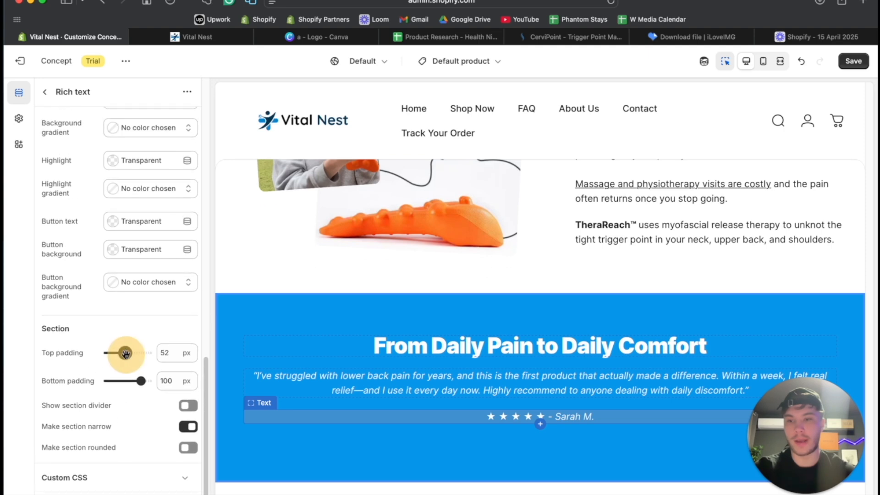
pyautogui.moveTo(140, 381); pyautogui.dragTo(119, 383)
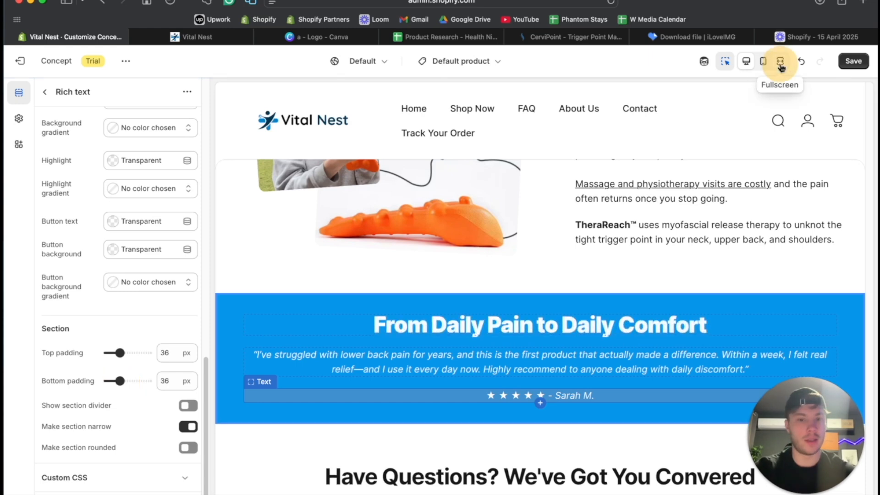
pyautogui.click(780, 61)
pyautogui.click(724, 67)
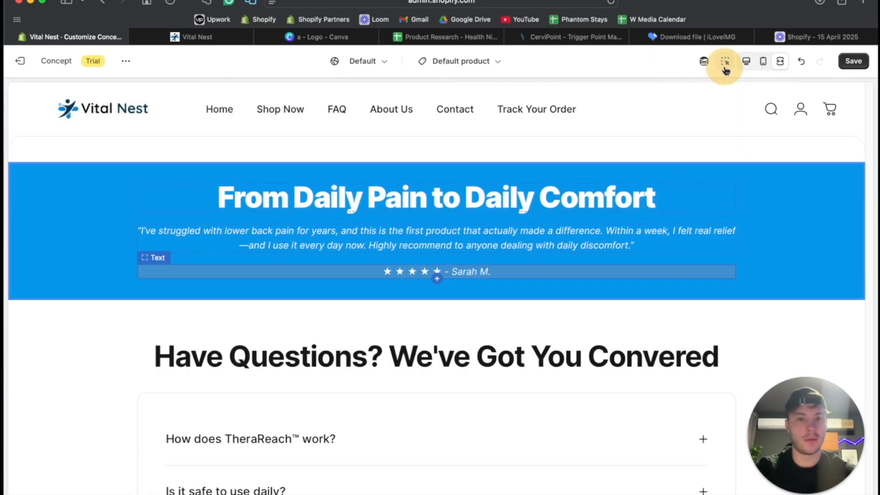
pyautogui.scroll(3, 752, 232)
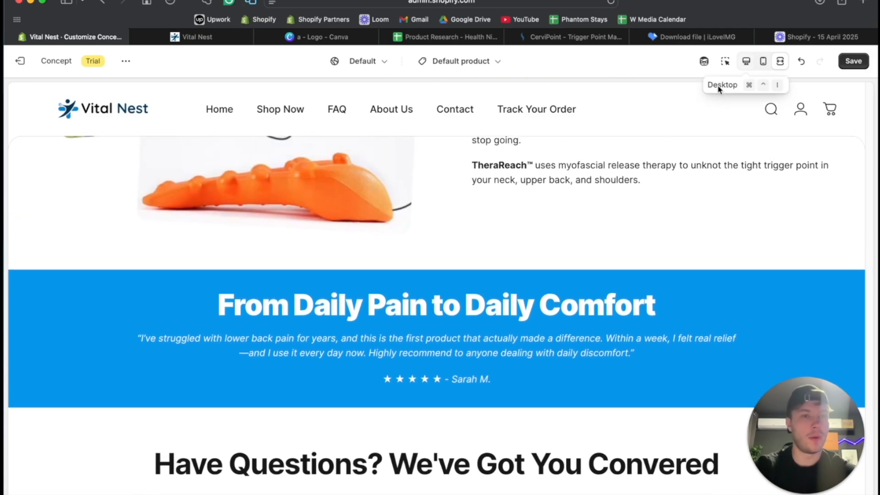
pyautogui.scroll(7, 633, 198)
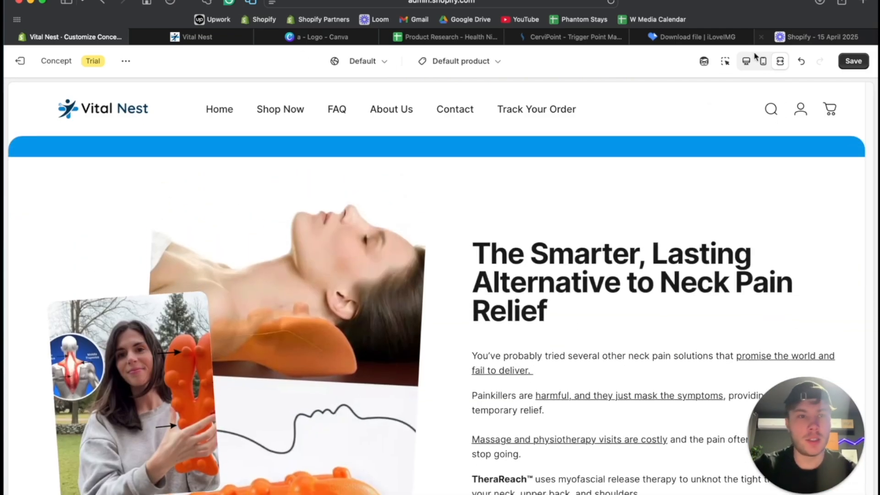
pyautogui.click(746, 60)
# - Change the Rich text section's background color to the dark blue #003554
pyautogui.scroll(3, 412, 257)
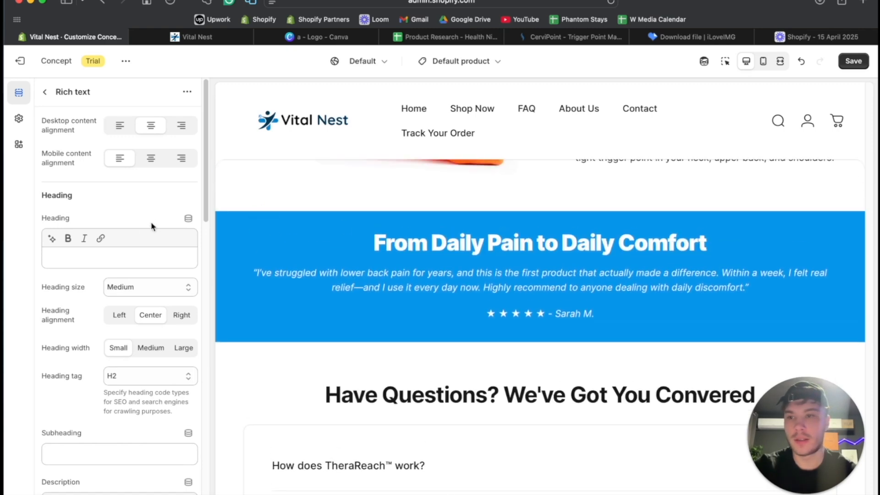
pyautogui.scroll(-15, 156, 224)
pyautogui.click(125, 281)
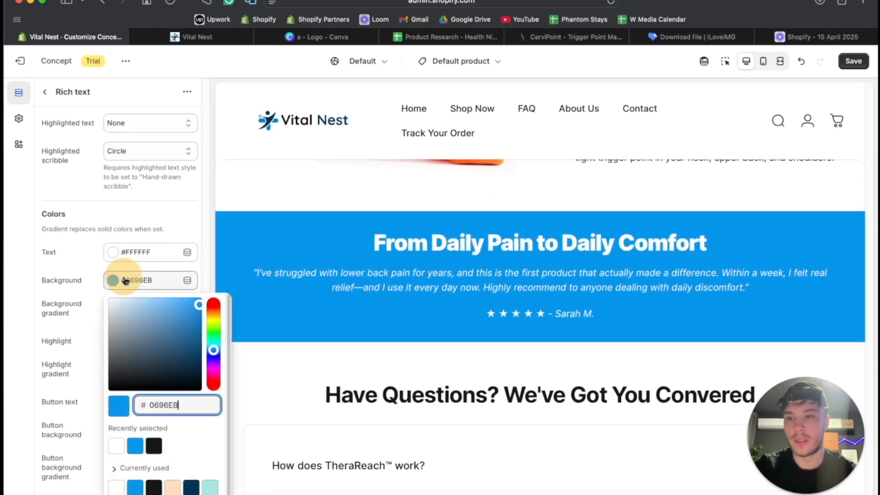
pyautogui.click(153, 444)
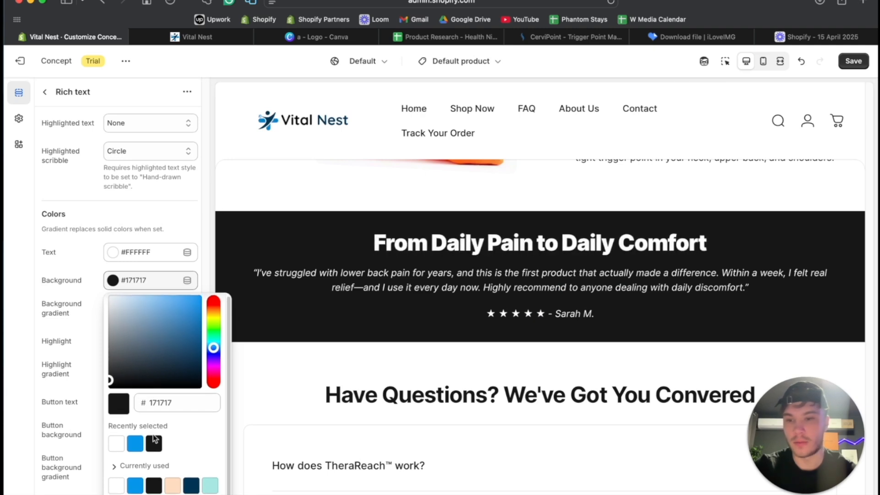
pyautogui.click(190, 489)
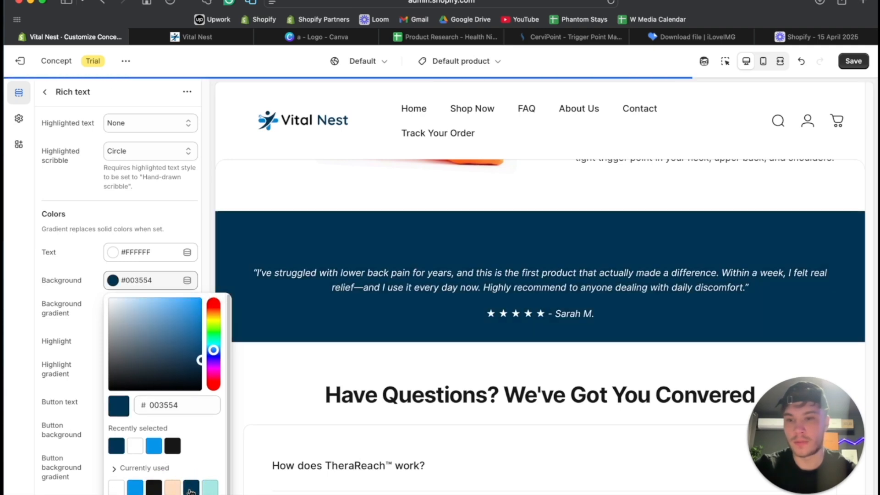
pyautogui.click(323, 254)
# - Review the whole product page in fullscreen preview, from the product information to the testimonial section, and return to desktop view
pyautogui.scroll(-15, 323, 255)
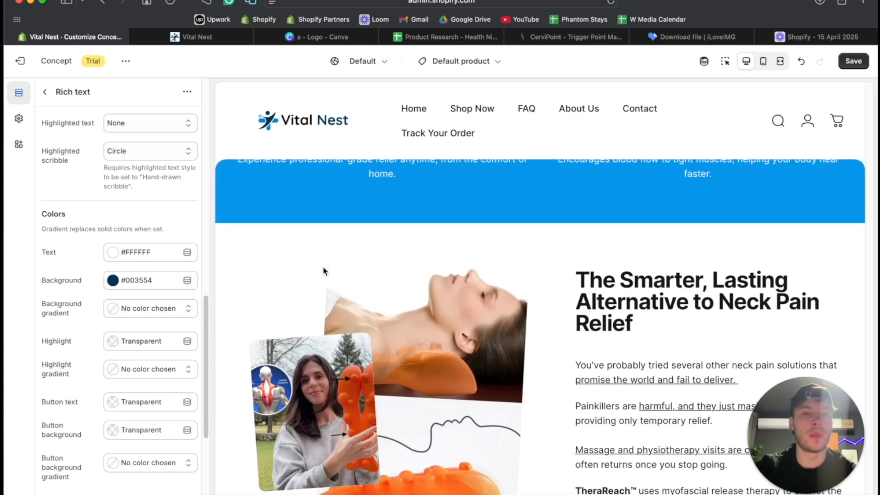
pyautogui.click(780, 62)
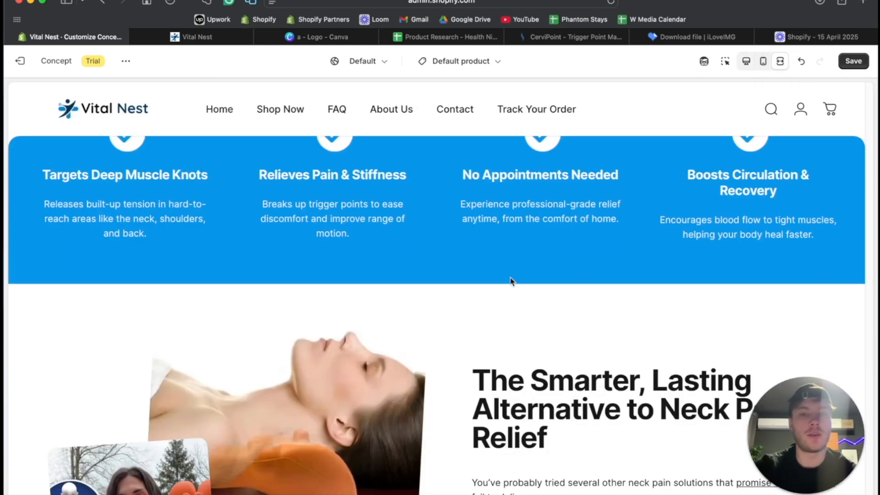
pyautogui.scroll(-10, 509, 277)
pyautogui.scroll(3, 511, 281)
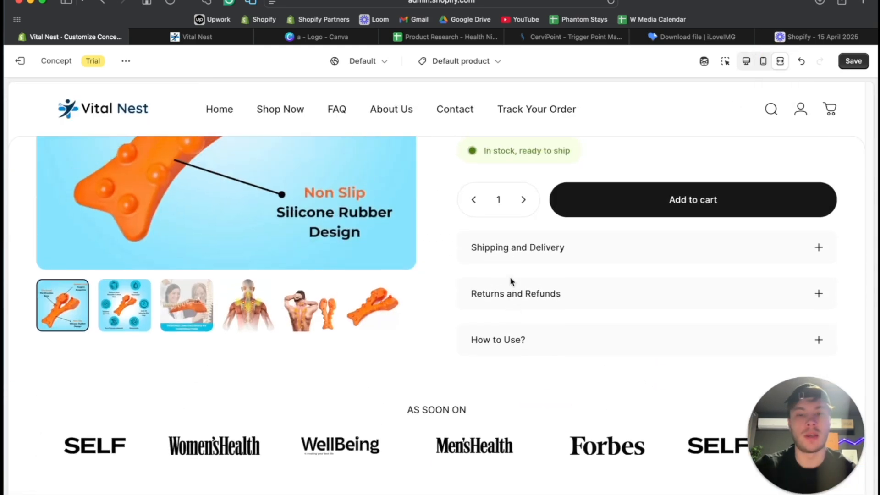
pyautogui.scroll(-20, 512, 280)
pyautogui.scroll(20, 511, 281)
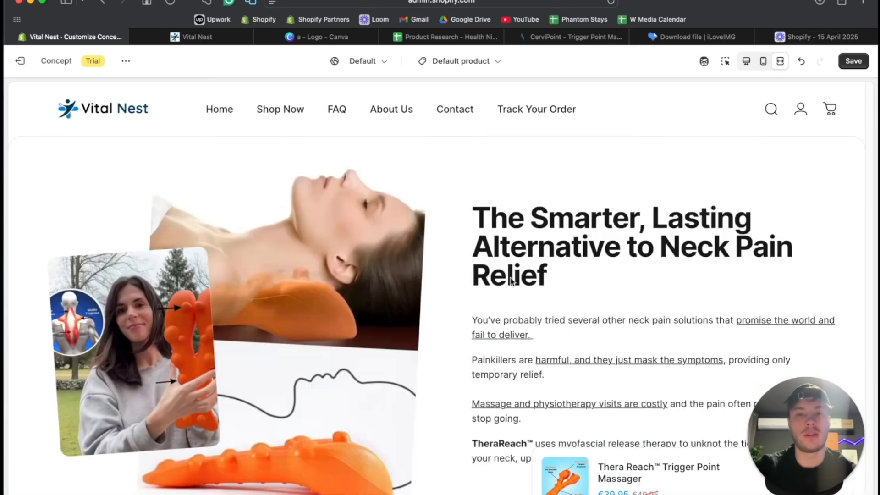
pyautogui.scroll(-5, 511, 281)
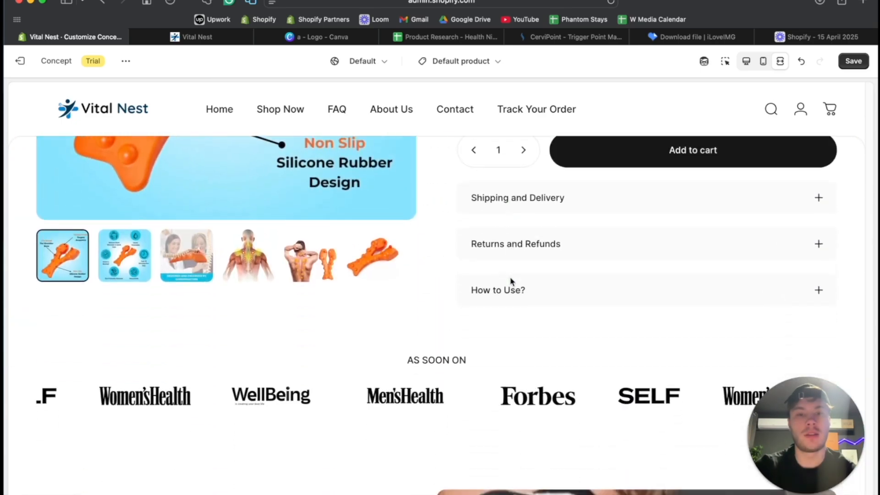
pyautogui.scroll(8, 511, 281)
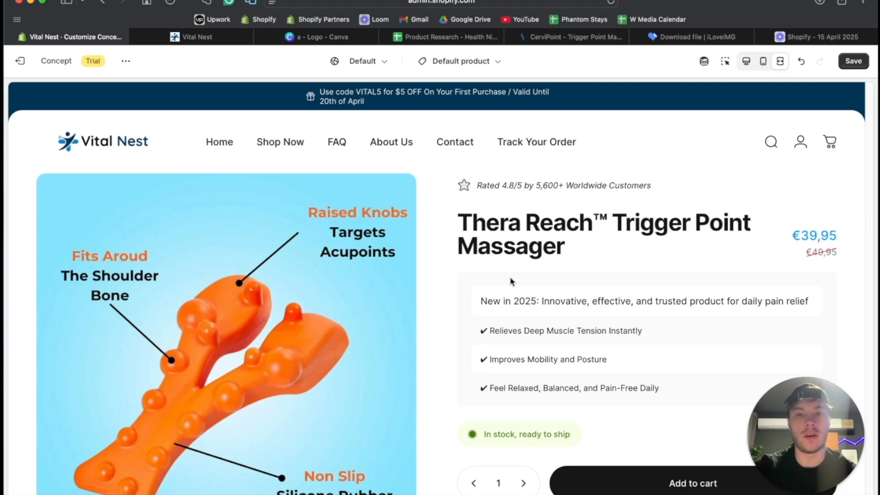
pyautogui.scroll(-15, 512, 280)
pyautogui.scroll(15, 512, 281)
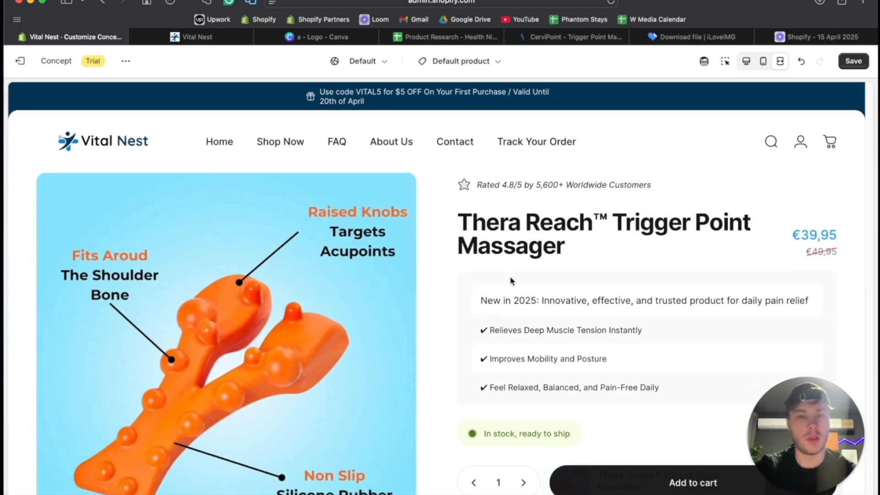
pyautogui.click(746, 62)
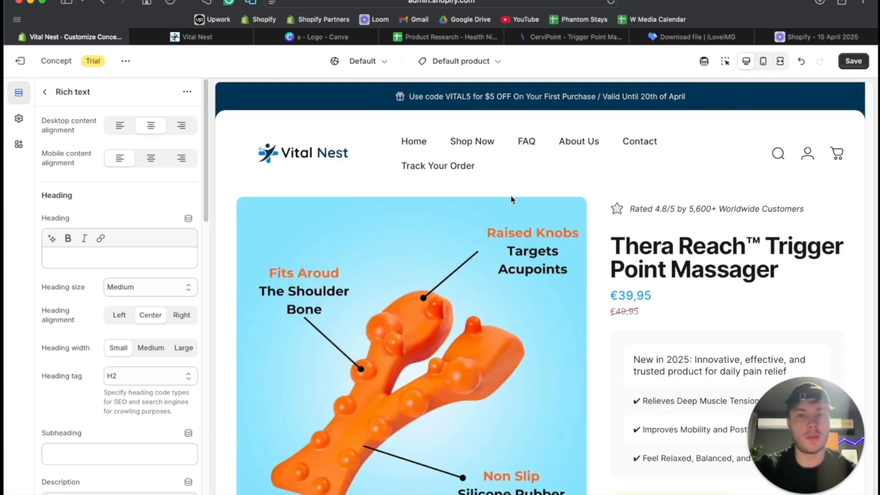
# - Add a second Rich text section with only its text block and place it above Product information in the template
pyautogui.click(45, 95)
pyautogui.scroll(-15, 90, 287)
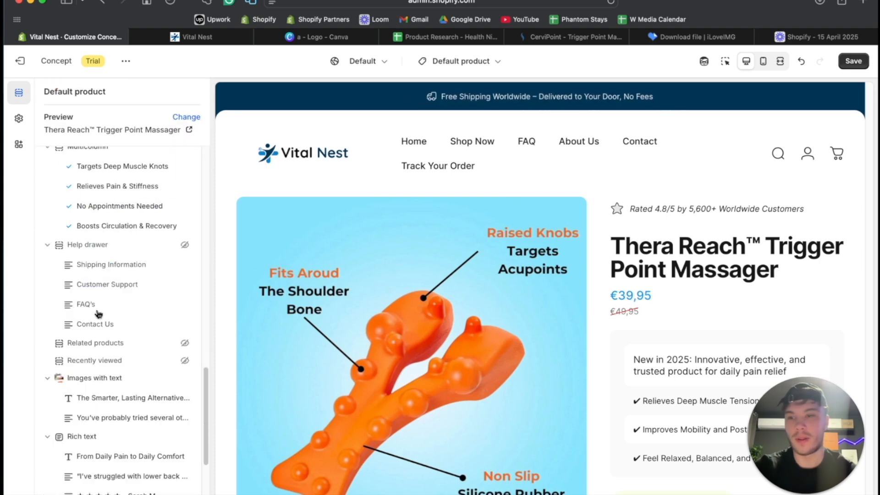
pyautogui.click(87, 428)
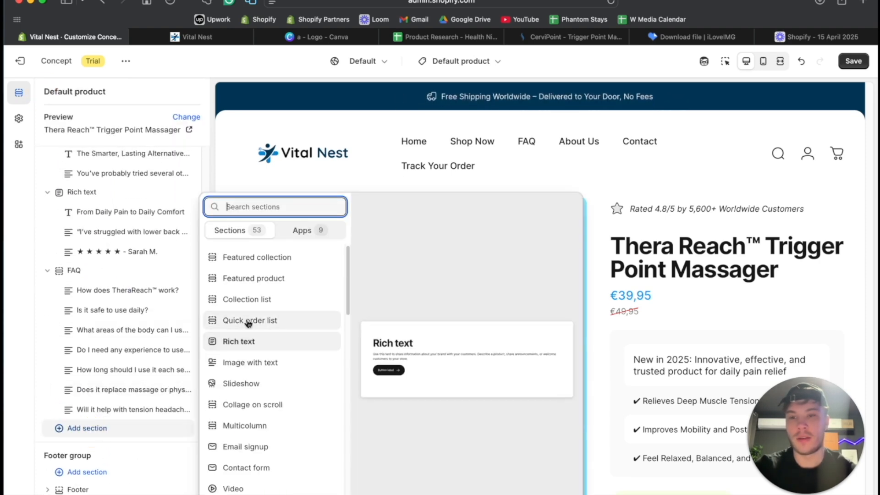
pyautogui.click(251, 343)
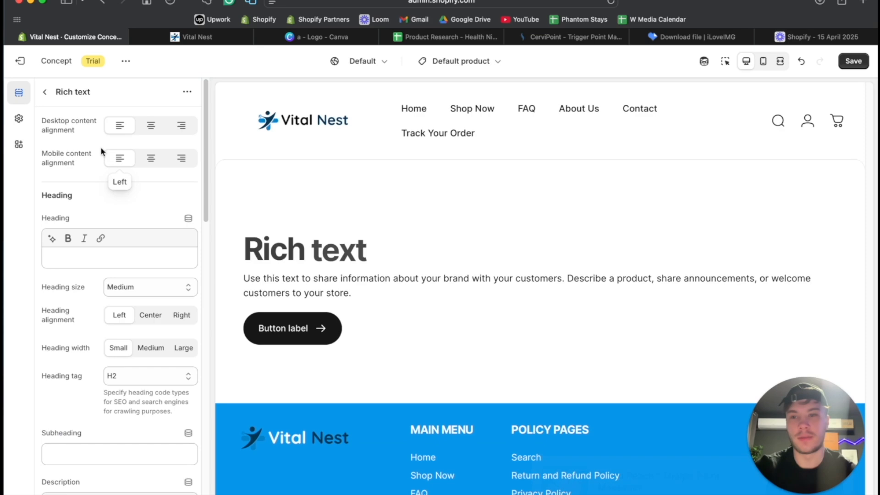
pyautogui.click(46, 94)
pyautogui.moveTo(60, 355); pyautogui.dragTo(74, 320)
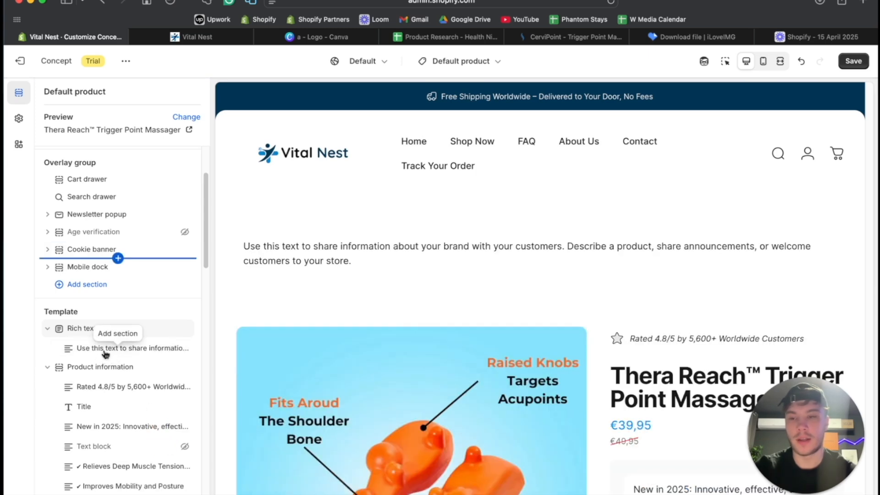
pyautogui.click(105, 350)
pyautogui.click(79, 334)
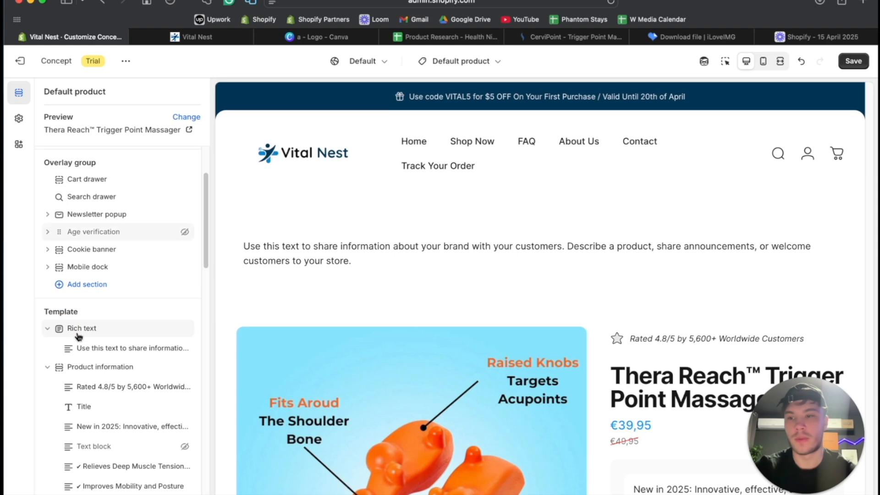
pyautogui.click(83, 434)
pyautogui.click(81, 425)
pyautogui.click(81, 415)
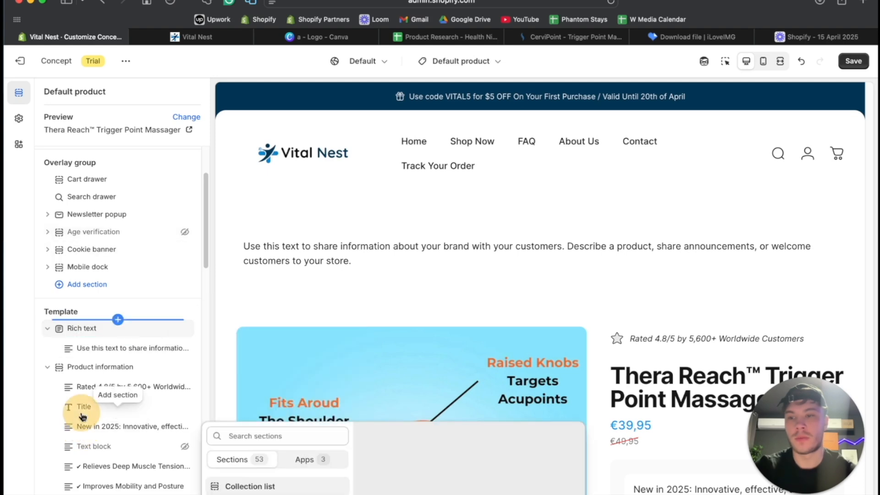
pyautogui.click(89, 330)
pyautogui.click(90, 331)
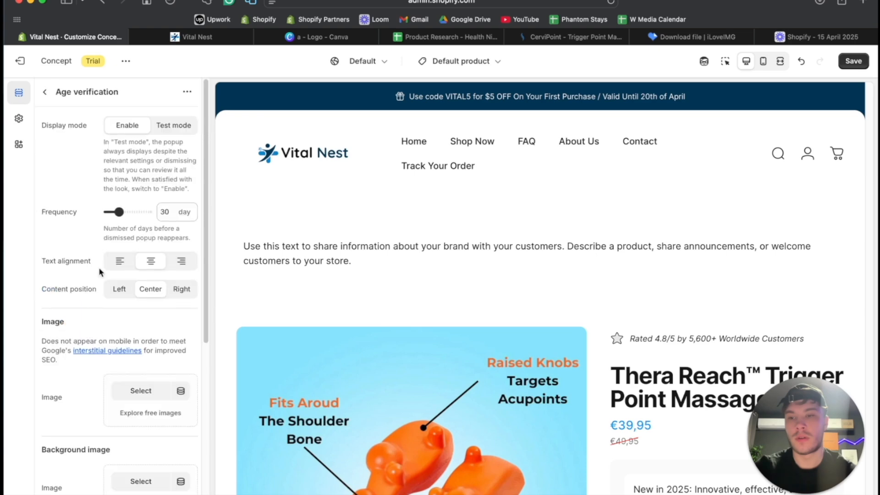
pyautogui.click(45, 93)
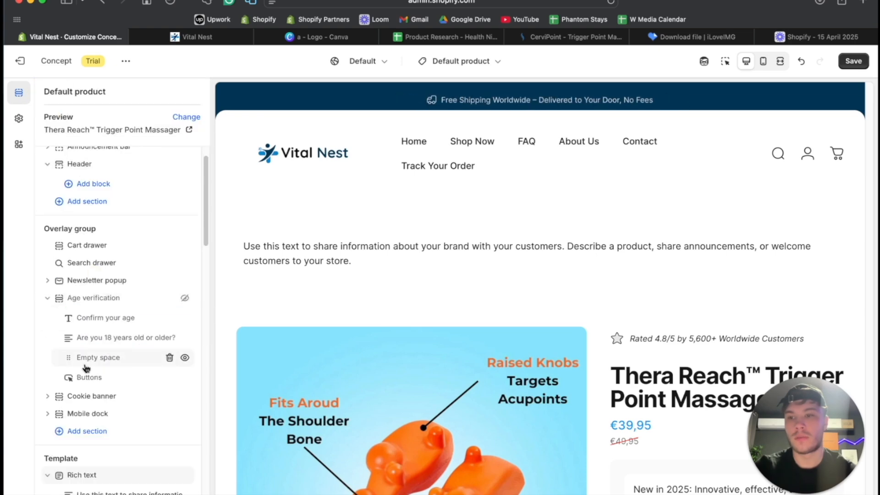
# - Center the desktop and mobile content alignment of the Rich text section above Product information
pyautogui.click(83, 476)
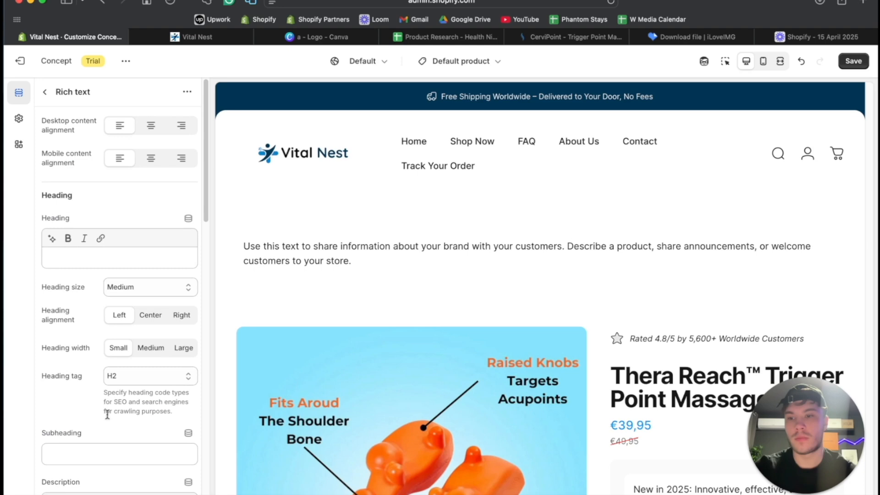
pyautogui.click(152, 159)
pyautogui.click(152, 124)
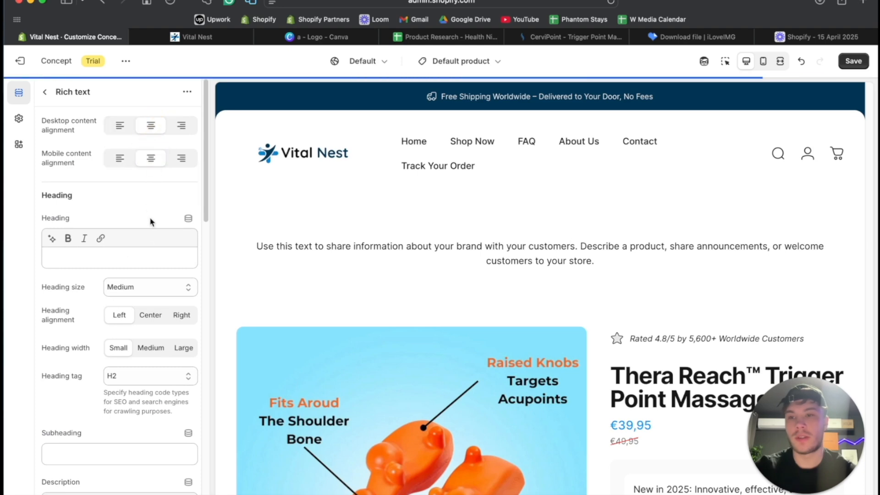
pyautogui.scroll(-3, 153, 344)
pyautogui.scroll(3, 150, 347)
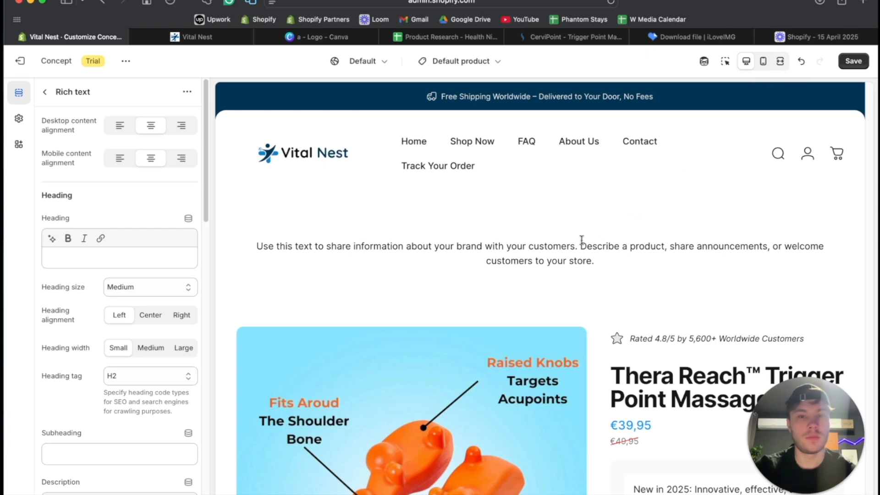
# - In ChatGPT, request announcement bar social proof text about 1200+ worldwide customers getting rid of neck pain, and copy the first suggestion for the Shopify page
pyautogui.click(436, 490)
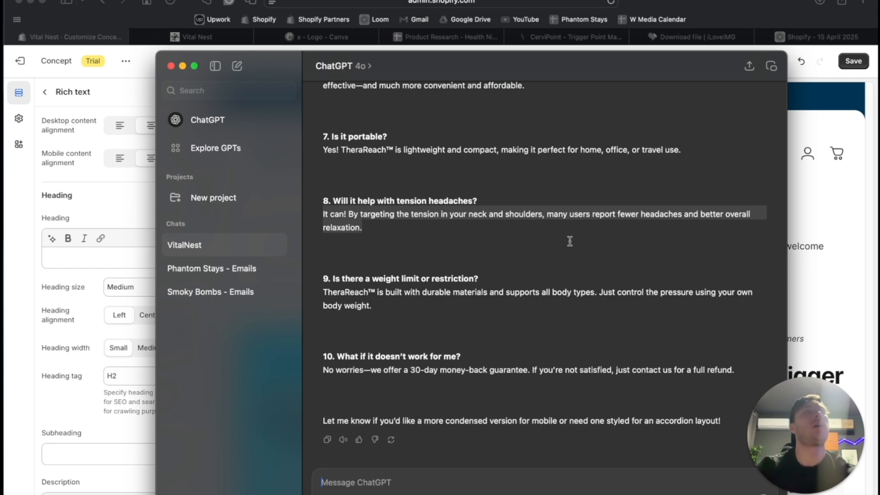
pyautogui.write('wri')
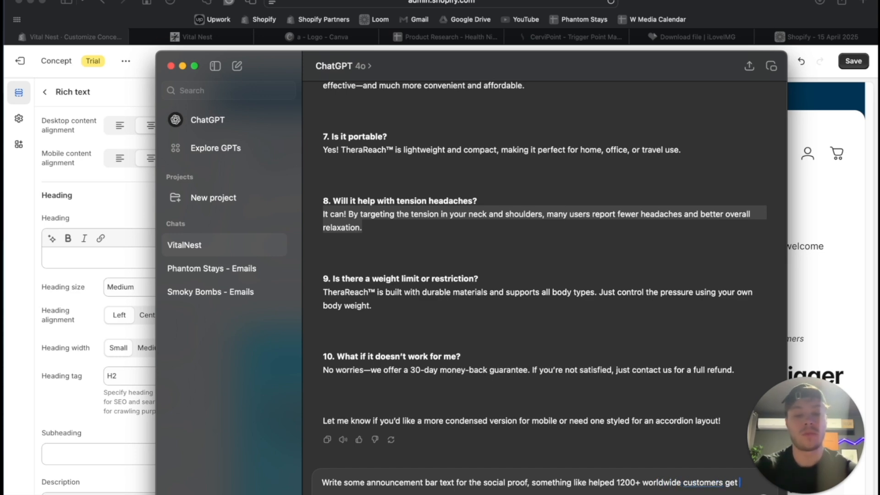
pyautogui.write('neck pain')
pyautogui.press('Return')
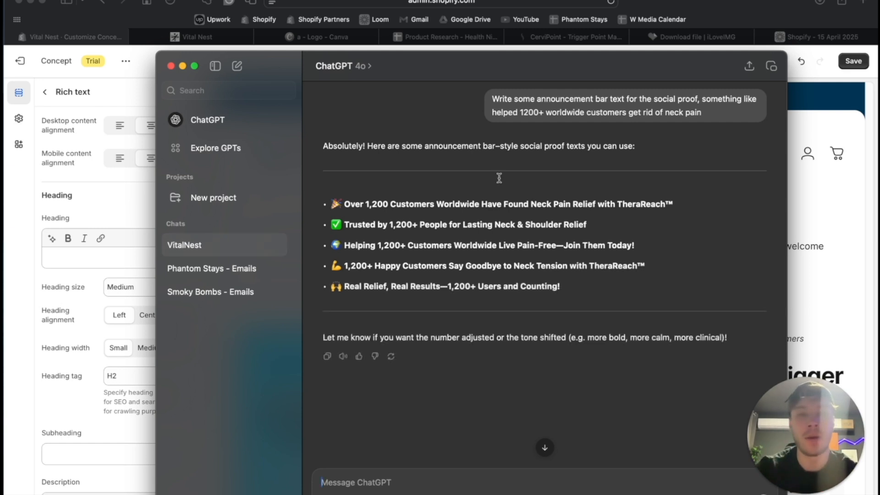
pyautogui.moveTo(342, 203); pyautogui.dragTo(676, 200)
pyautogui.press('super+c')
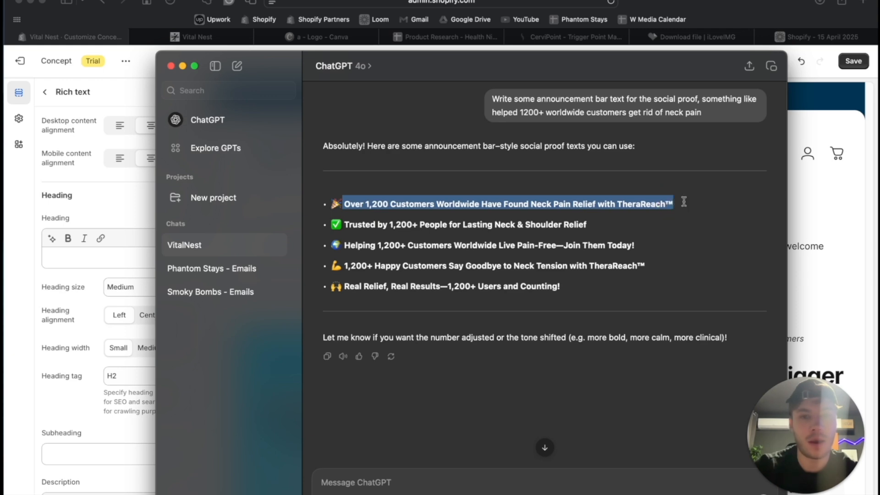
pyautogui.click(820, 200)
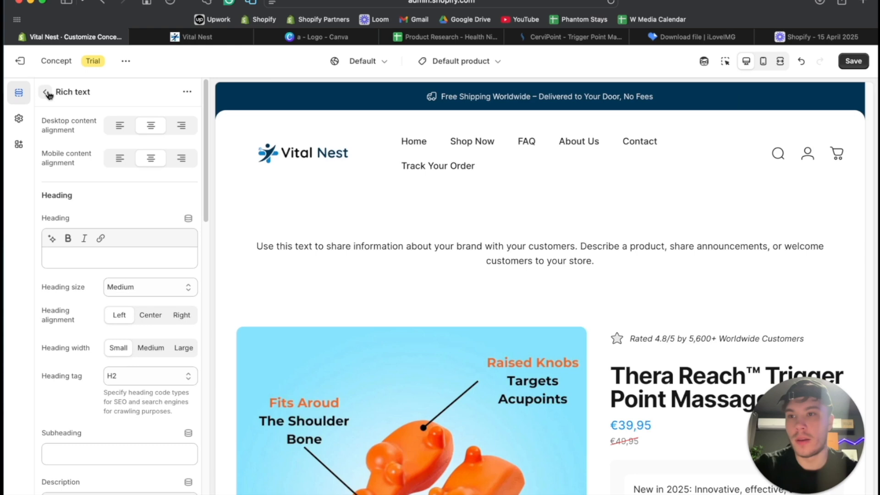
pyautogui.click(82, 258)
pyautogui.press('super+v')
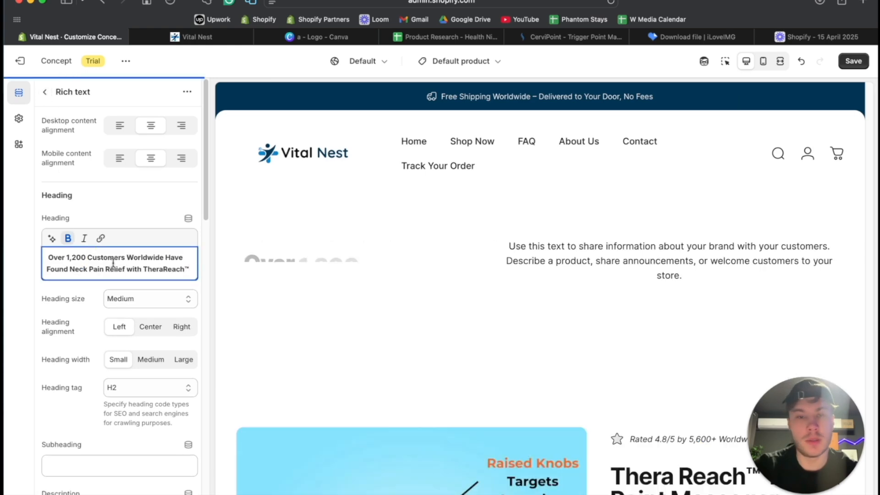
pyautogui.press('super+z')
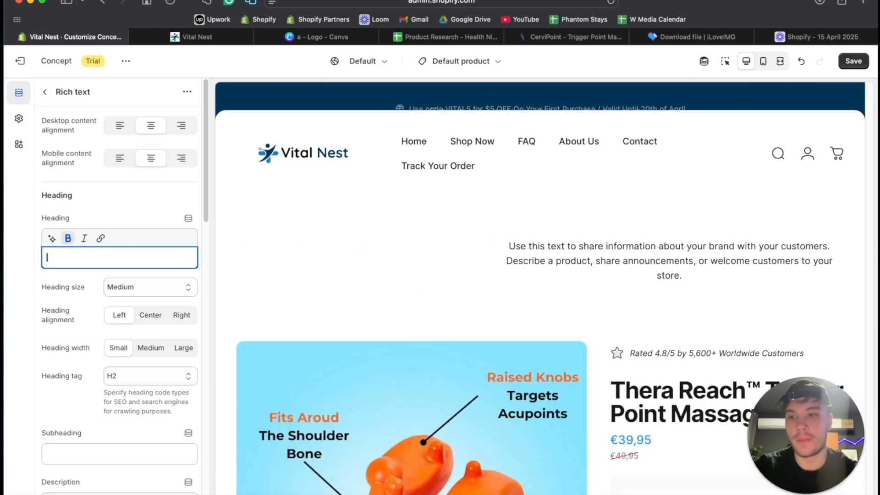
# - Replace the Rich text section's text block with the copied line "Over 1,200 Customers Worldwide Have Found Neck Pain Relief with TheraReach™"
pyautogui.click(46, 93)
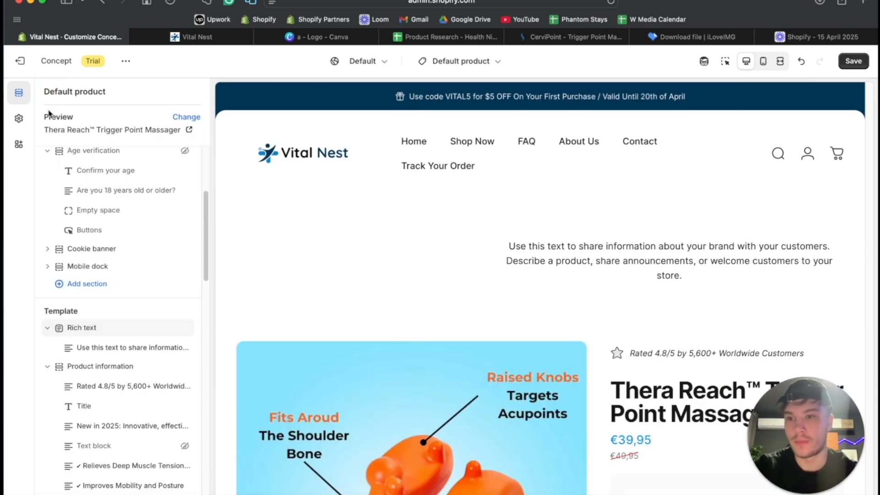
pyautogui.click(105, 351)
pyautogui.click(121, 181)
pyautogui.press('super+a')
pyautogui.press('super+v')
pyautogui.click(44, 92)
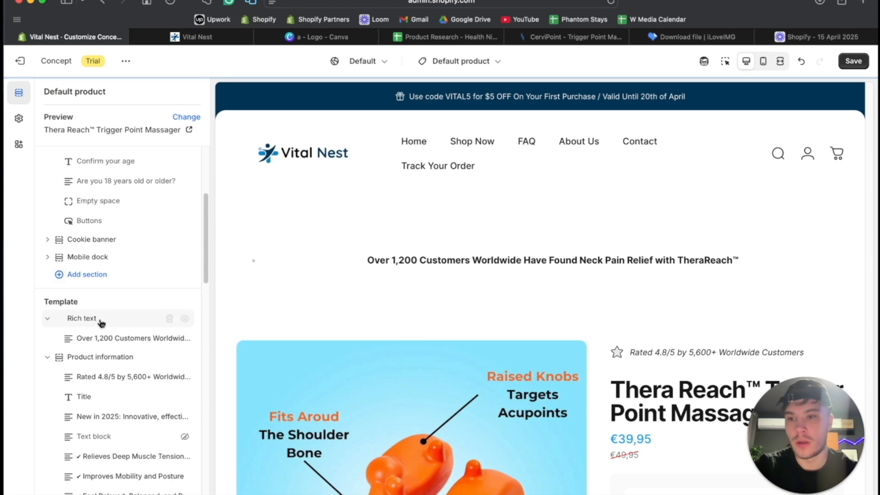
pyautogui.scroll(-10, 128, 325)
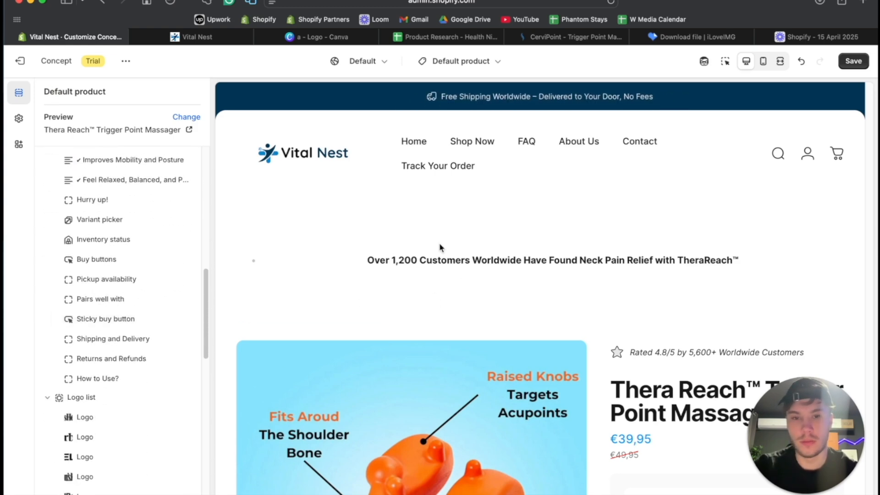
pyautogui.scroll(10, 180, 241)
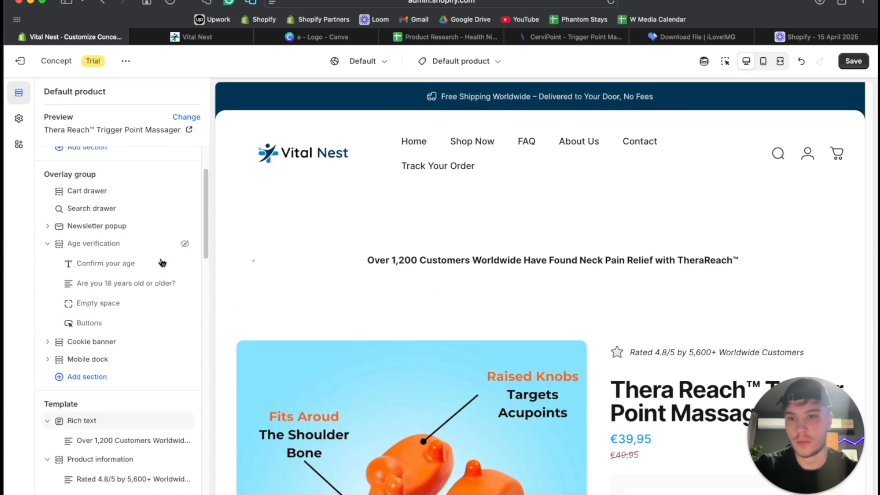
pyautogui.click(94, 426)
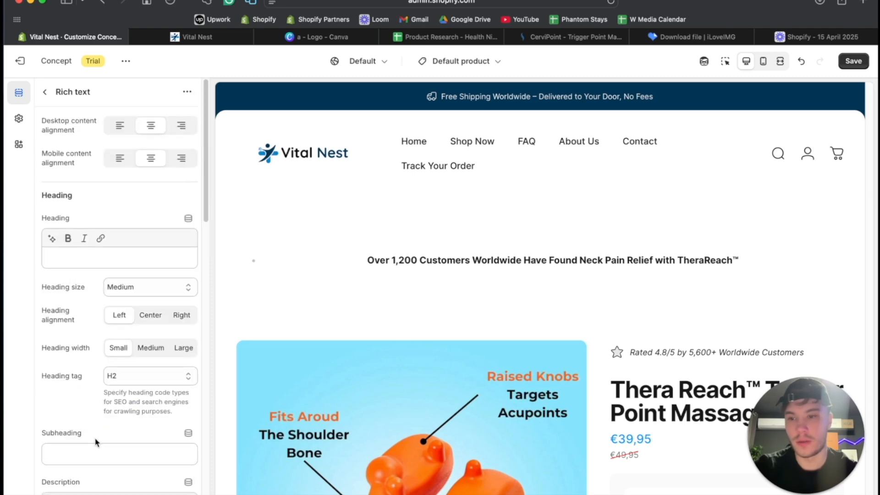
pyautogui.click(45, 91)
# - Remove the bold formatting, the bullet and the empty line from the "Over 1,200 Customers" text block
pyautogui.click(97, 353)
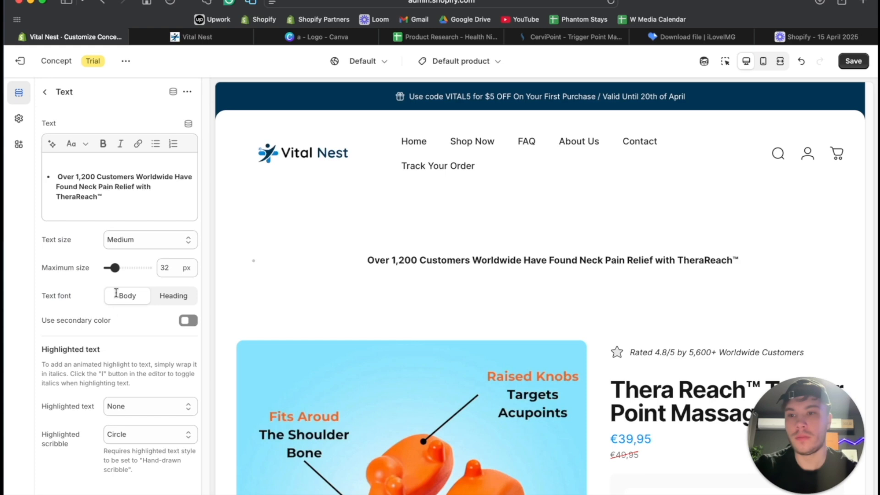
pyautogui.click(128, 201)
pyautogui.press('super+a')
pyautogui.click(103, 146)
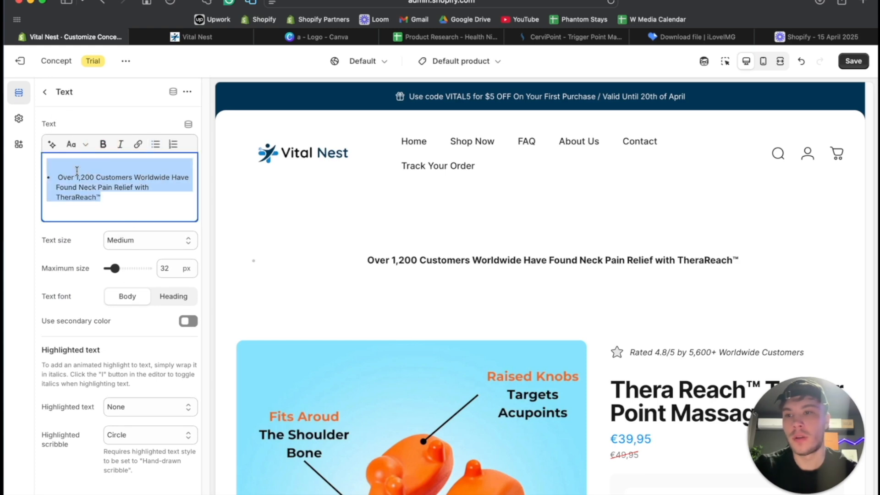
pyautogui.click(76, 170)
pyautogui.press('BackSpace')
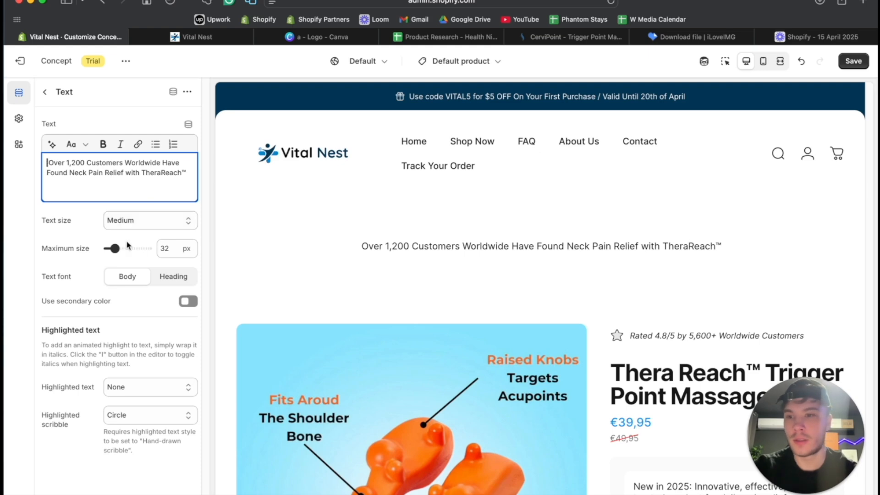
pyautogui.click(46, 92)
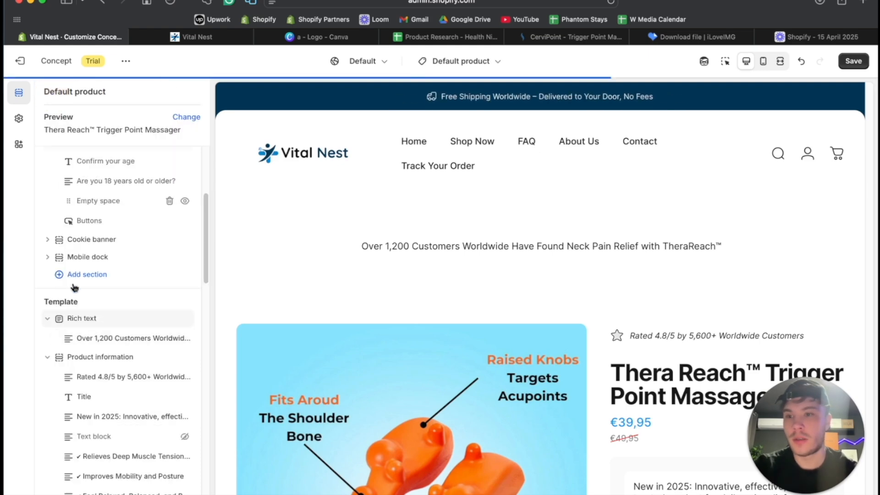
# - Set the top and bottom padding of the Rich text section above Product information to 0 px
pyautogui.click(87, 322)
pyautogui.scroll(-2, 114, 320)
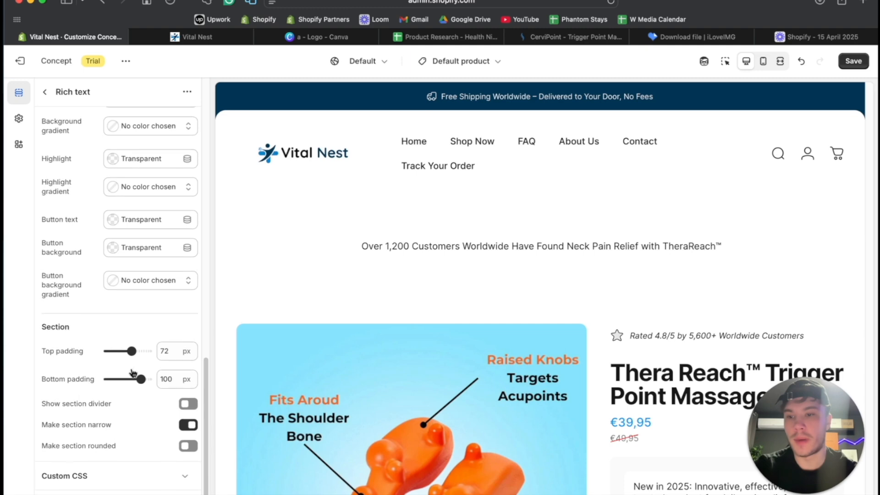
pyautogui.moveTo(113, 360); pyautogui.dragTo(58, 351)
pyautogui.moveTo(138, 381); pyautogui.dragTo(36, 381)
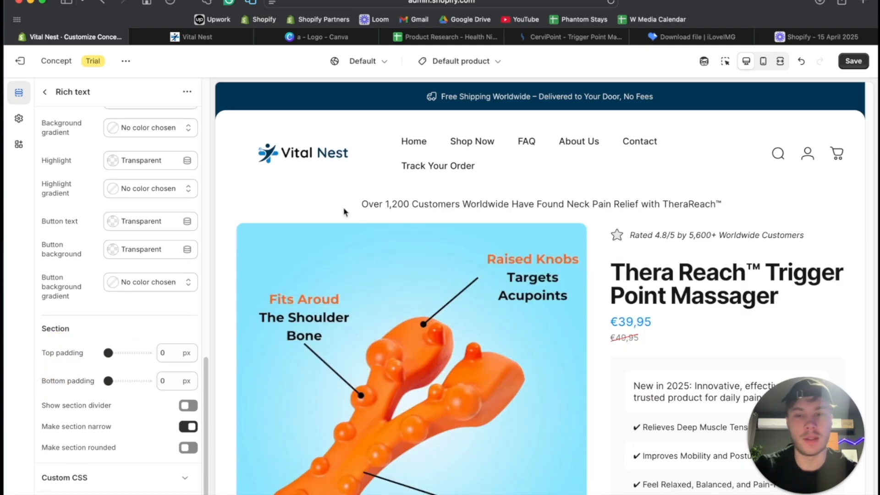
# - Give the Rich text section a #003554 background with #FFFFFF text and check the banner in the fullscreen preview
pyautogui.scroll(3, 119, 160)
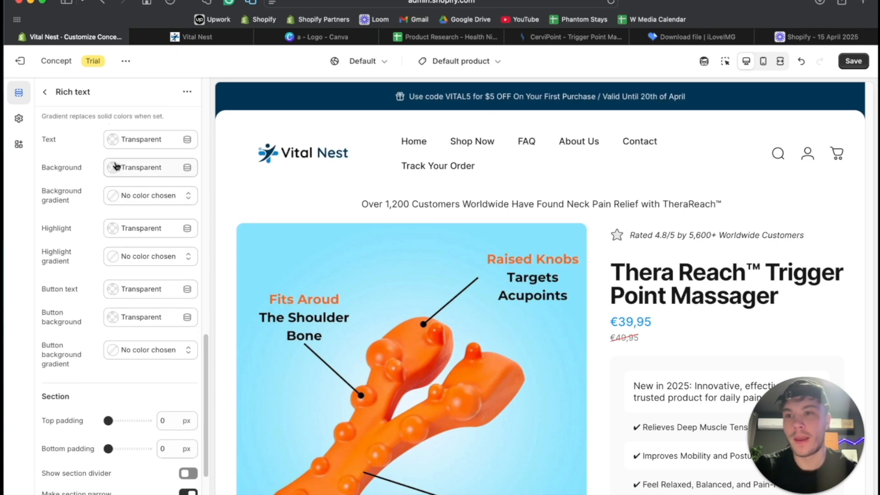
pyautogui.click(114, 168)
pyautogui.click(117, 333)
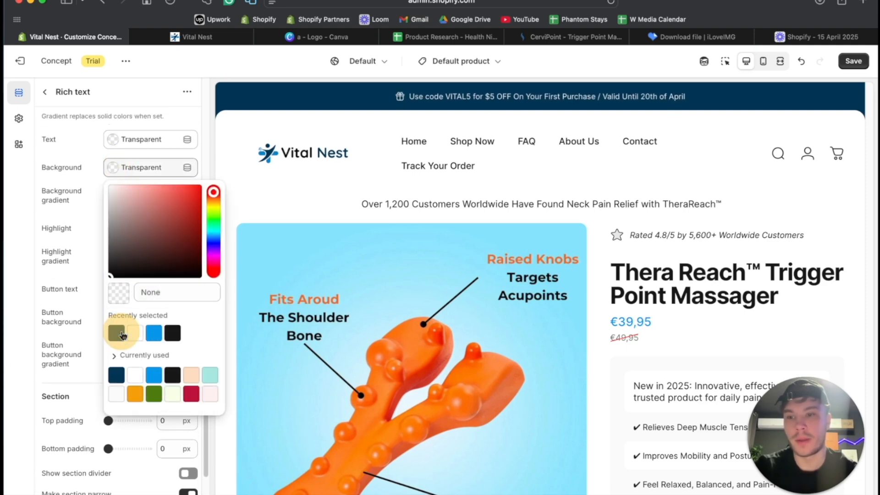
pyautogui.click(121, 140)
pyautogui.click(104, 158)
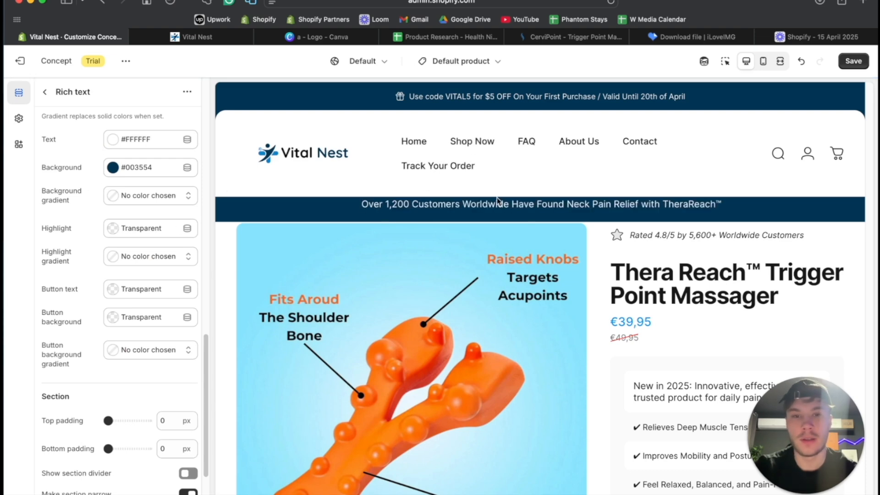
pyautogui.click(779, 61)
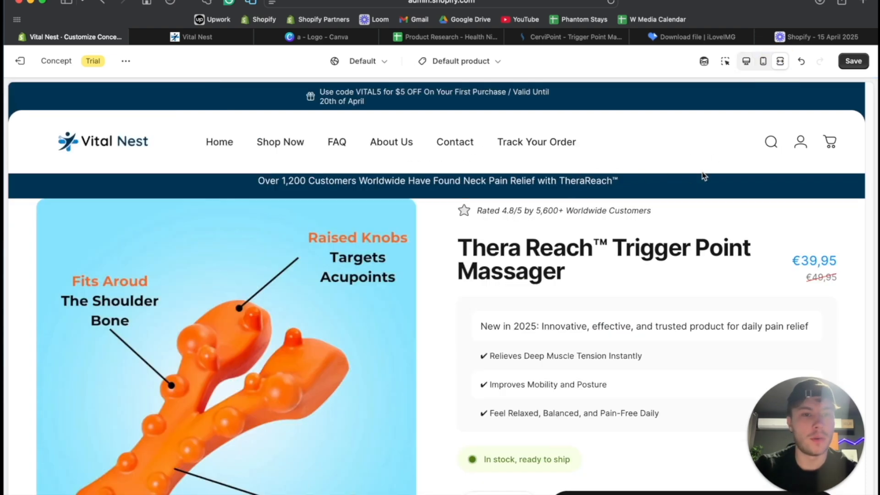
pyautogui.click(746, 61)
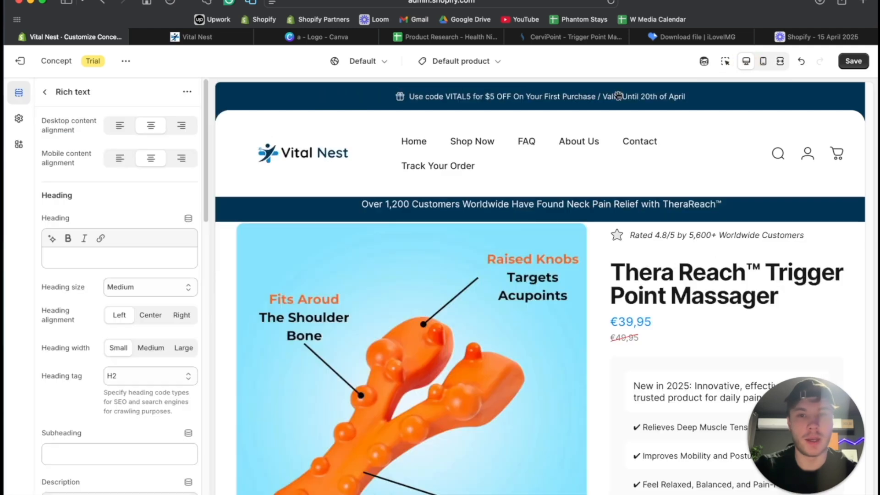
# - Set the Rich text banner's top padding to 12 px, try a value of 15 px, and inspect the text spacing up close
pyautogui.scroll(-15, 122, 266)
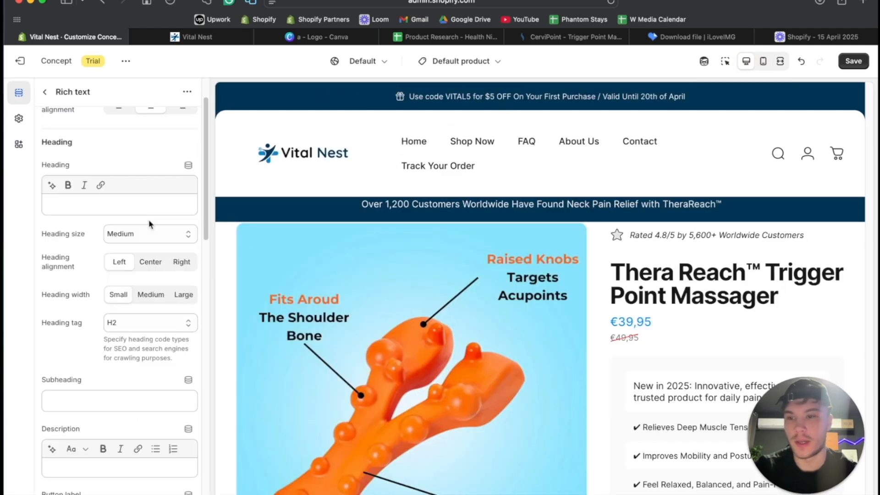
pyautogui.moveTo(108, 352); pyautogui.dragTo(112, 352)
pyautogui.doubleClick(166, 352)
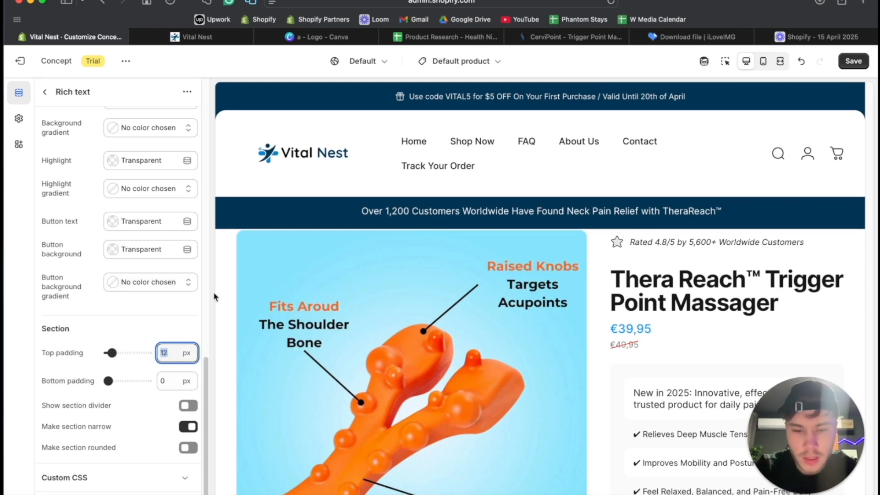
pyautogui.write('15')
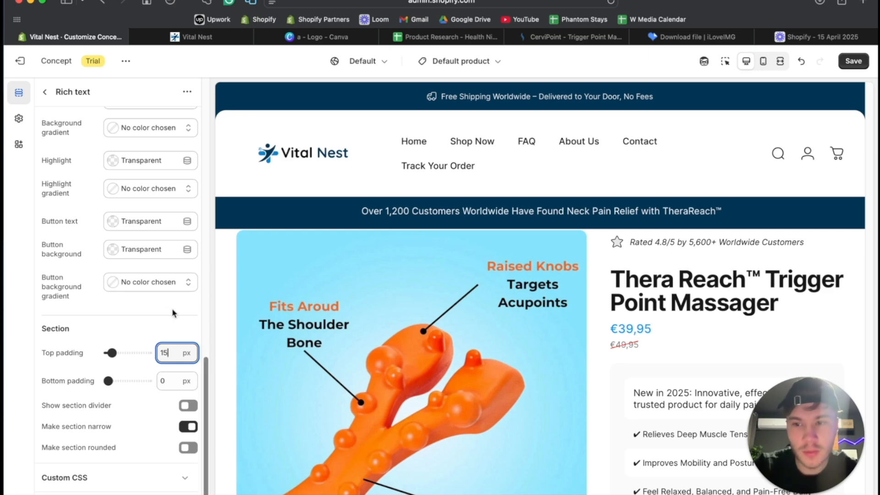
pyautogui.click(192, 304)
pyautogui.click(172, 348)
pyautogui.click(168, 331)
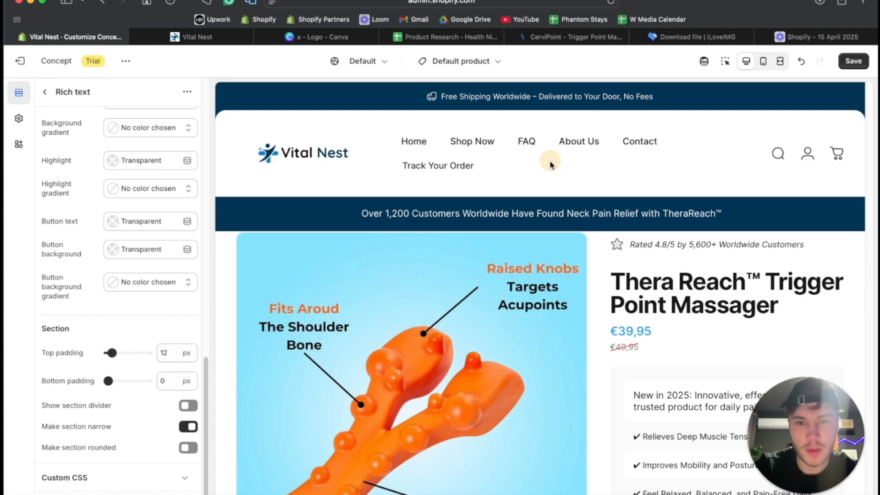
pyautogui.scroll(5, 536, 238)
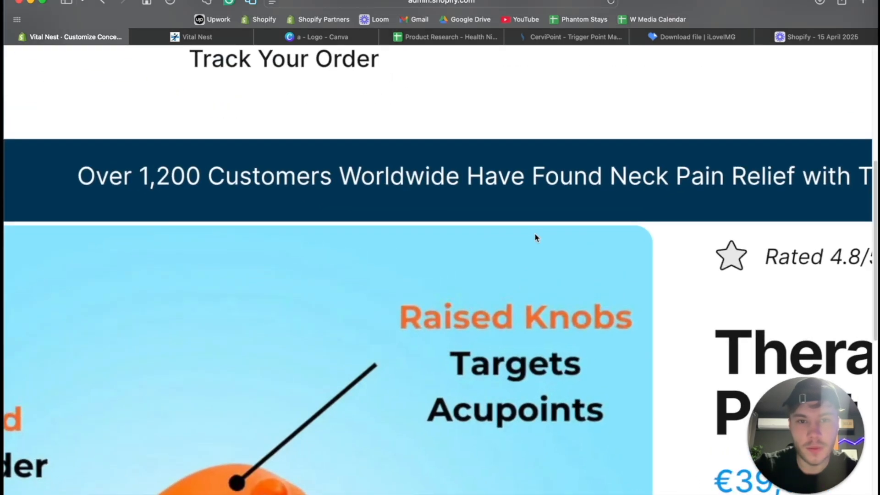
# - Try a top padding of 13 px for the Rich text banner, then return it to 12 px
pyautogui.scroll(-5, 536, 238)
pyautogui.click(165, 353)
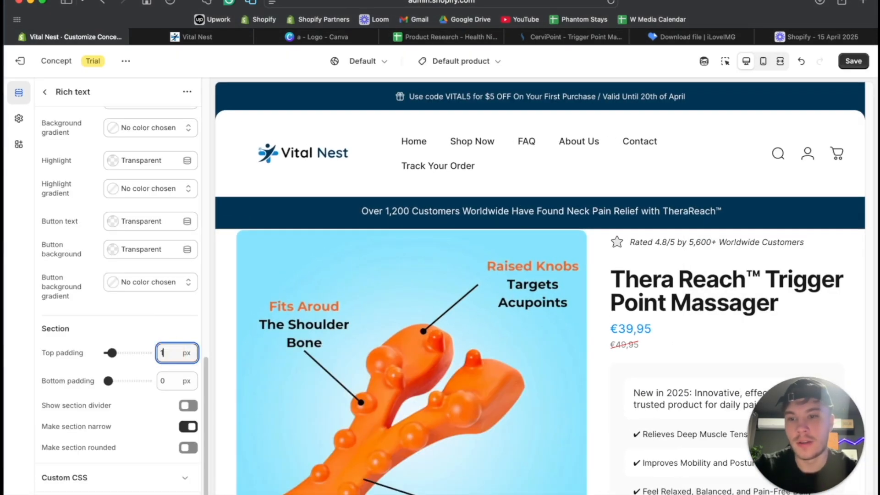
pyautogui.click(179, 320)
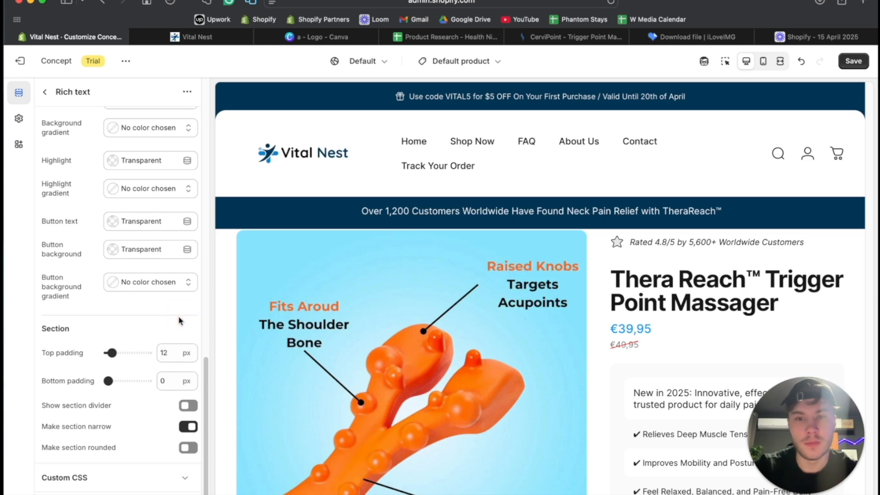
pyautogui.click(172, 352)
pyautogui.press('BackSpace')
pyautogui.press('BackSpace')
pyautogui.write('13')
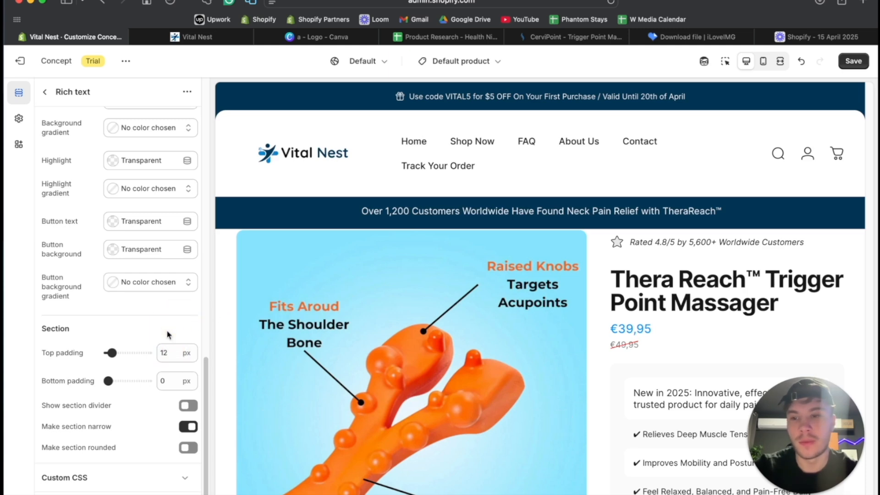
pyautogui.press('BackSpace')
pyautogui.write('2')
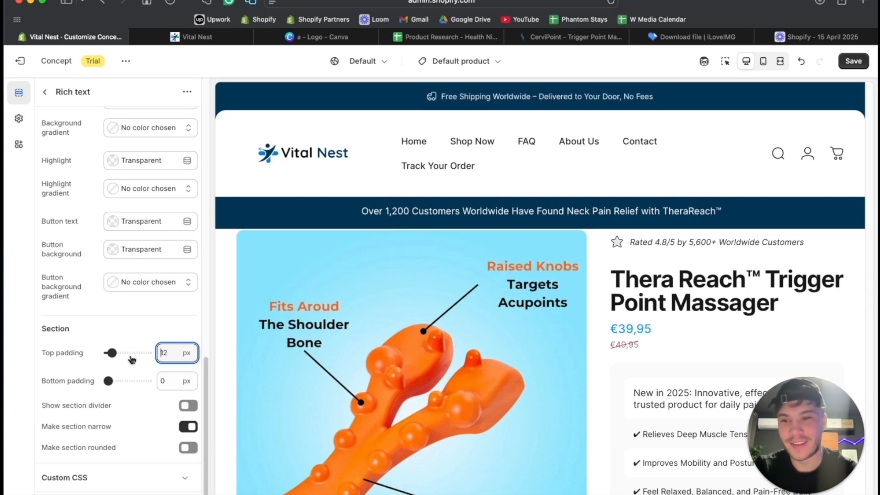
# - Try fine-tuning the Rich text banner's top padding around 12 px
pyautogui.click(112, 352)
pyautogui.moveTo(113, 351); pyautogui.dragTo(111, 353)
pyautogui.click(151, 329)
pyautogui.click(168, 358)
pyautogui.press('BackSpace')
pyautogui.write('0')
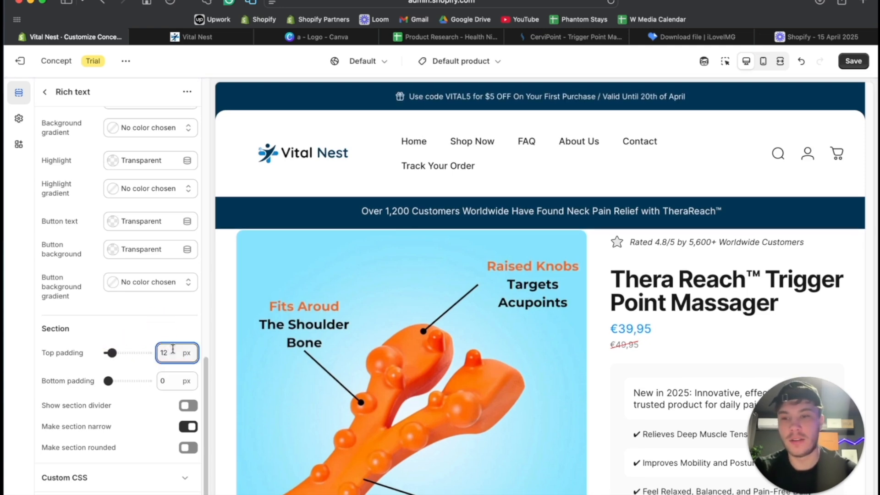
# - Set the Rich text banner's top padding to 16 px
pyautogui.click(160, 317)
pyautogui.doubleClick(163, 352)
pyautogui.write('1')
pyautogui.write('6')
pyautogui.click(172, 317)
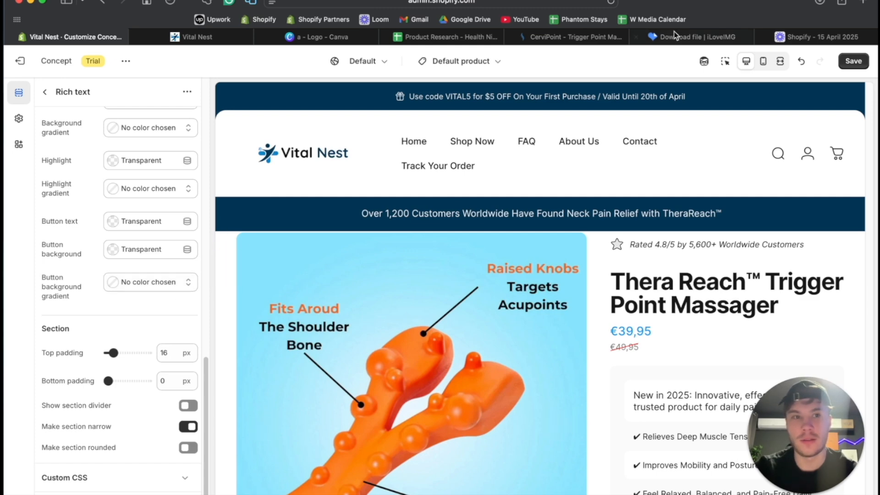
# - Turn on the preview inspector, select the Product information section, save the theme changes and reload the editor
pyautogui.click(725, 61)
pyautogui.click(225, 315)
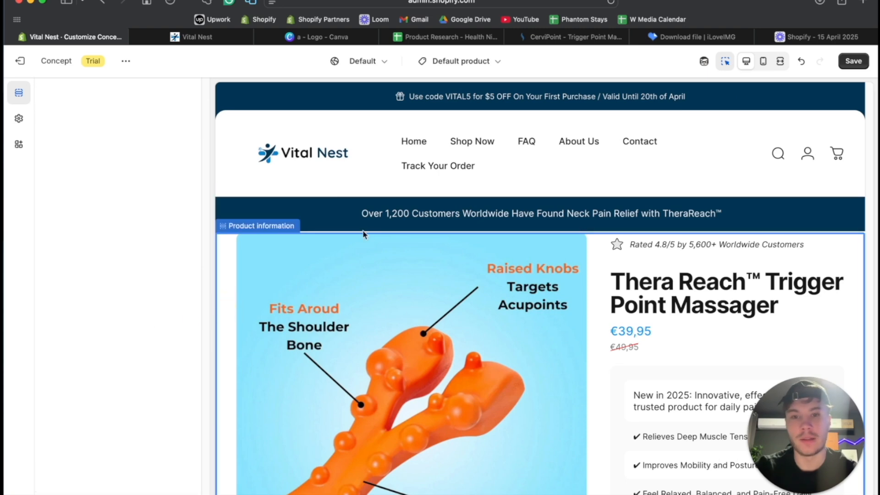
pyautogui.press('super+s')
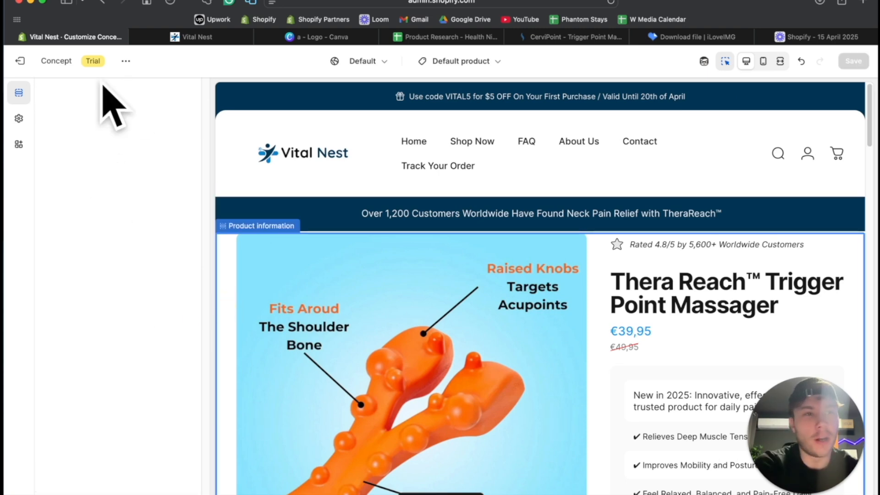
pyautogui.scroll(-20, 464, 253)
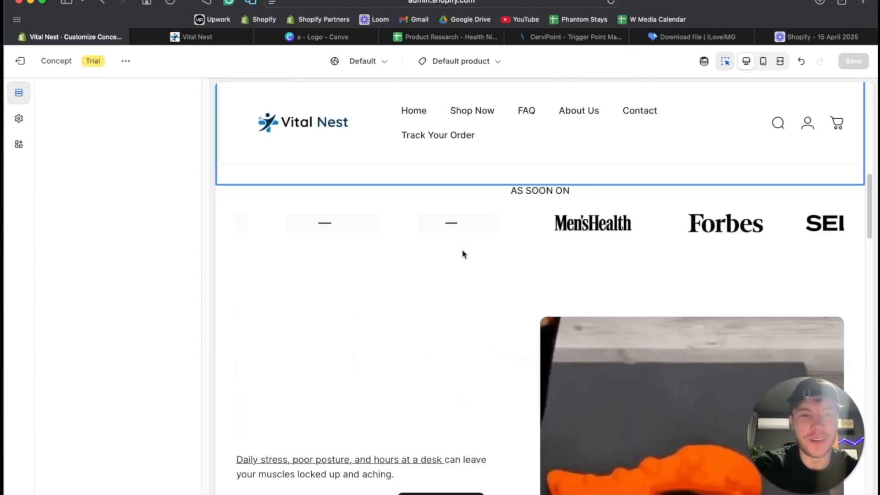
pyautogui.scroll(20, 464, 255)
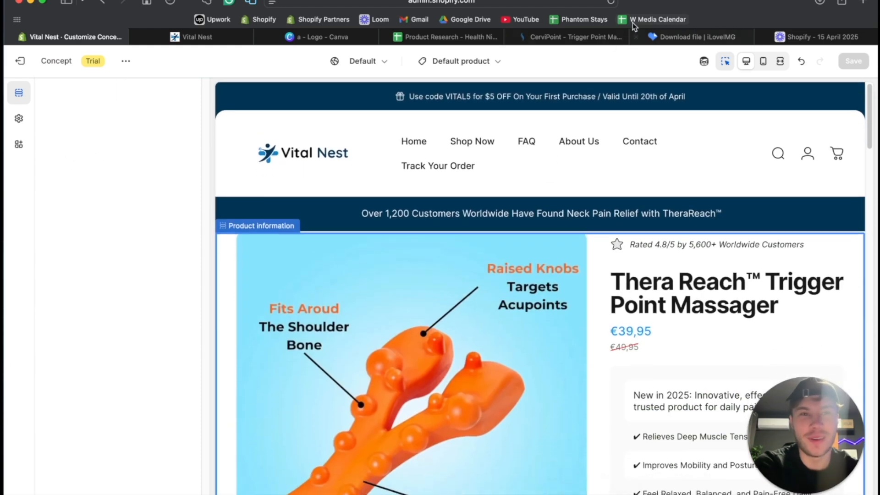
pyautogui.click(611, 2)
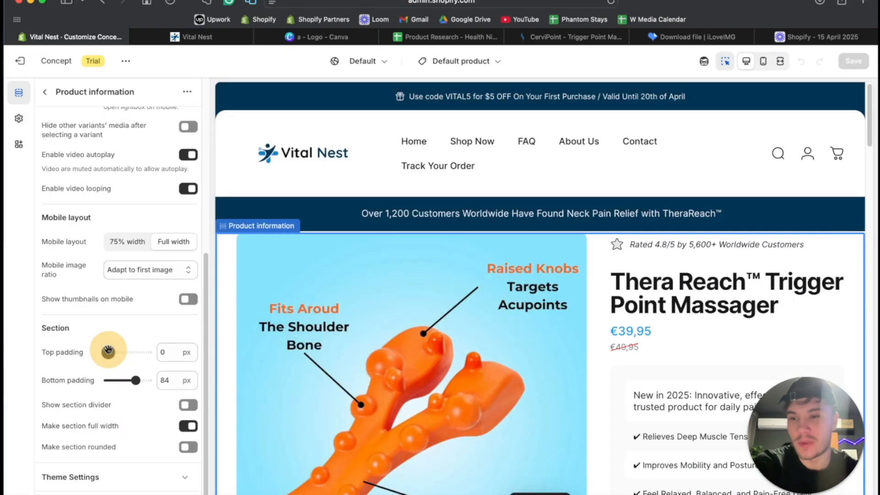
# - Increase the Product information section's top padding and check the spacing below the banner in the fullscreen preview
pyautogui.moveTo(108, 350); pyautogui.dragTo(114, 351)
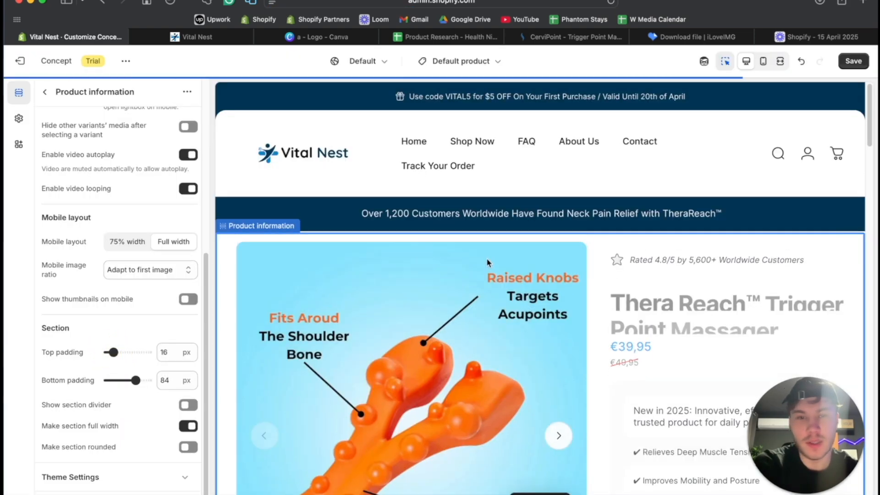
pyautogui.moveTo(114, 353); pyautogui.dragTo(123, 352)
pyautogui.click(782, 63)
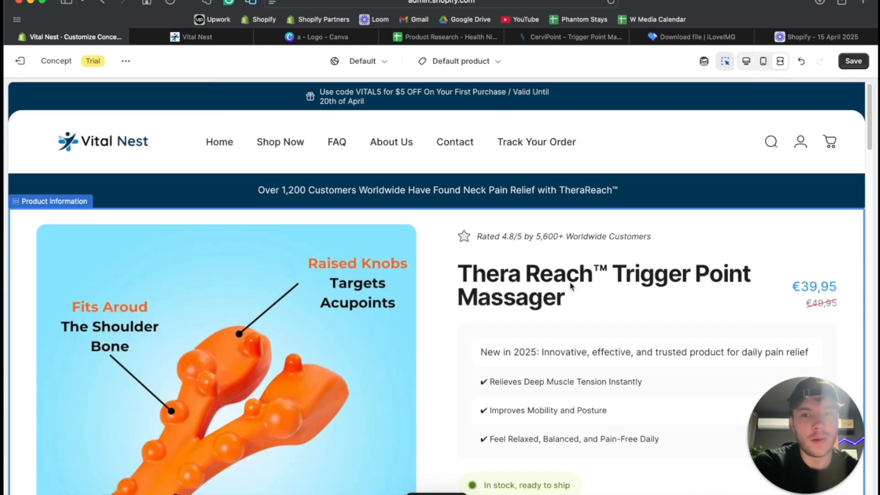
pyautogui.scroll(-5, 572, 287)
pyautogui.scroll(5, 571, 287)
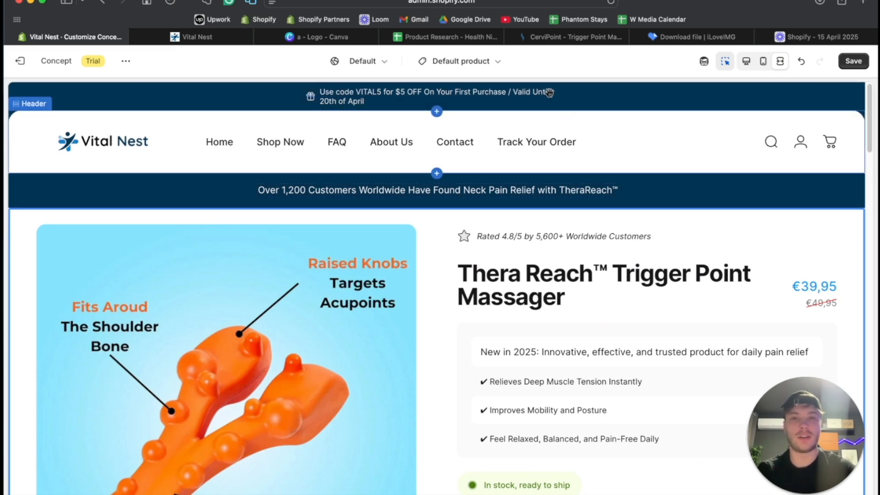
# - Review the settings of the "Use code VITAL5" announcement for a way to keep its text on one line
pyautogui.click(528, 97)
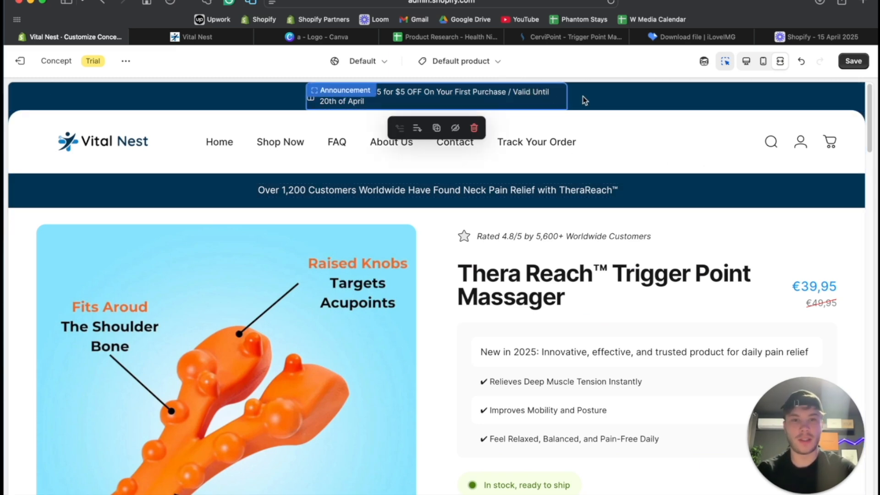
pyautogui.click(746, 61)
pyautogui.scroll(-2, 142, 284)
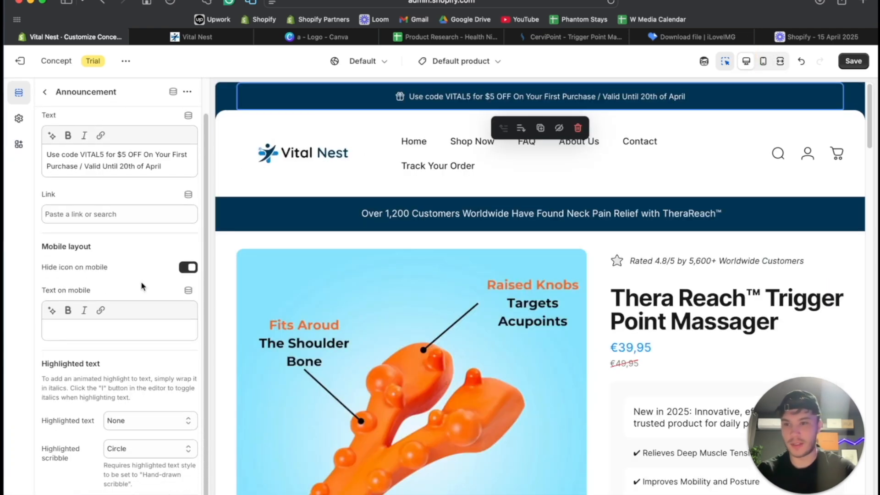
pyautogui.scroll(2, 124, 305)
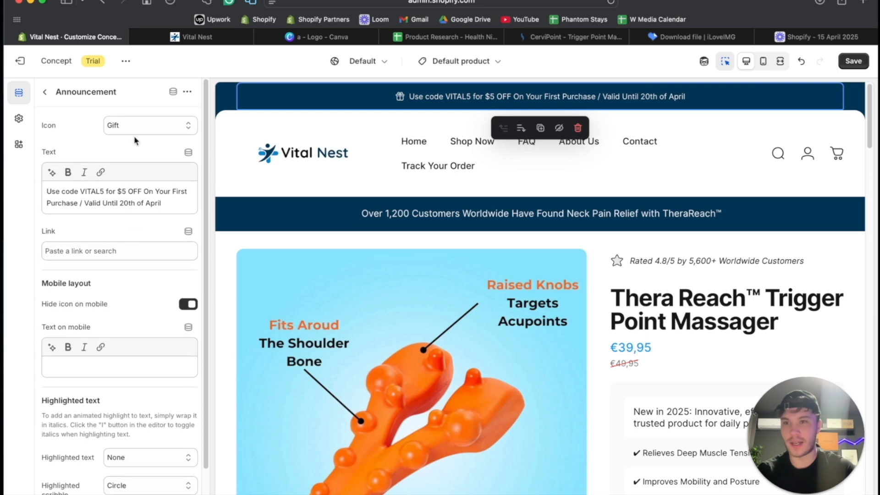
# - Turn off the rounded section option for the Announcement bar
pyautogui.click(45, 93)
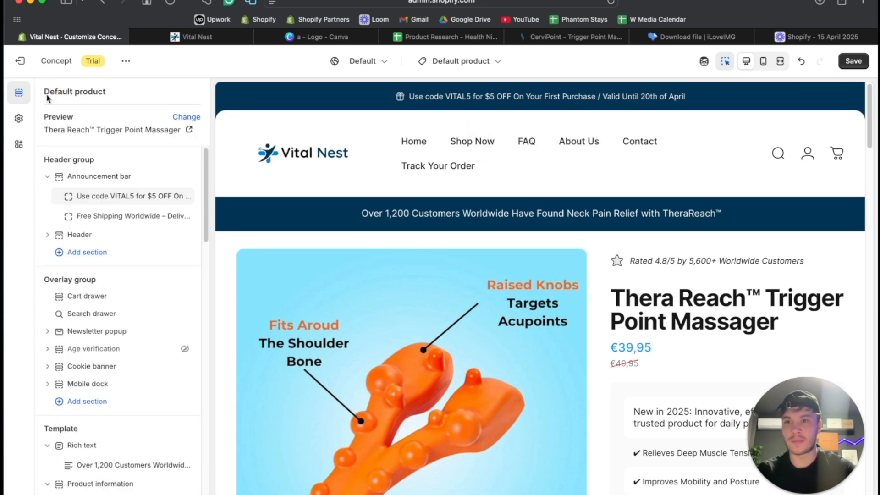
pyautogui.click(97, 179)
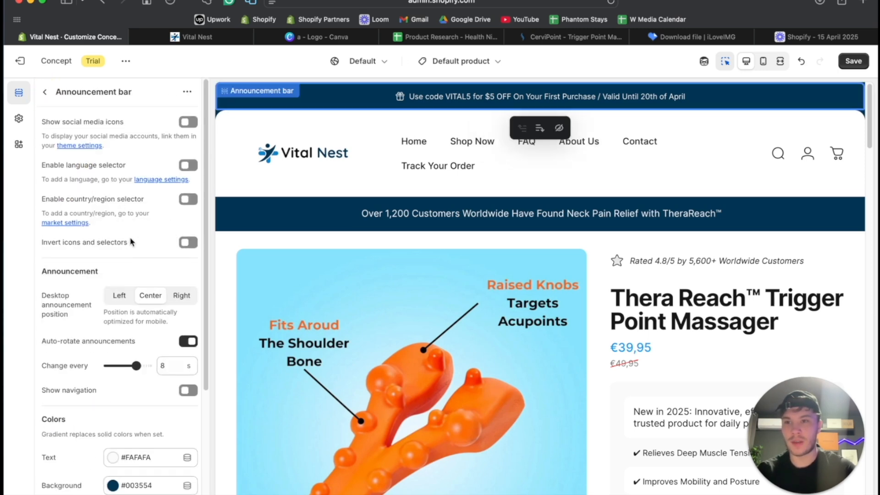
pyautogui.scroll(-4, 131, 237)
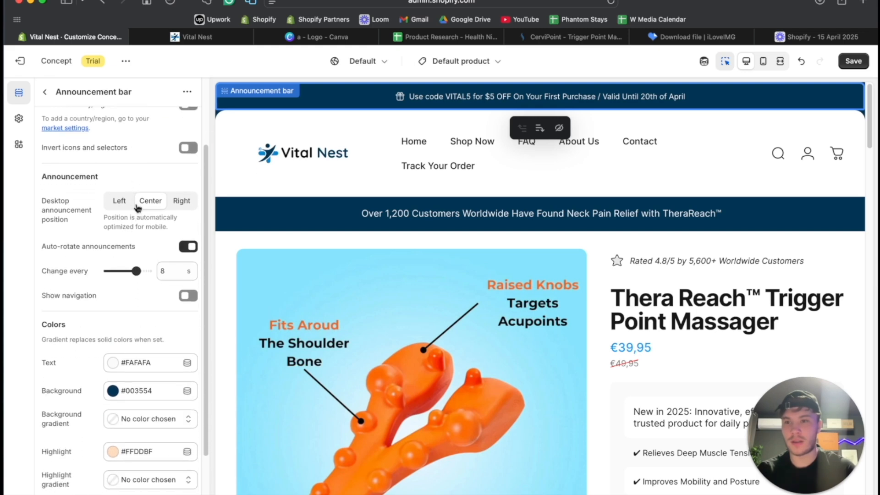
pyautogui.scroll(-4, 116, 320)
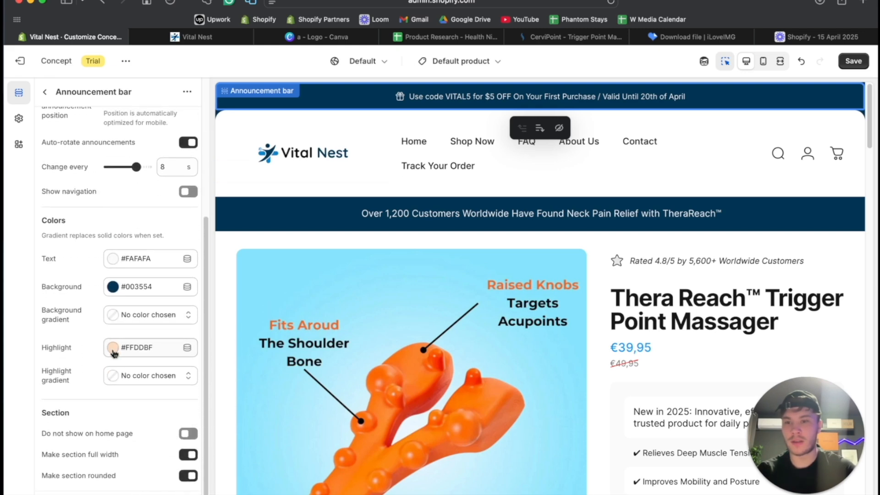
pyautogui.click(188, 475)
# - Try the Announcement bar without full width, check it in the fullscreen preview, and restore the full-width option
pyautogui.click(189, 455)
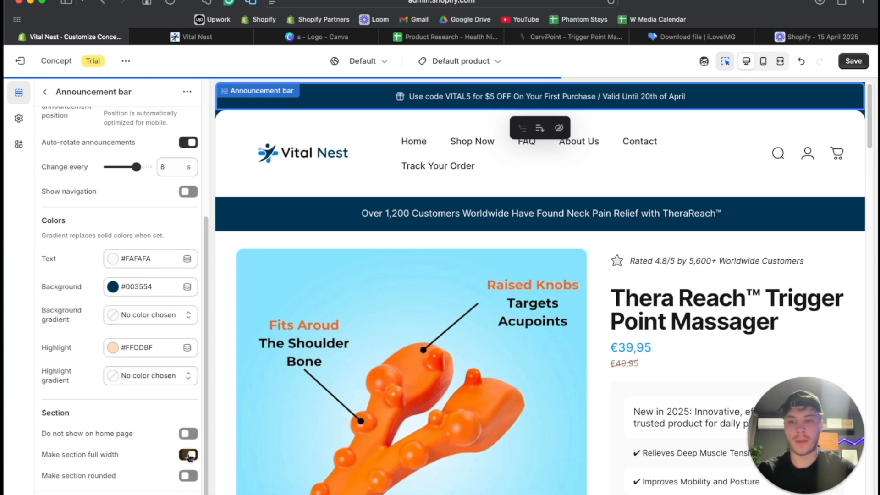
pyautogui.click(779, 61)
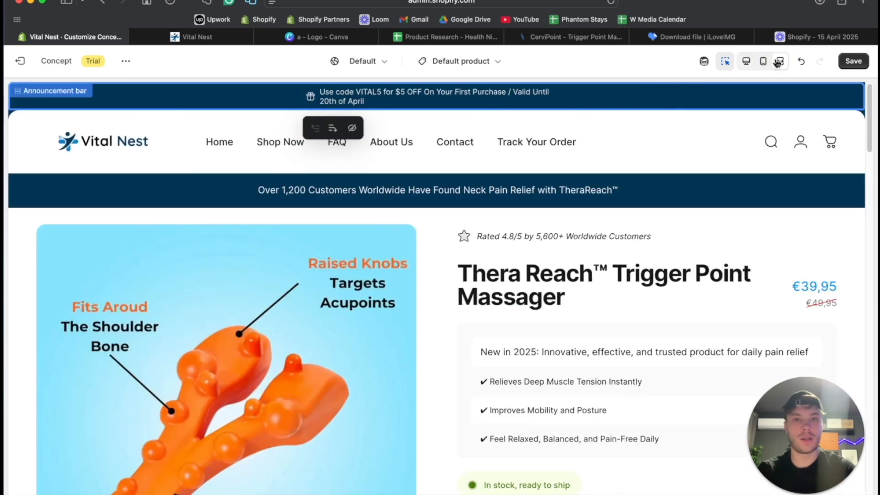
pyautogui.click(745, 61)
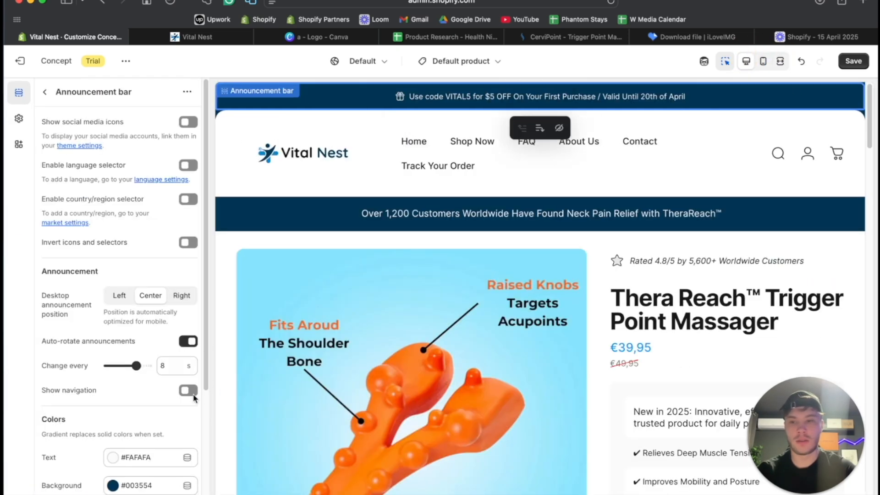
pyautogui.scroll(-5, 188, 403)
pyautogui.click(187, 455)
pyautogui.scroll(5, 188, 412)
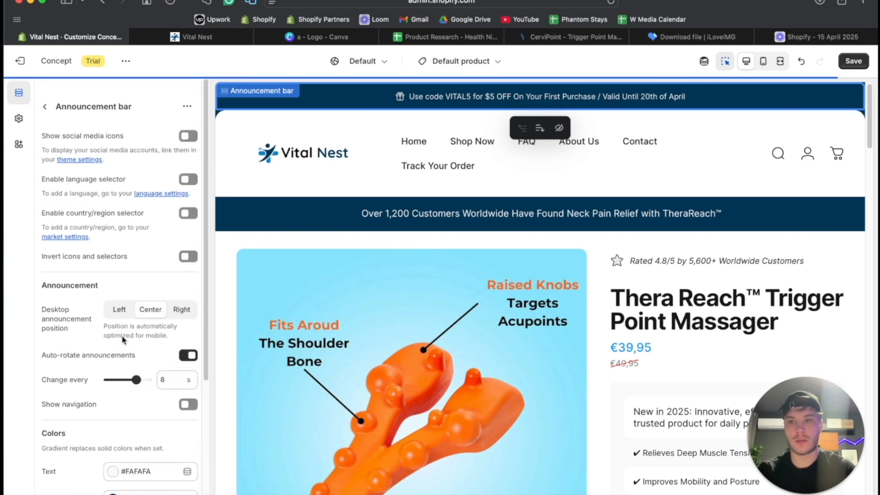
pyautogui.click(780, 61)
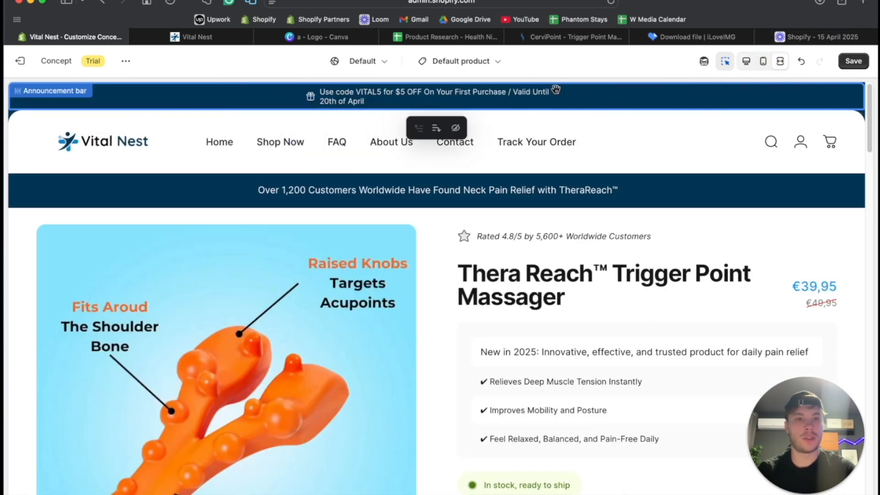
pyautogui.click(746, 63)
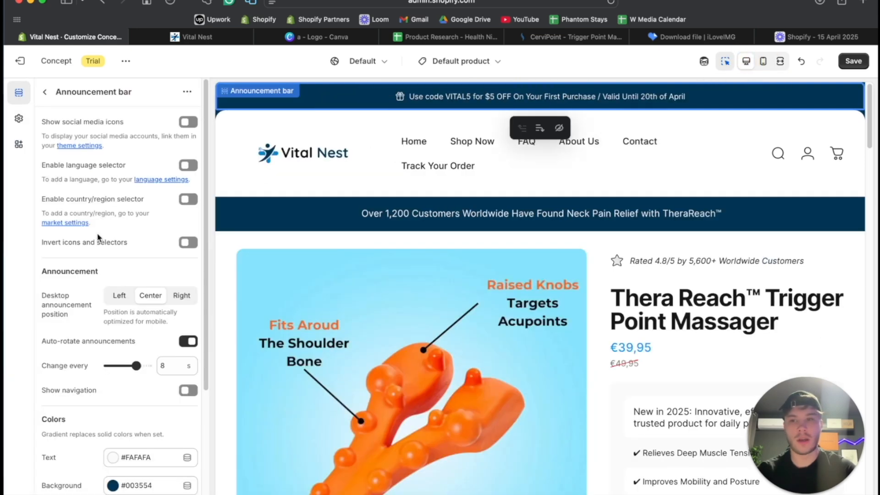
# - Shorten the first announcement to "Use code VITAL5 for $5 OFF On Your First Purchase" and check it in the fullscreen preview
pyautogui.click(46, 93)
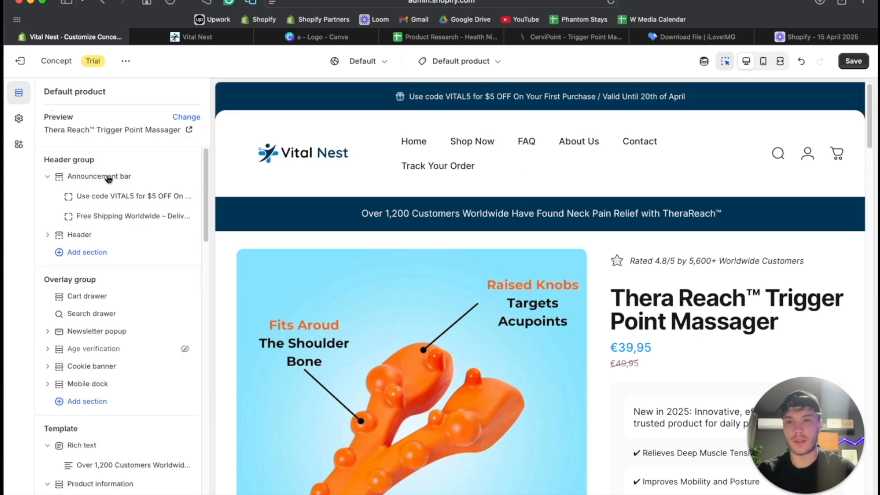
pyautogui.click(114, 200)
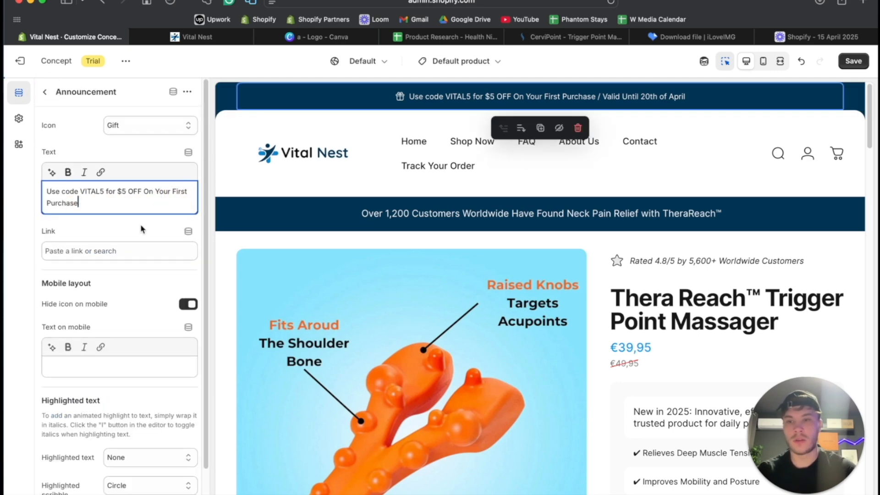
pyautogui.click(780, 61)
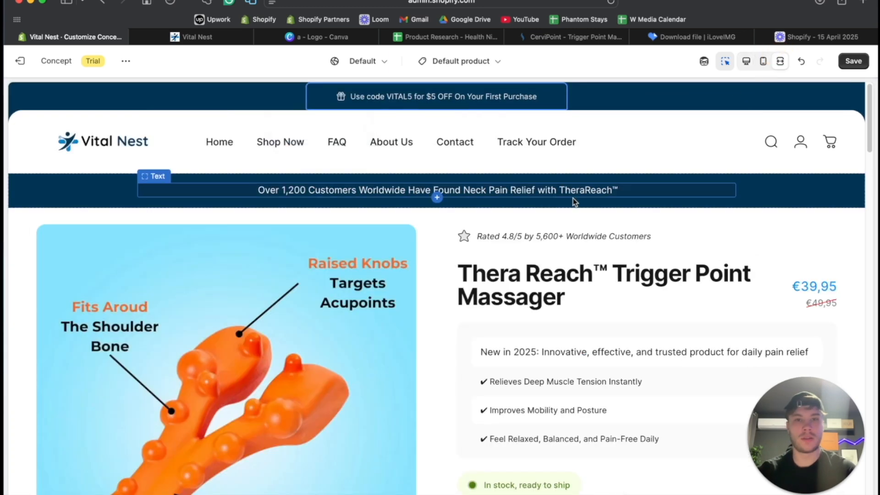
pyautogui.scroll(-3, 573, 197)
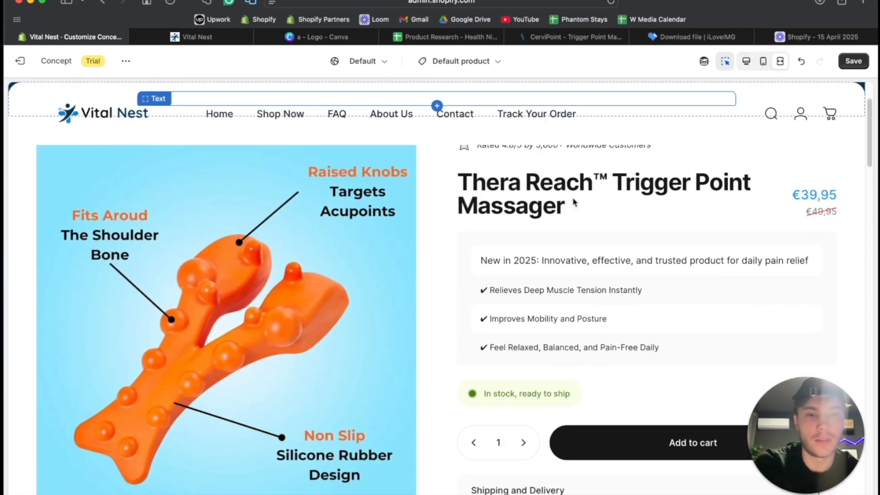
pyautogui.scroll(3, 560, 198)
# - Make the "Over 1,200 Customers Worldwide" banner text bold and check the product page in the fullscreen preview
pyautogui.click(556, 195)
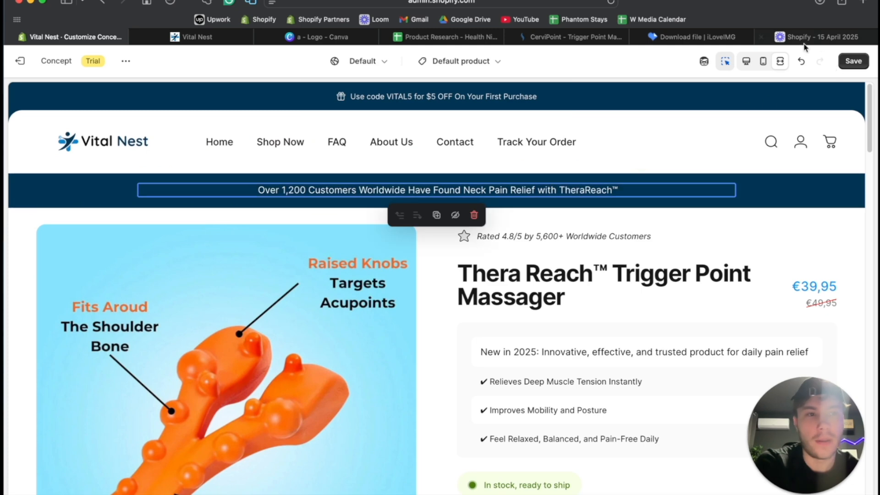
pyautogui.click(755, 62)
pyautogui.click(114, 191)
pyautogui.press('super+a')
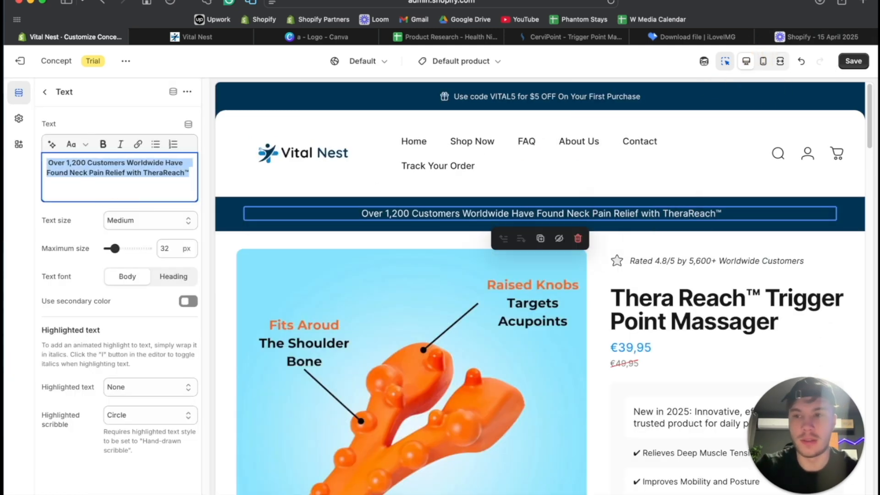
pyautogui.click(83, 220)
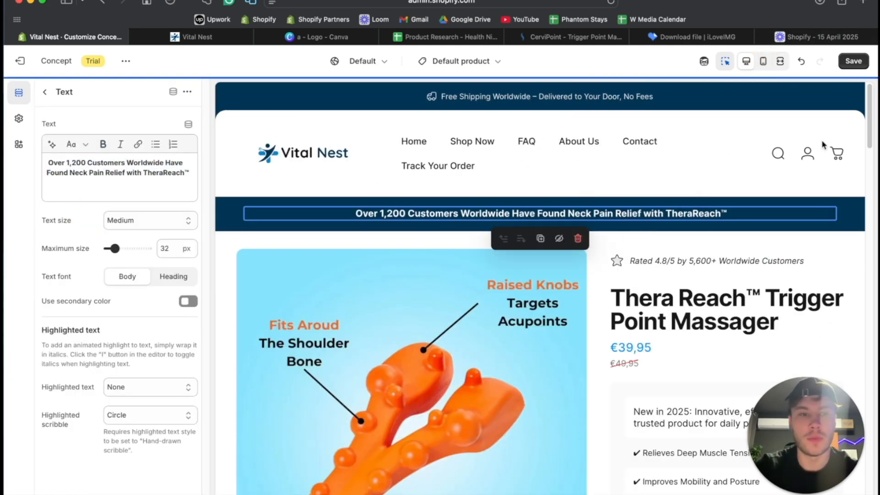
pyautogui.click(771, 68)
pyautogui.scroll(-15, 640, 181)
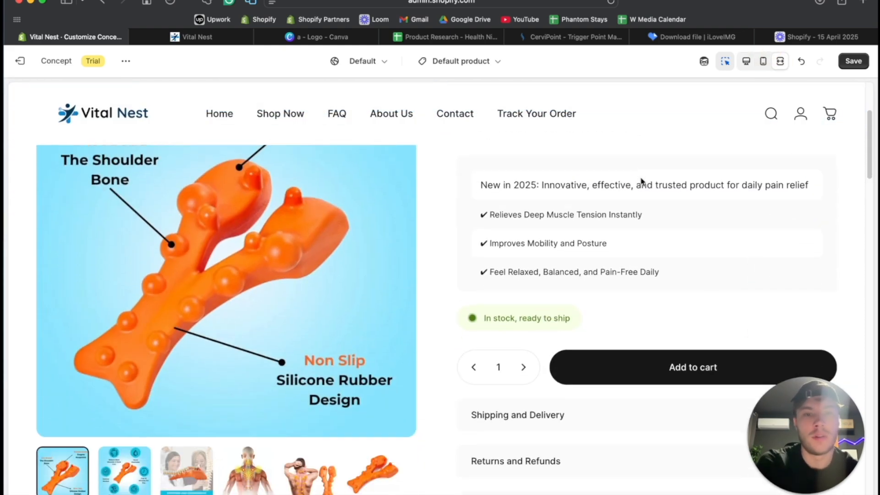
# - Review the product page in the fullscreen preview, from the announcement bar down to the dark blue testimonial banner
pyautogui.scroll(-15, 640, 182)
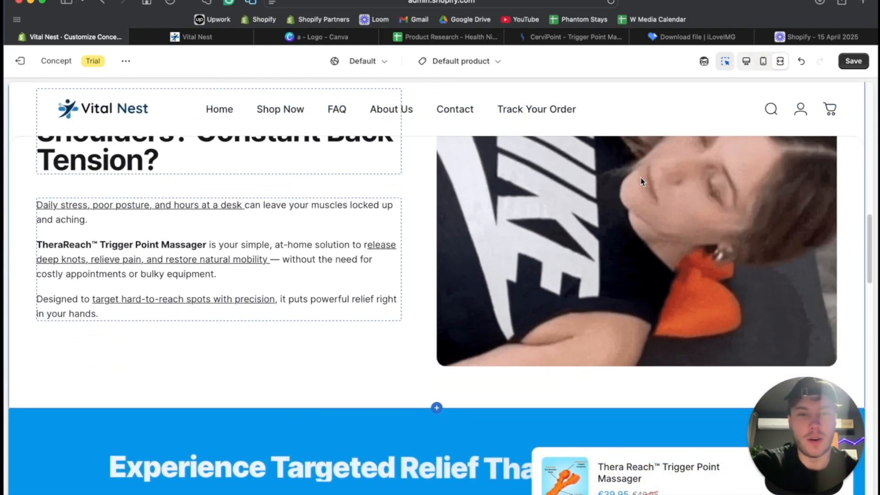
pyautogui.scroll(-15, 641, 181)
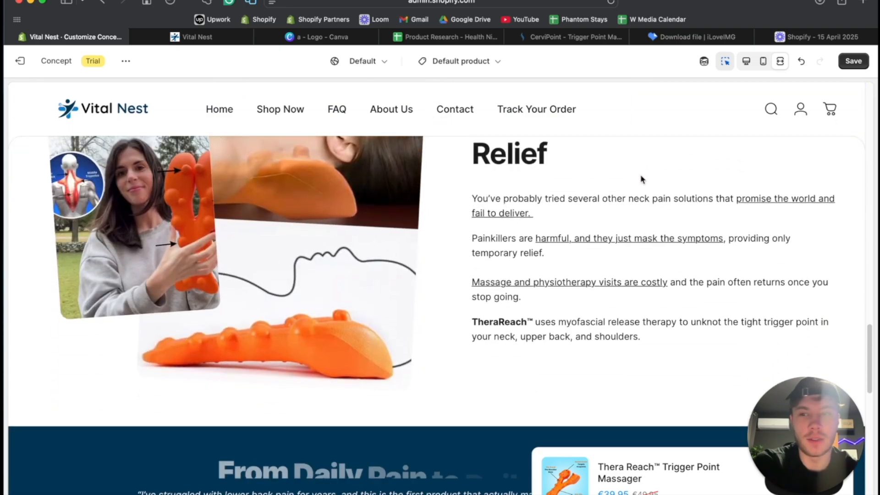
pyautogui.scroll(20, 640, 178)
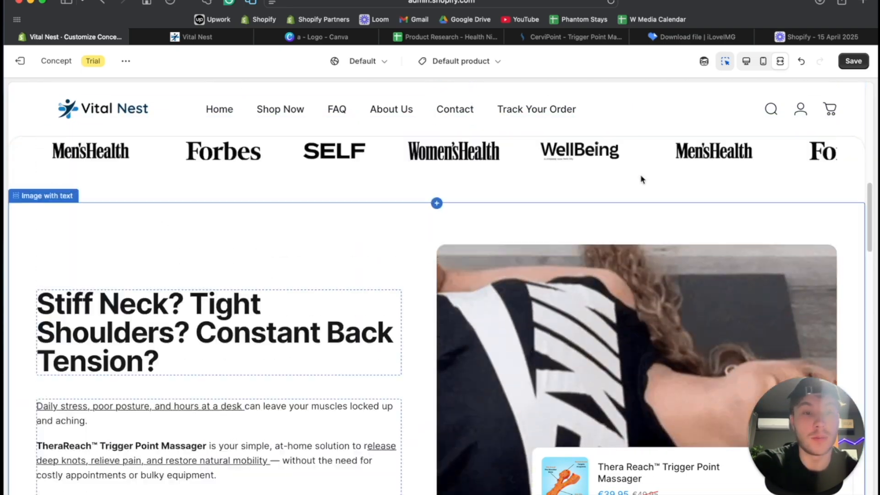
pyautogui.scroll(-5, 640, 179)
pyautogui.scroll(6, 638, 179)
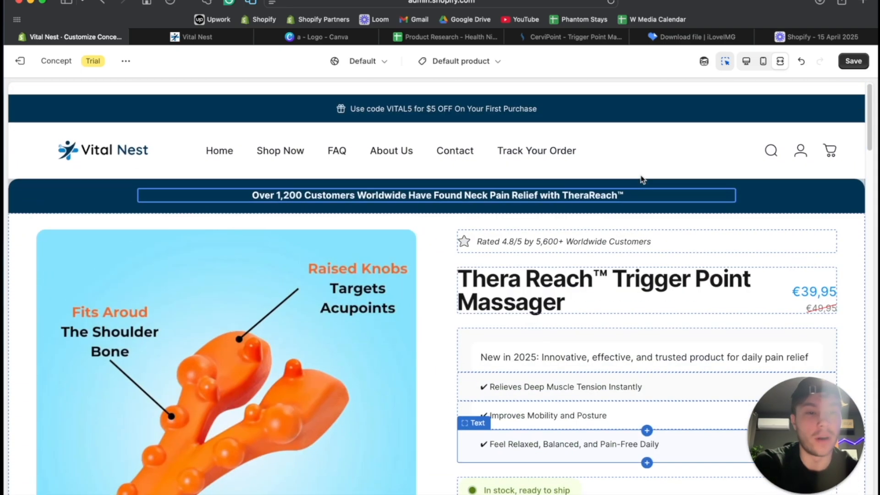
pyautogui.scroll(-5, 637, 229)
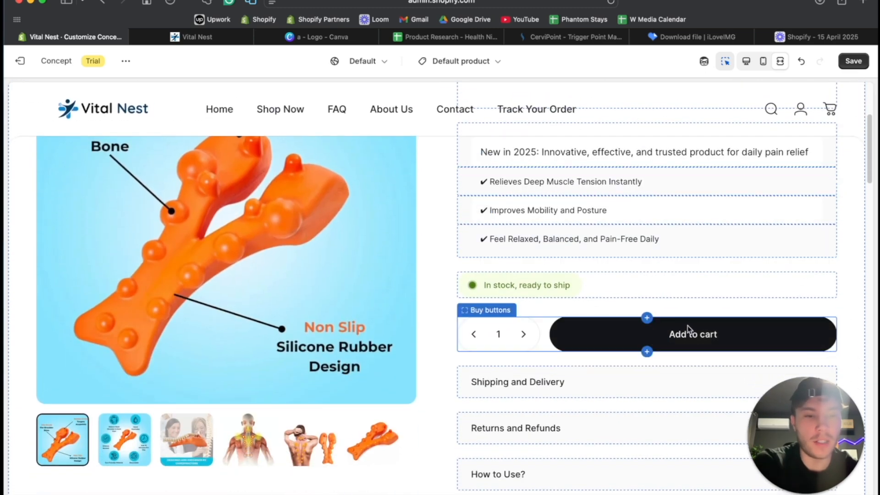
# - Return to the desktop view and set the theme's button background color to the blue #0696EB already in use
pyautogui.click(747, 61)
pyautogui.click(16, 119)
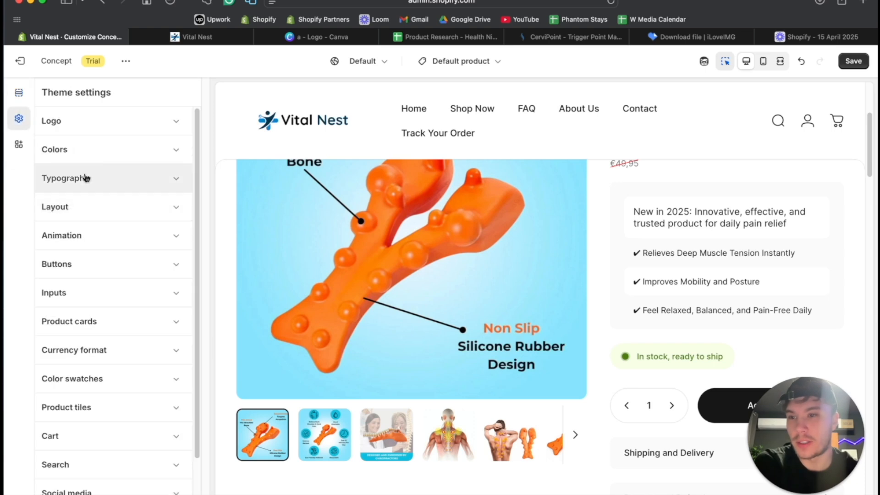
pyautogui.click(86, 159)
pyautogui.scroll(-8, 76, 314)
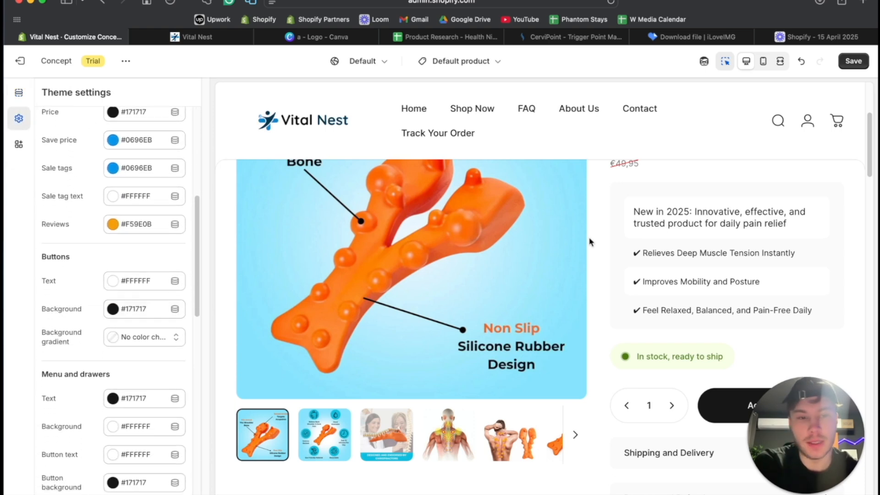
pyautogui.scroll(-3, 590, 242)
pyautogui.click(113, 309)
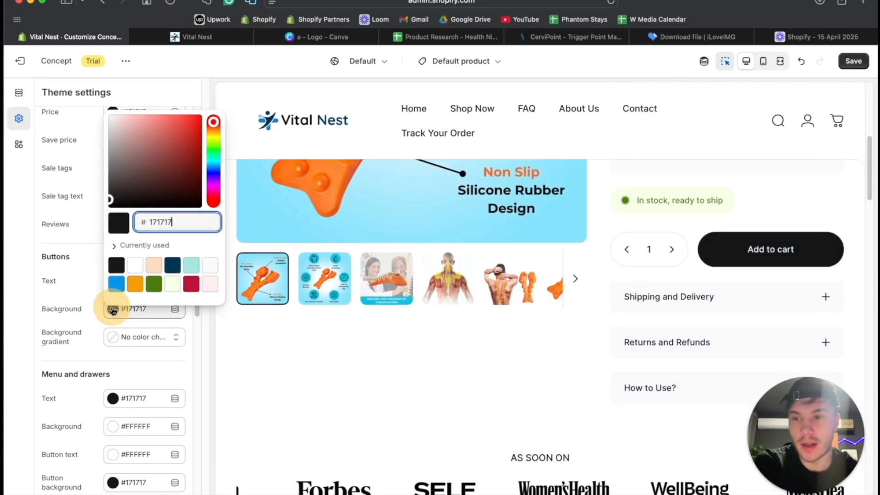
pyautogui.click(116, 283)
pyautogui.click(79, 284)
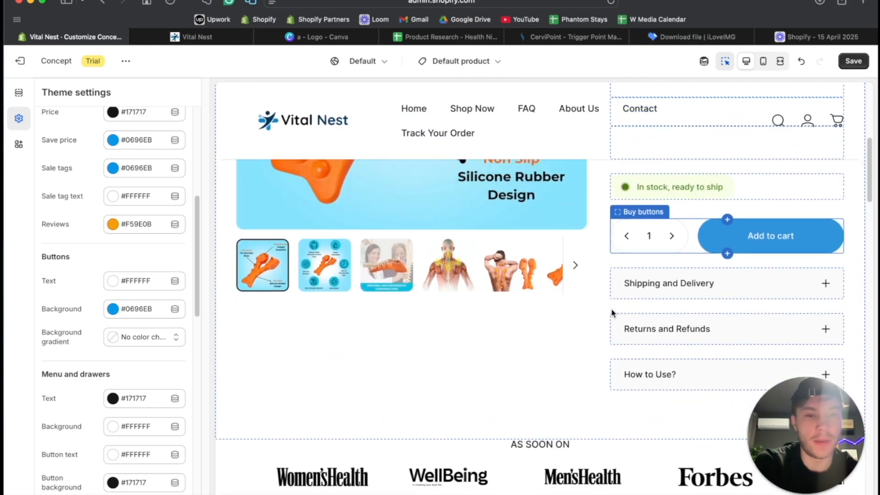
# - Examine the Add to cart area and the rest of the product page with the new button color, plus the remaining theme settings
pyautogui.scroll(-8, 92, 336)
pyautogui.scroll(-5, 93, 335)
pyautogui.scroll(4, 93, 335)
pyautogui.scroll(10, 93, 335)
pyautogui.scroll(4, 93, 336)
pyautogui.scroll(-8, 92, 336)
pyautogui.scroll(5, 92, 336)
pyautogui.scroll(1, 92, 331)
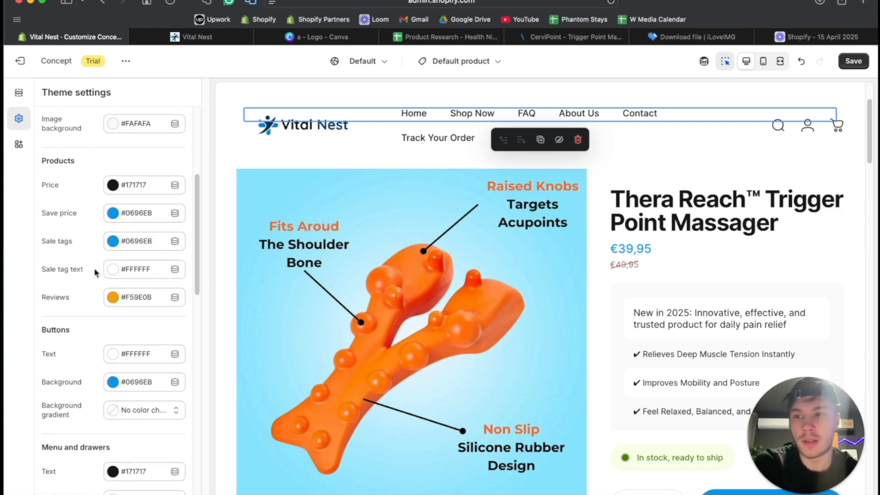
pyautogui.scroll(-10, 94, 272)
pyautogui.scroll(-10, 95, 270)
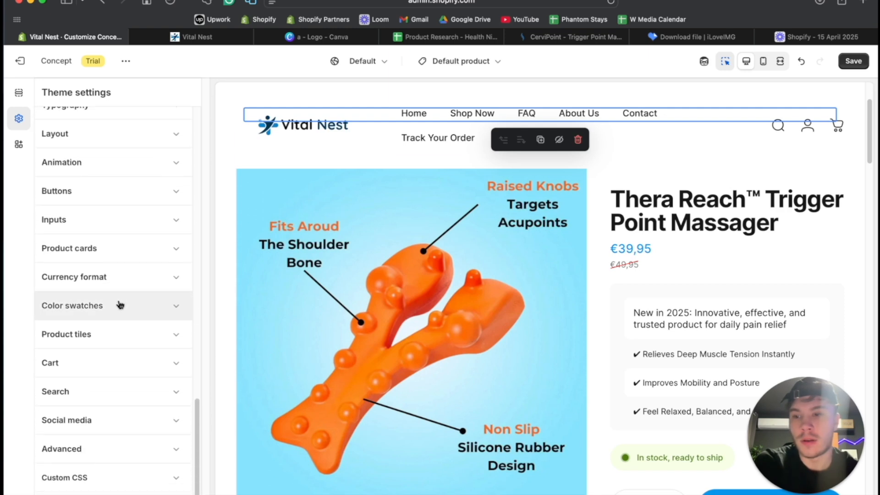
# - Check the product page down to the FAQ and save the theme changes
pyautogui.scroll(-5, 437, 320)
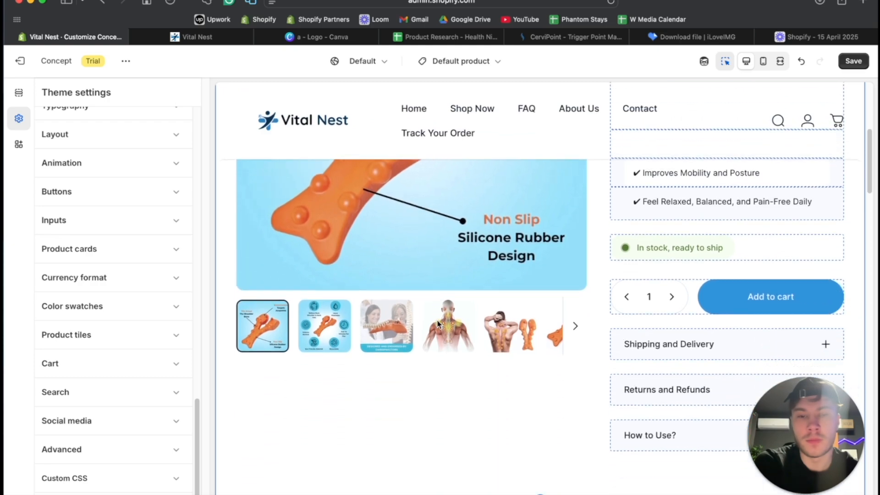
pyautogui.scroll(-5, 438, 323)
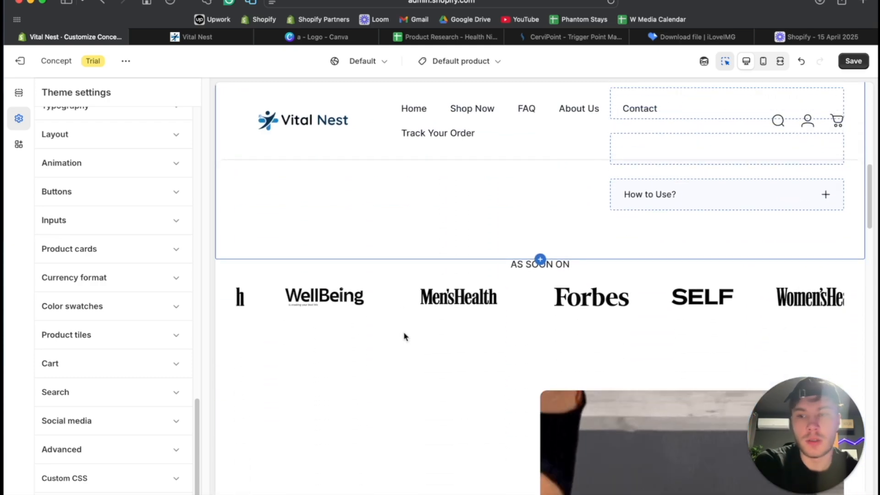
pyautogui.scroll(-15, 404, 333)
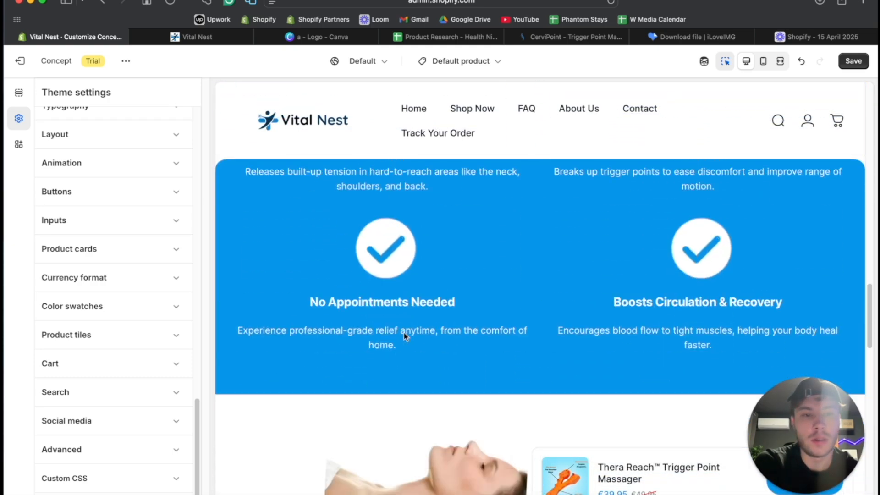
pyautogui.scroll(-20, 404, 336)
pyautogui.scroll(3, 404, 333)
pyautogui.click(853, 61)
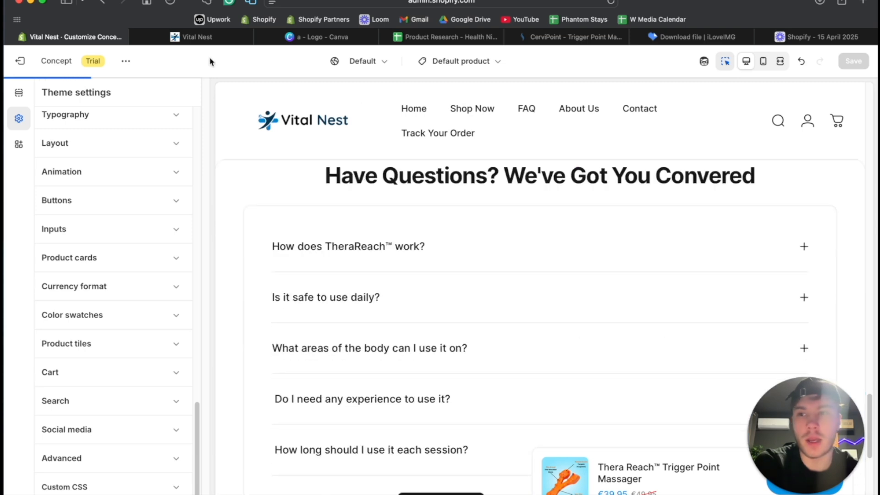
# - Add an Image with text section to the end of the product template
pyautogui.scroll(5, 366, 280)
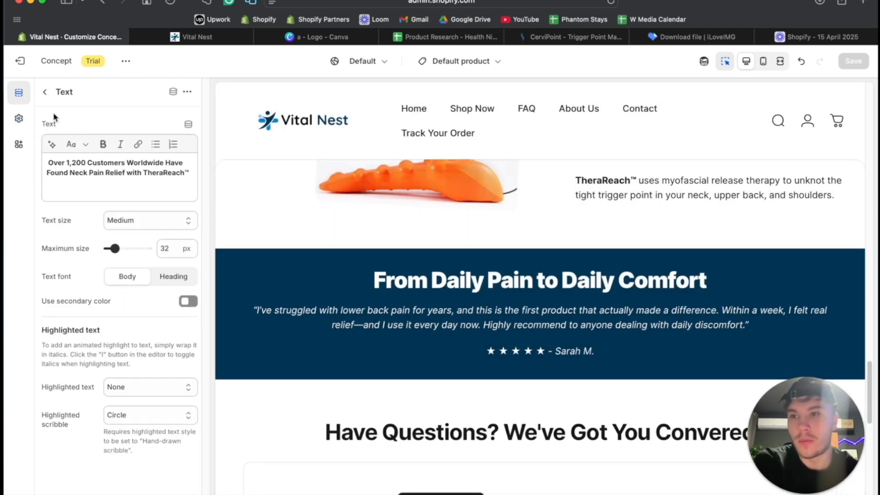
pyautogui.click(45, 94)
pyautogui.scroll(-10, 103, 344)
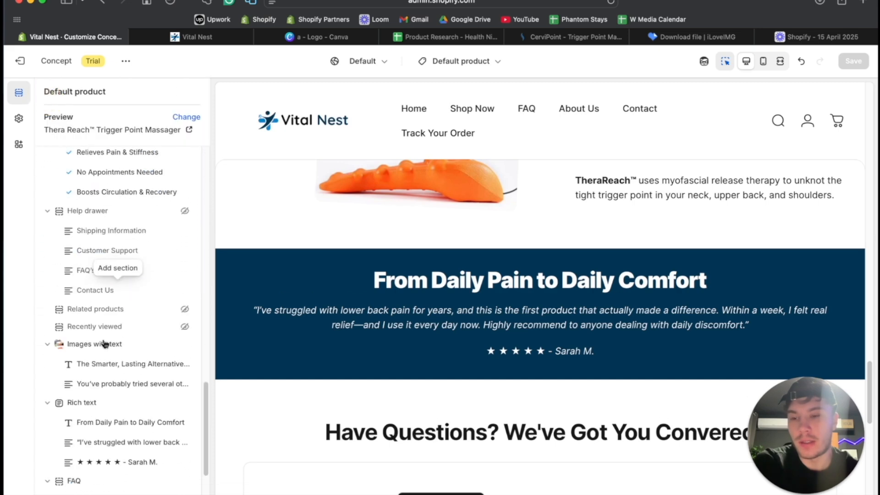
pyautogui.click(81, 424)
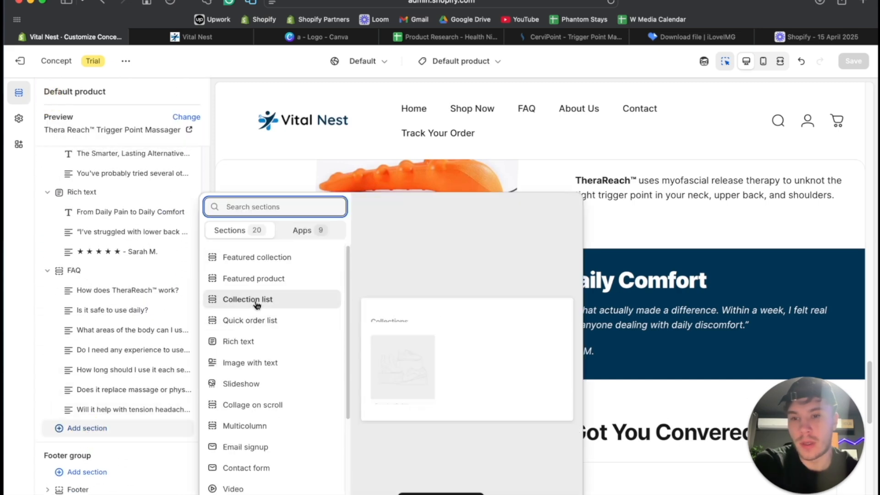
pyautogui.click(253, 364)
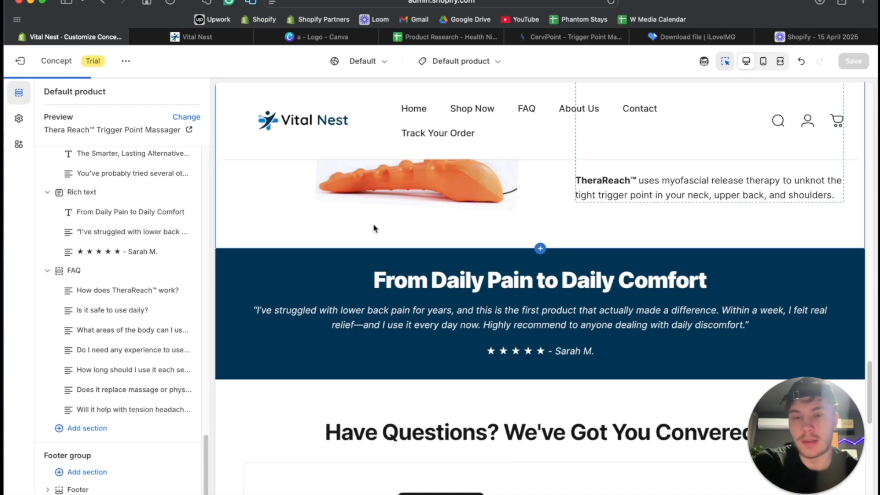
# - Set the desktop image placement of the new Image with text section to Image second
pyautogui.scroll(15, 363, 251)
pyautogui.scroll(3, 363, 251)
pyautogui.scroll(-10, 363, 251)
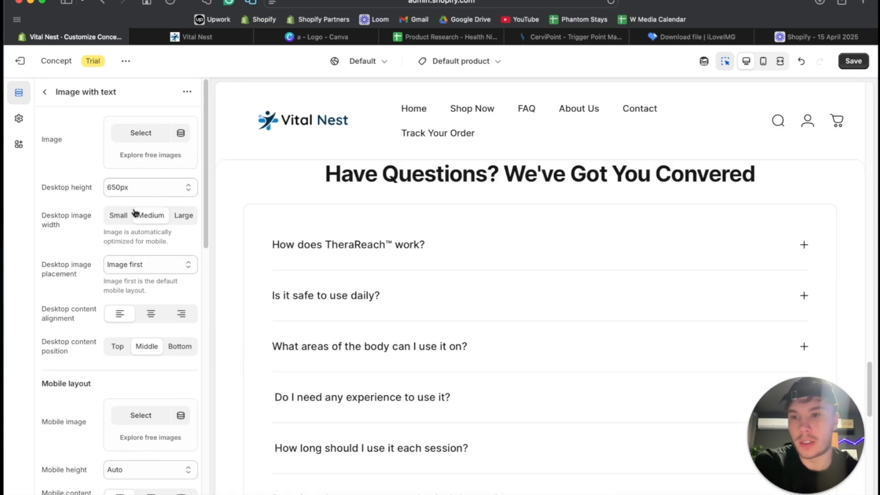
pyautogui.click(131, 269)
pyautogui.click(133, 273)
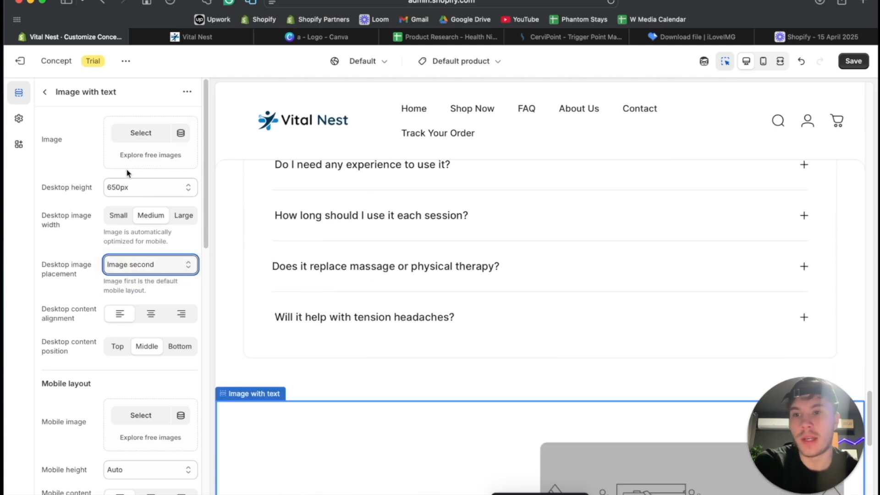
# - Move the new Image with text section between the testimonial Rich text and the FAQ, and check its place on the page
pyautogui.click(45, 94)
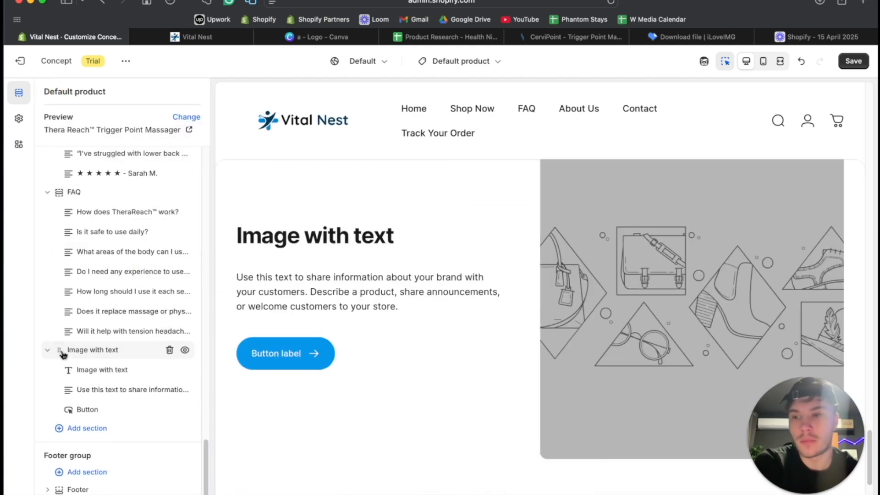
pyautogui.moveTo(58, 350); pyautogui.dragTo(101, 261)
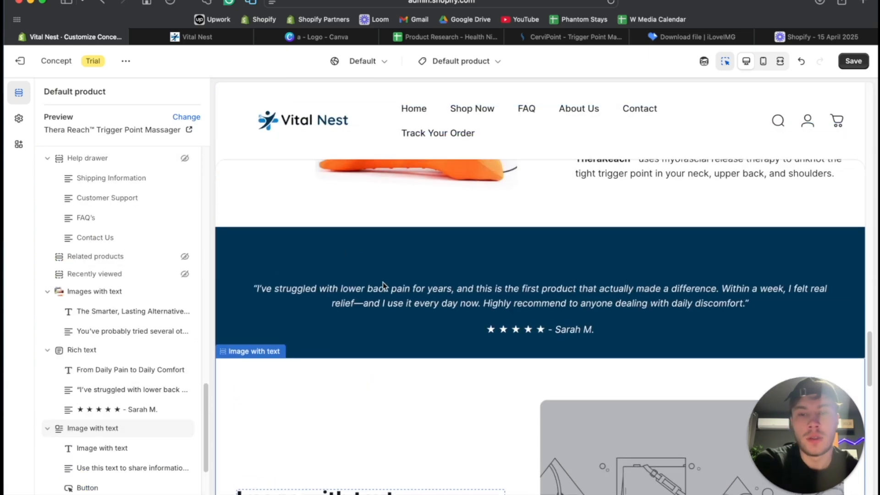
pyautogui.click(391, 259)
pyautogui.scroll(-5, 502, 293)
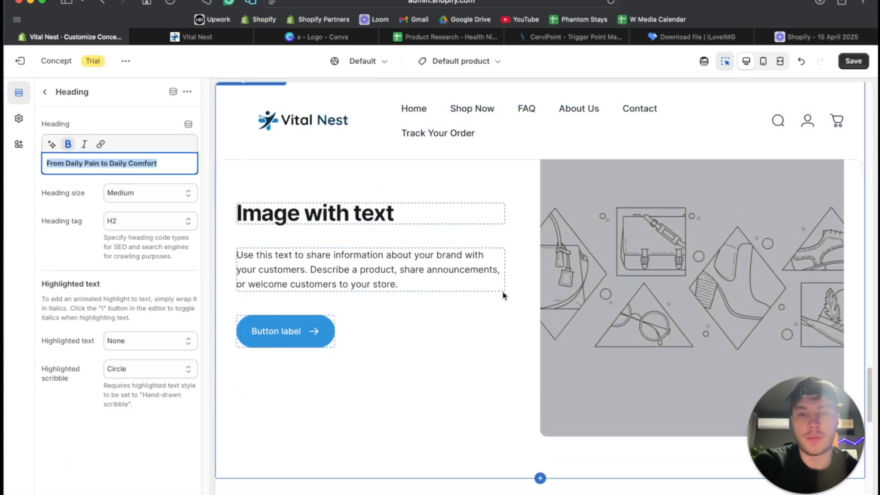
pyautogui.scroll(2, 503, 295)
# - Remove the button block from the new Image with text section
pyautogui.click(45, 92)
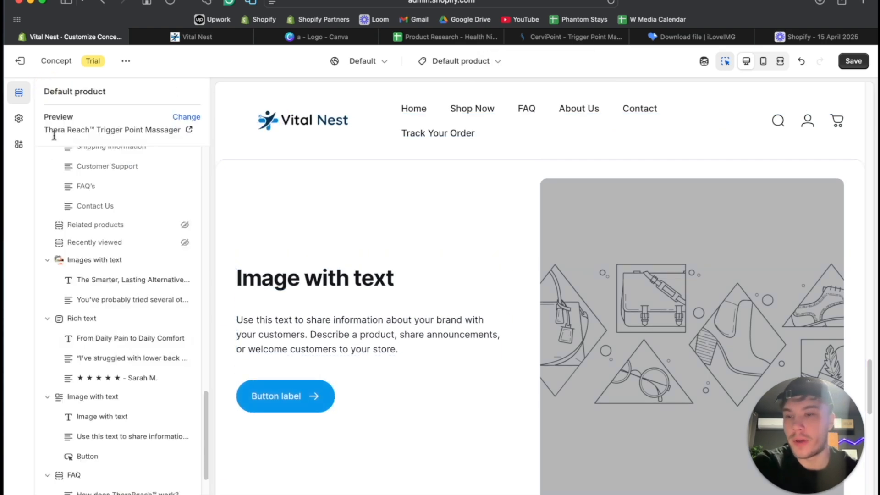
pyautogui.scroll(-3, 146, 384)
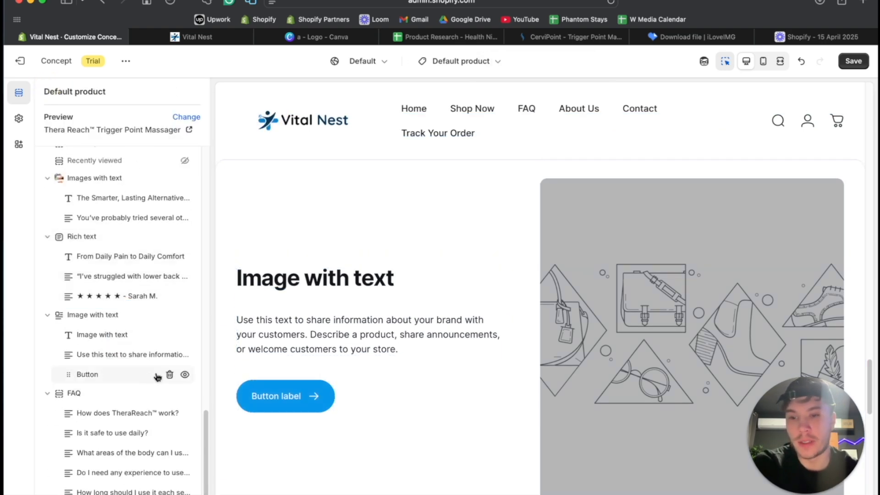
pyautogui.click(168, 374)
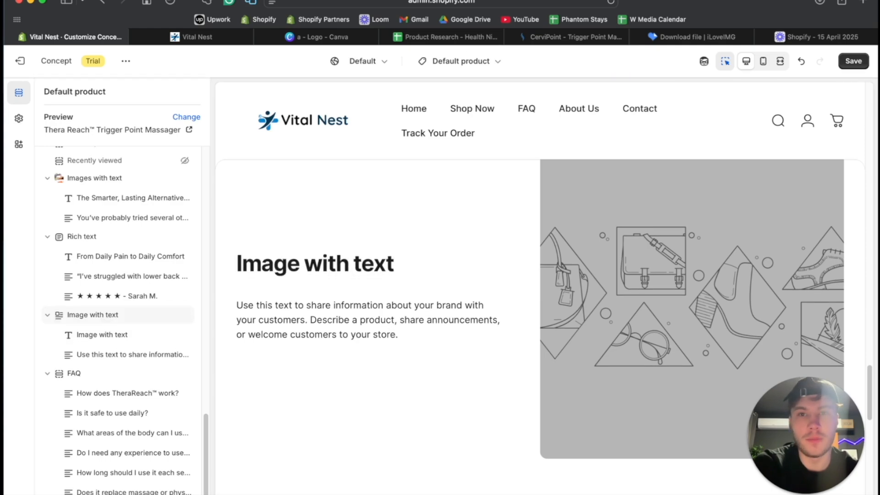
# - Switch to Chrome and open the four-photo collage beside "Healing Multiple Types Of Pain" on the CerviPoint page in its own tab
pyautogui.click(559, 486)
pyautogui.scroll(-5, 464, 206)
pyautogui.scroll(-6, 464, 205)
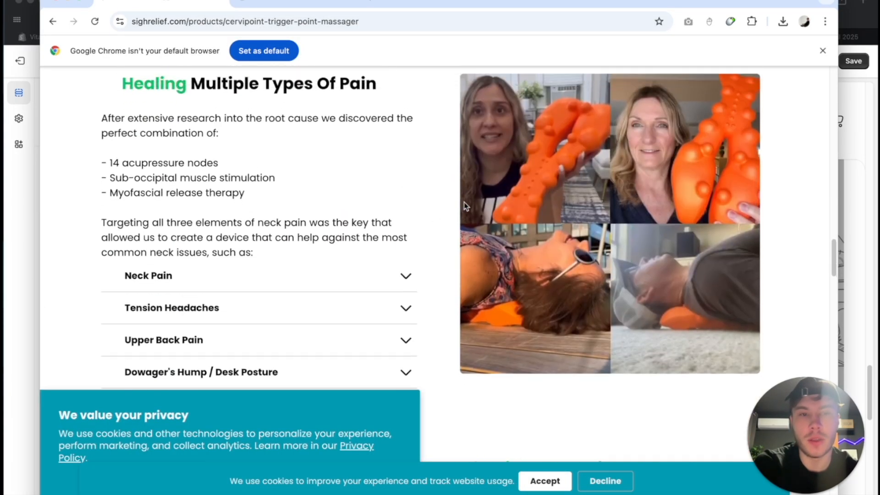
pyautogui.scroll(7, 464, 205)
pyautogui.scroll(3, 464, 205)
pyautogui.scroll(-9, 464, 205)
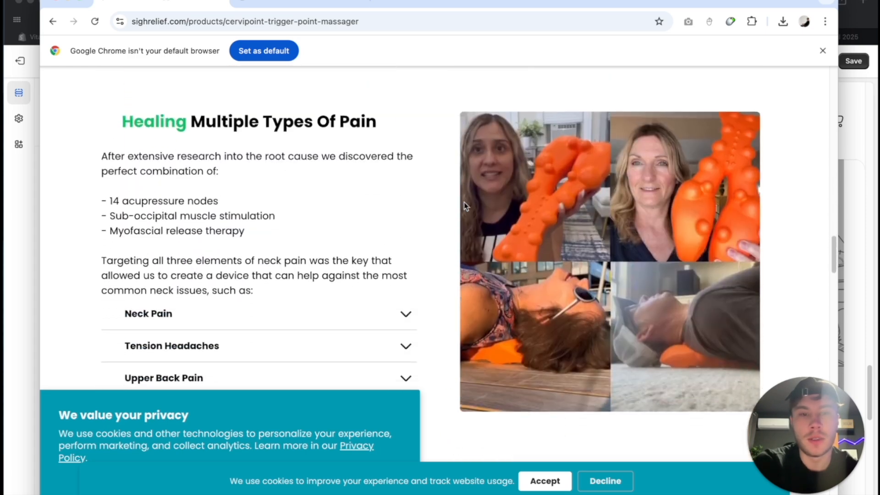
pyautogui.rightClick(579, 183)
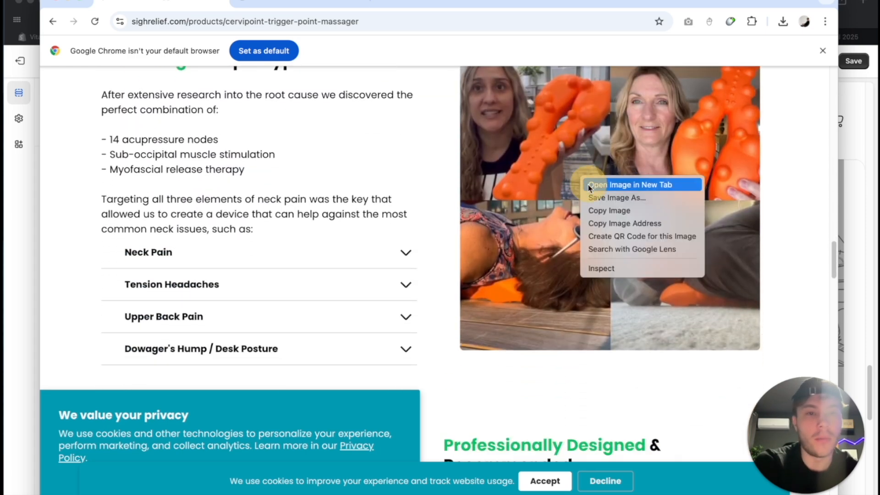
pyautogui.click(591, 185)
pyautogui.click(416, 2)
# - Save the collage image to Downloads as "Untitled design _7_", close its tab, and return to the Shopify theme editor
pyautogui.rightClick(438, 163)
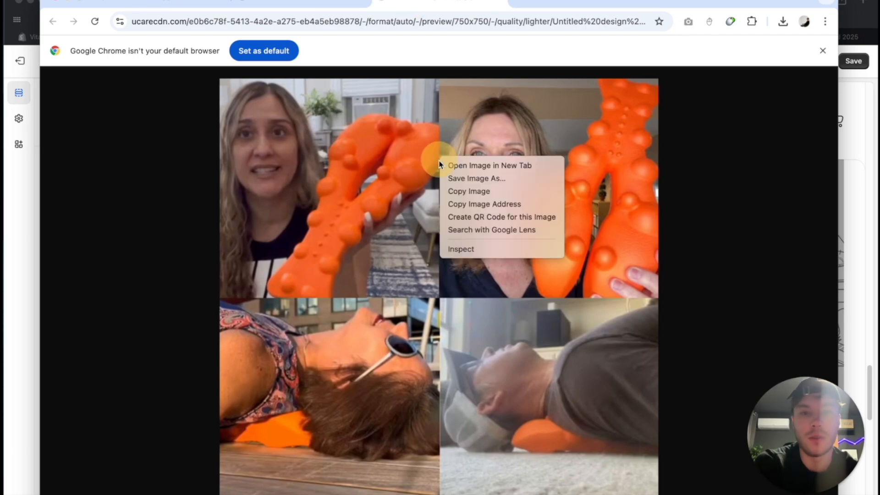
pyautogui.click(458, 181)
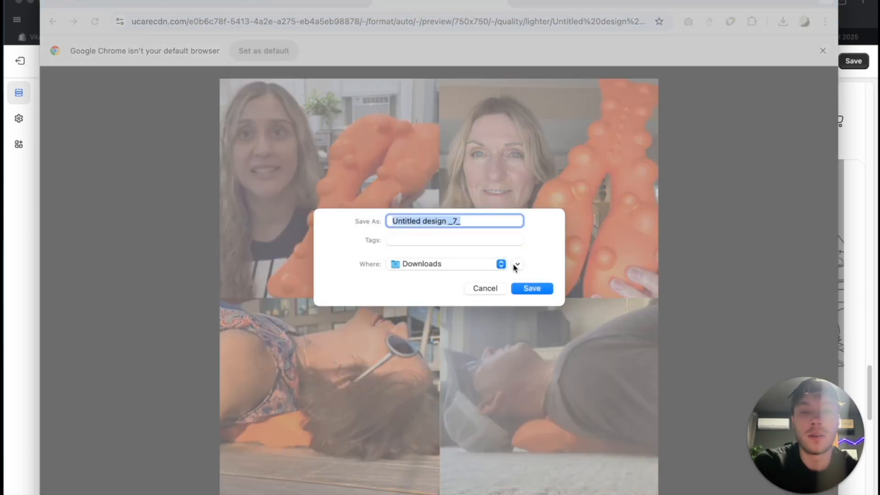
pyautogui.click(527, 294)
pyautogui.press('super+w')
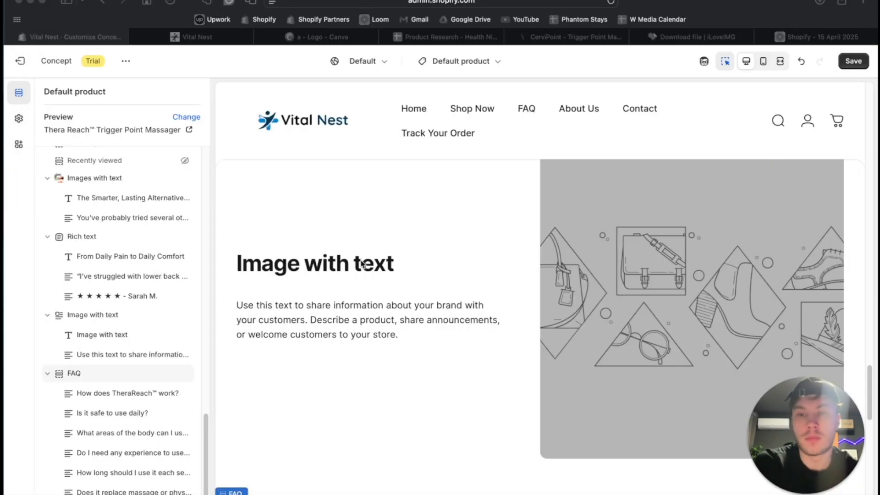
# - Open the image picker of the new Image with text section and browse the Downloads folder for a file to upload
pyautogui.click(678, 274)
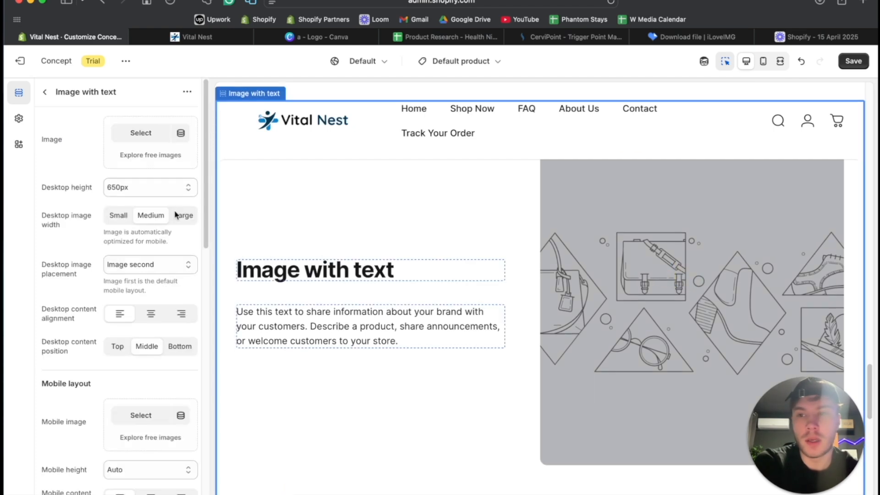
pyautogui.click(139, 133)
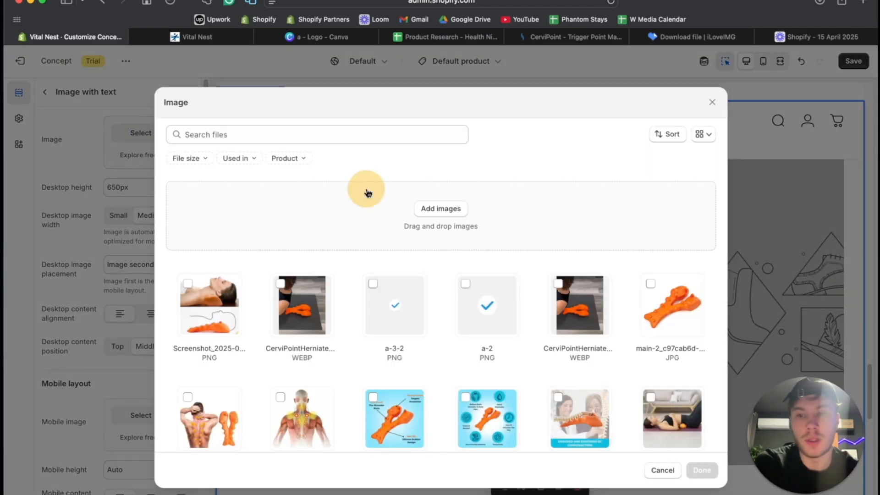
pyautogui.click(367, 193)
pyautogui.click(91, 142)
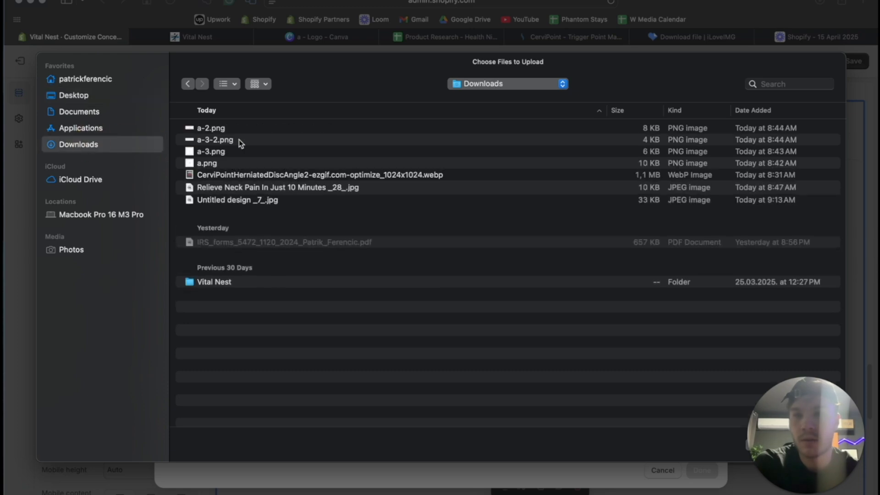
# - Preview the two downloaded JPEG images and try to upload "Untitled design _7_.jpg" to the image library
pyautogui.click(245, 200)
pyautogui.click(254, 189)
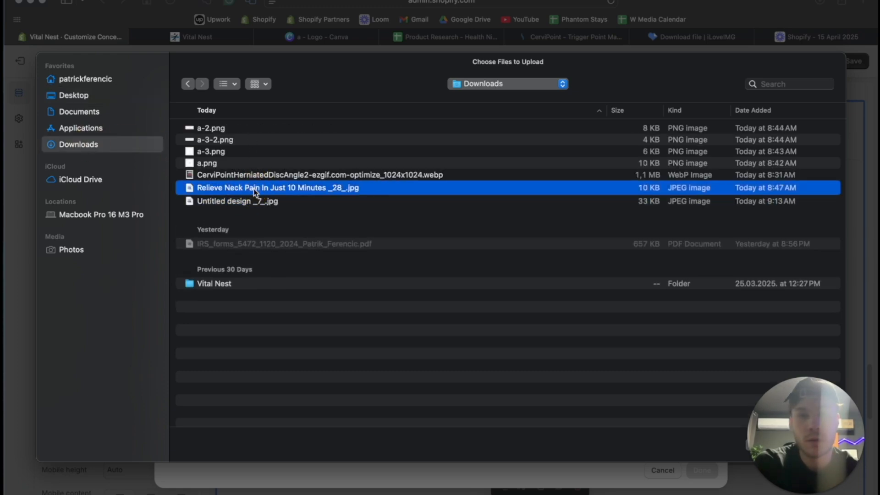
pyautogui.press('space')
pyautogui.press('space')
pyautogui.click(249, 204)
pyautogui.press('space')
pyautogui.press('space')
pyautogui.moveTo(826, 423); pyautogui.dragTo(730, 422)
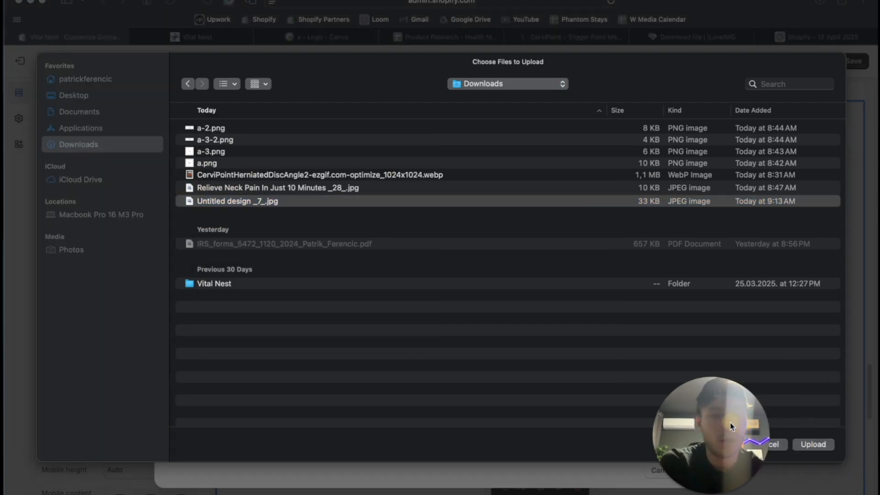
pyautogui.click(812, 444)
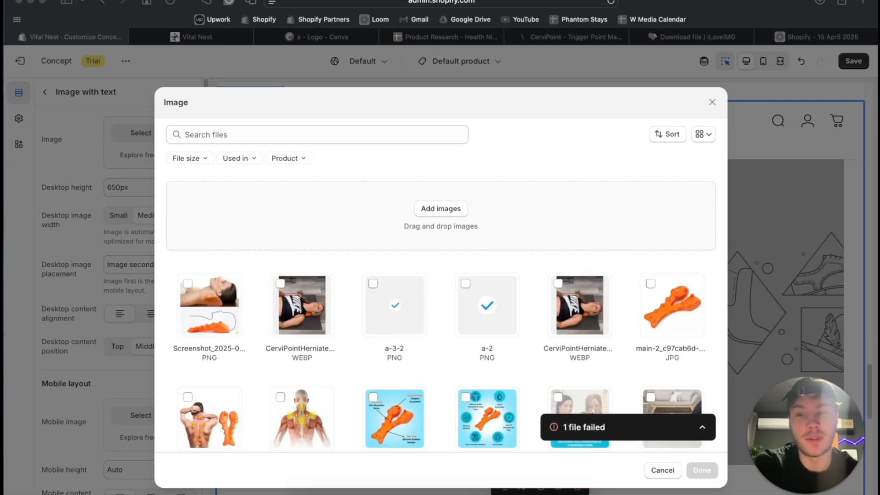
# - Switch to Chrome and capture a screenshot of the whole four-photo collage
pyautogui.click(550, 487)
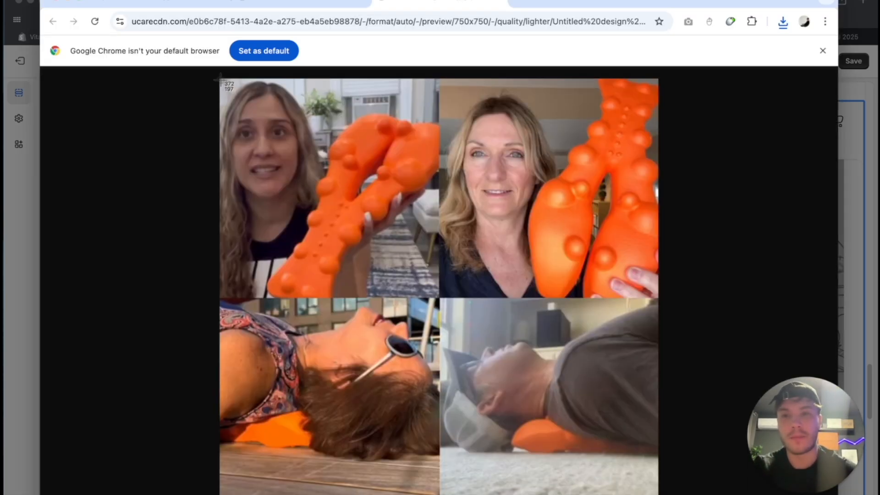
pyautogui.moveTo(220, 80); pyautogui.dragTo(657, 494)
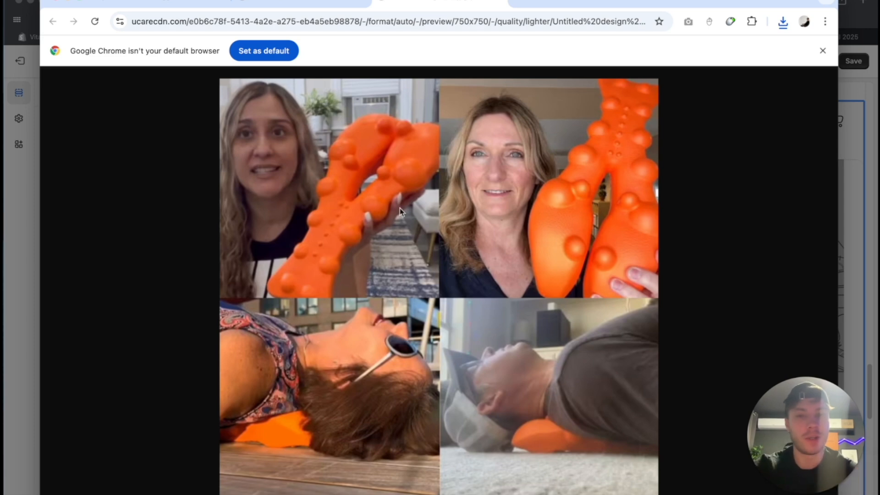
# - Switch to ChatGPT and attach "Screenshot 2025-04-15 at 9.13.29 AM" from the Desktop to the VitalNest chat after previewing it
pyautogui.click(435, 492)
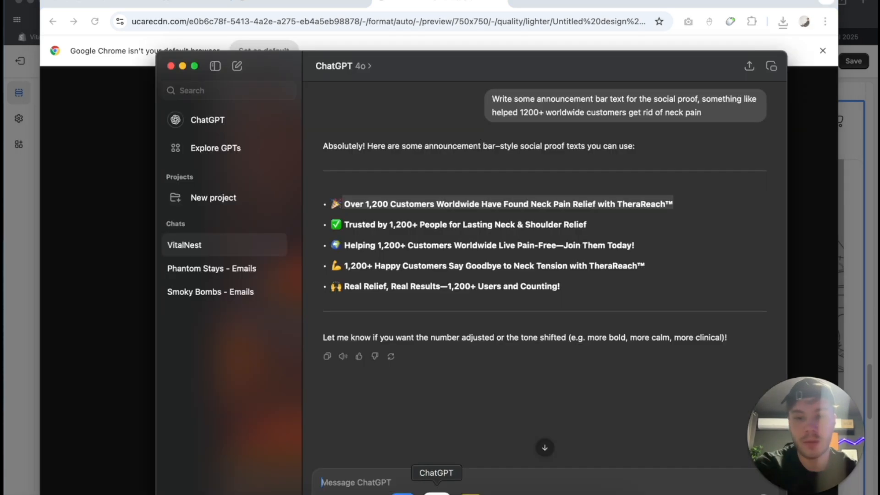
pyautogui.click(323, 491)
pyautogui.click(349, 458)
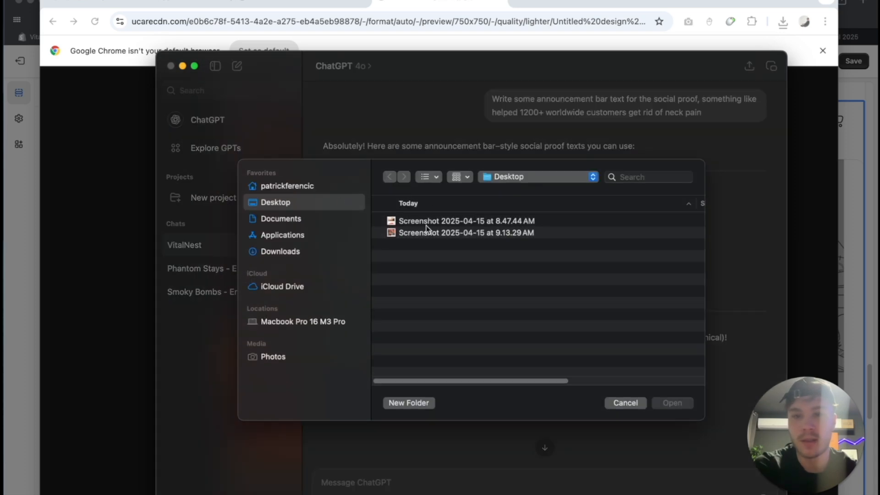
pyautogui.click(425, 229)
pyautogui.press('space')
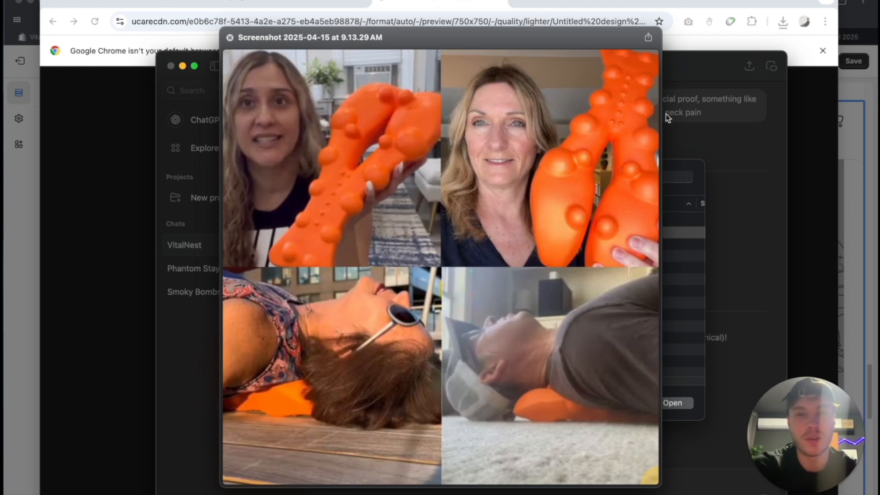
pyautogui.click(229, 37)
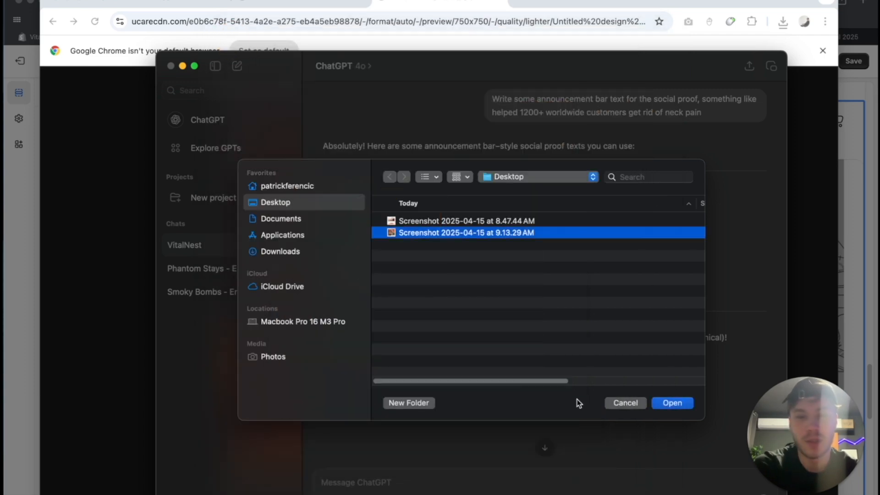
pyautogui.click(678, 409)
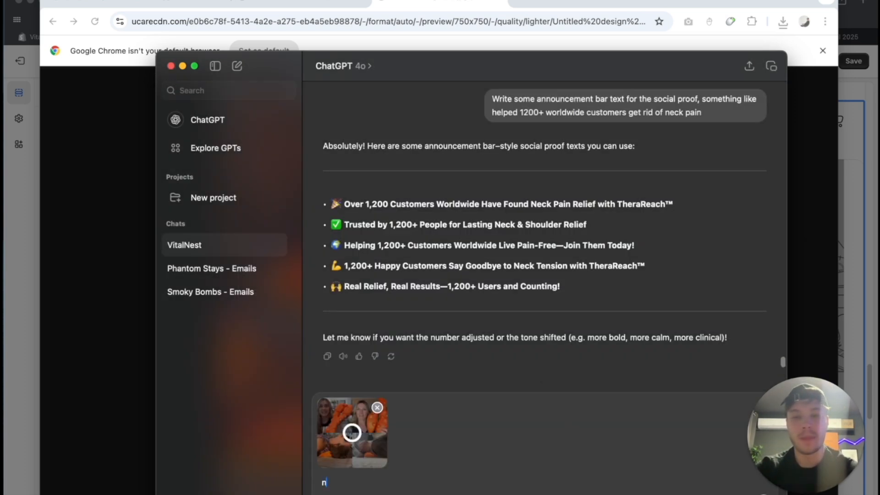
# - Send ChatGPT the prompt "Enhance the quality of this image" with the attached collage
pyautogui.write('enhan')
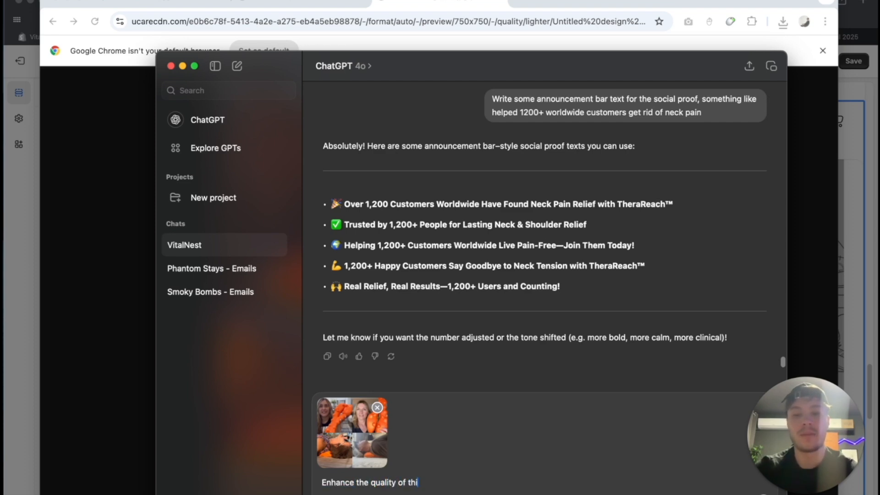
pyautogui.press('Return')
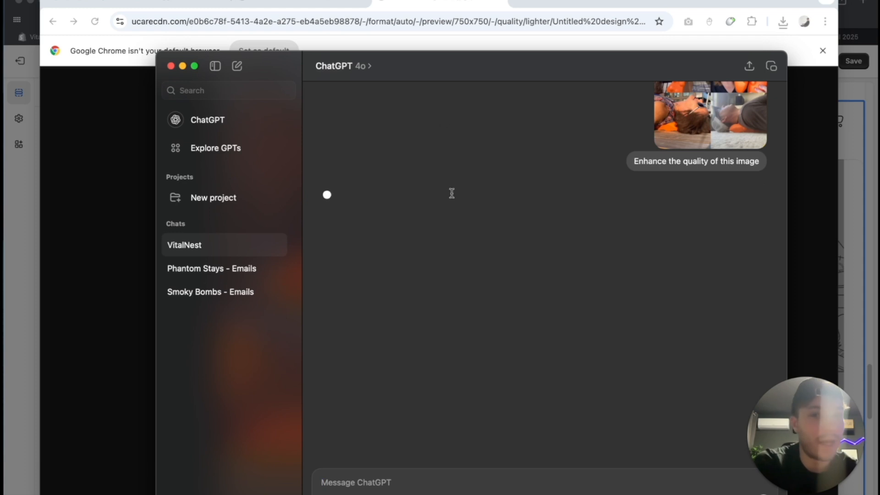
pyautogui.scroll(3, 452, 194)
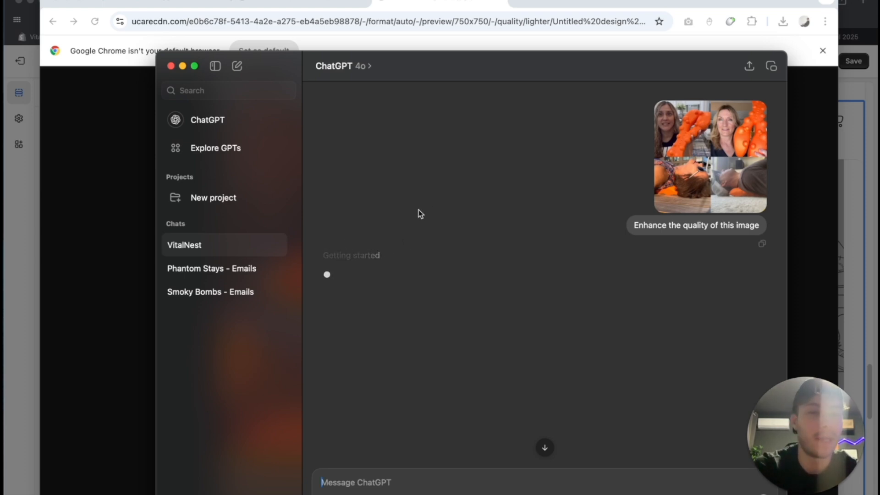
# - Return to the Shopify theme editor, close the image picker without choosing an image, and check the new section on the page
pyautogui.click(115, 174)
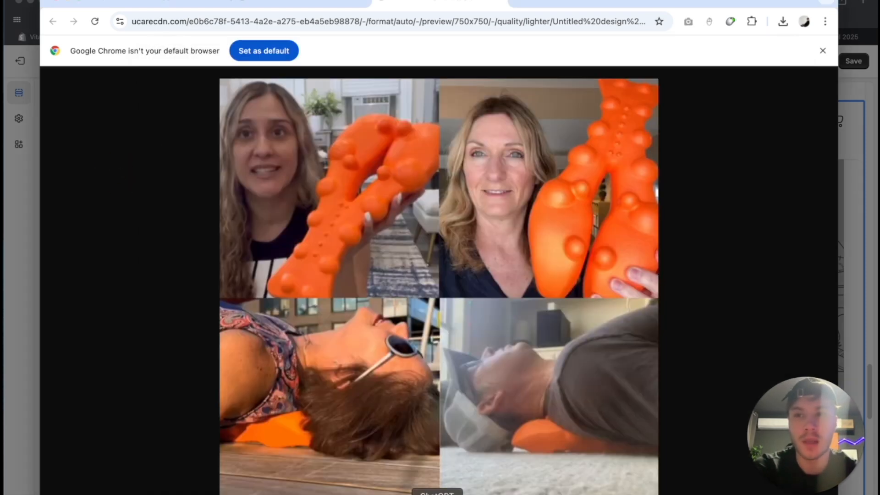
pyautogui.click(18, 334)
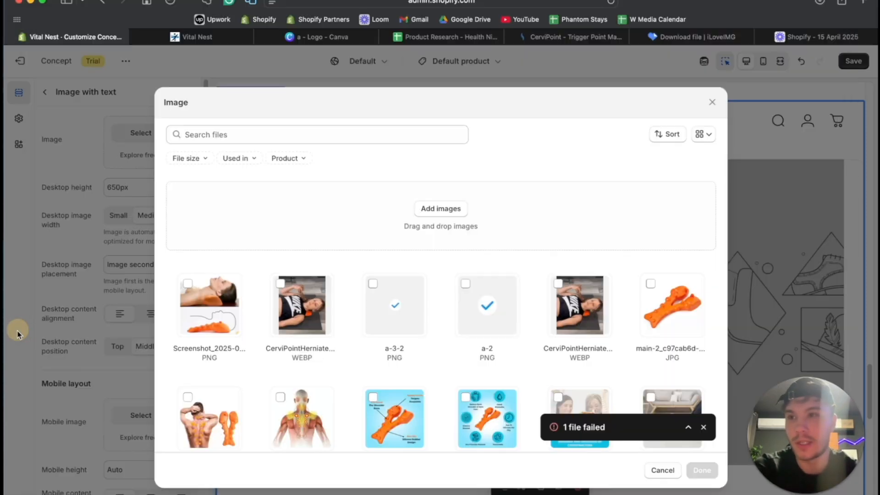
pyautogui.click(712, 102)
pyautogui.scroll(-3, 473, 273)
pyautogui.scroll(12, 473, 274)
pyautogui.scroll(-14, 474, 273)
pyautogui.scroll(7, 474, 274)
pyautogui.scroll(-5, 473, 273)
pyautogui.scroll(6, 474, 273)
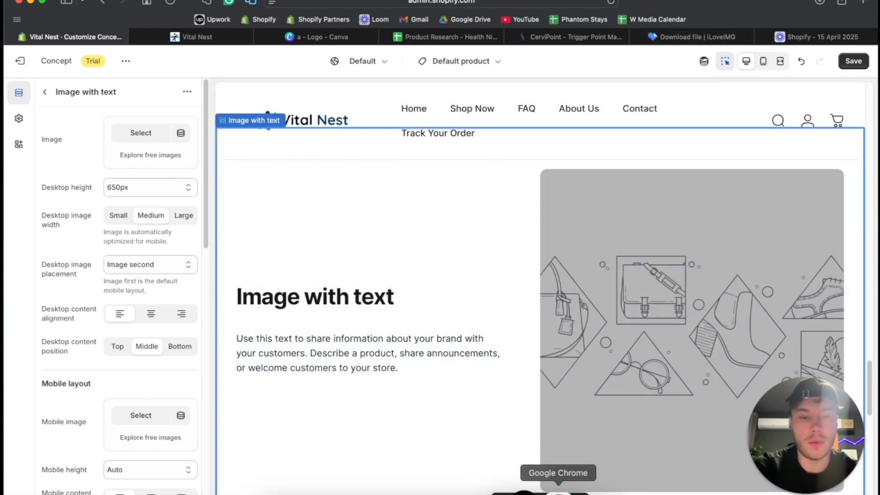
# - Switch to the CerviPoint product page in Chrome and examine its sections from the pain-type list to the comparison table and FAQ
pyautogui.click(558, 491)
pyautogui.click(170, 2)
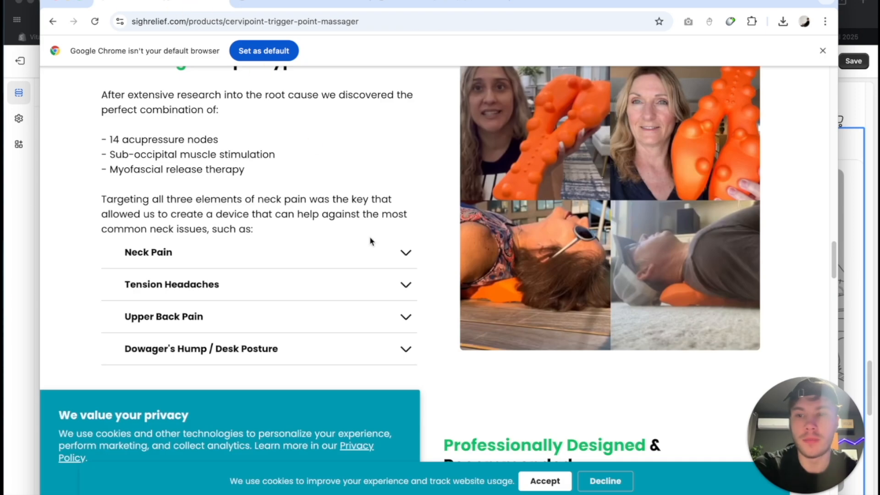
pyautogui.scroll(-15, 370, 241)
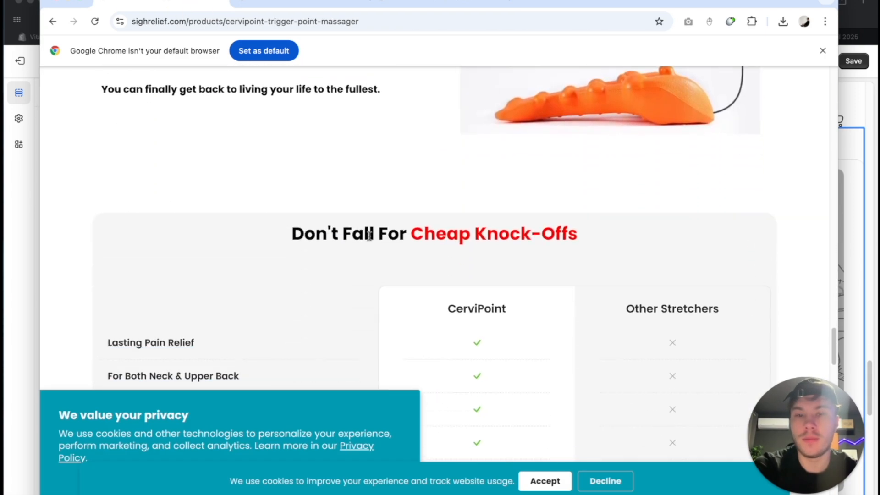
pyautogui.scroll(-10, 369, 236)
pyautogui.scroll(-10, 370, 240)
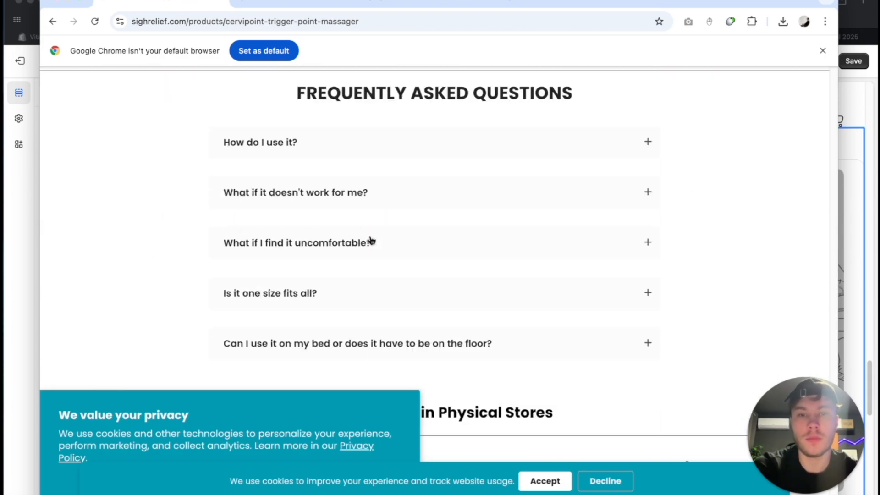
pyautogui.scroll(12, 370, 241)
pyautogui.scroll(6, 370, 241)
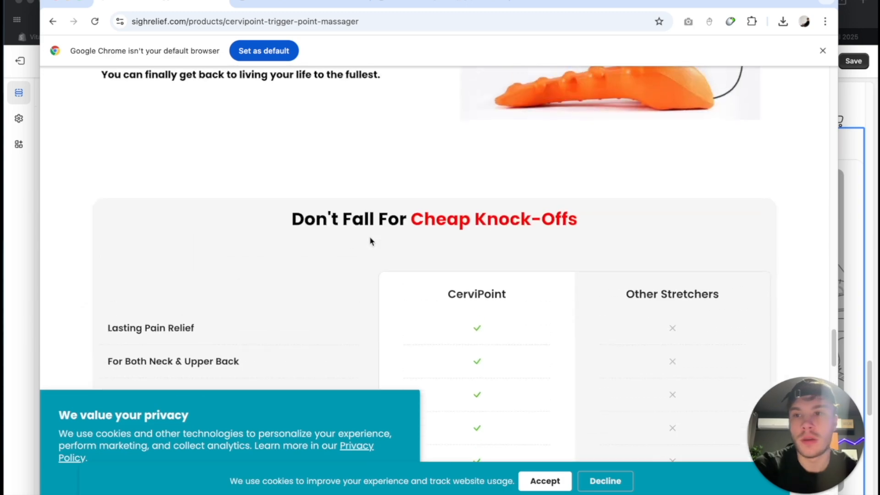
pyautogui.scroll(-2, 224, 224)
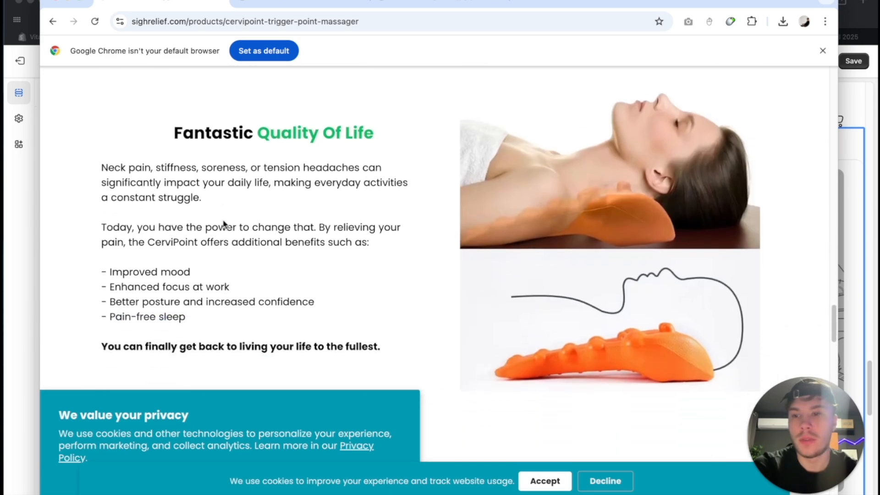
# - Select the body paragraphs under "Naturally Relieve Neck Pain & Headaches At Home" on the CerviPoint page
pyautogui.scroll(-8, 224, 223)
pyautogui.scroll(8, 284, 197)
pyautogui.scroll(-1, 347, 171)
pyautogui.scroll(1, 347, 171)
pyautogui.scroll(-1, 346, 171)
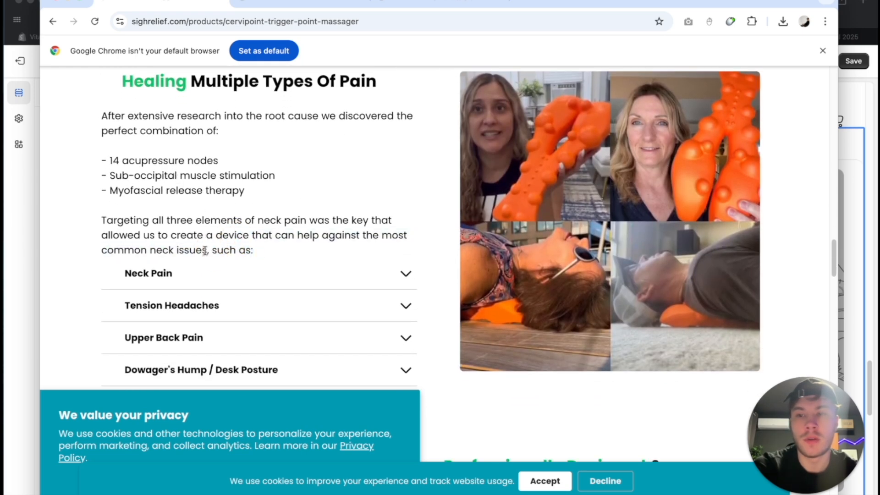
pyautogui.scroll(1, 327, 119)
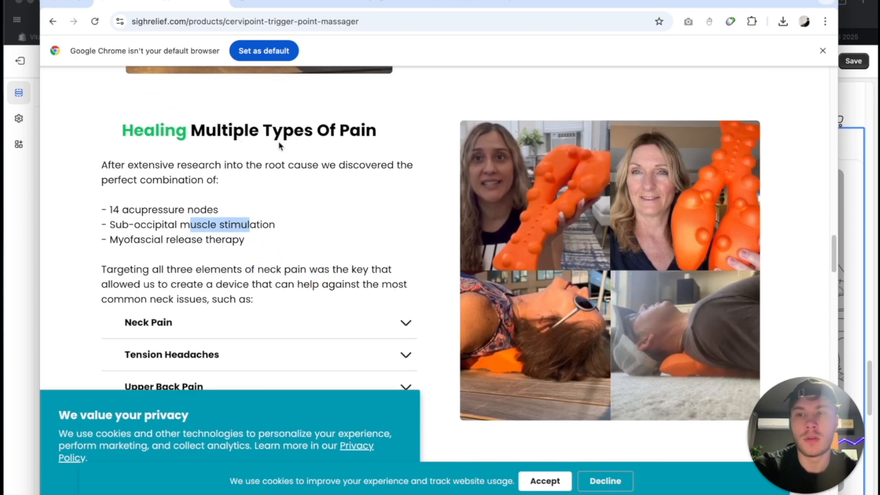
pyautogui.scroll(-12, 285, 157)
pyautogui.scroll(15, 531, 220)
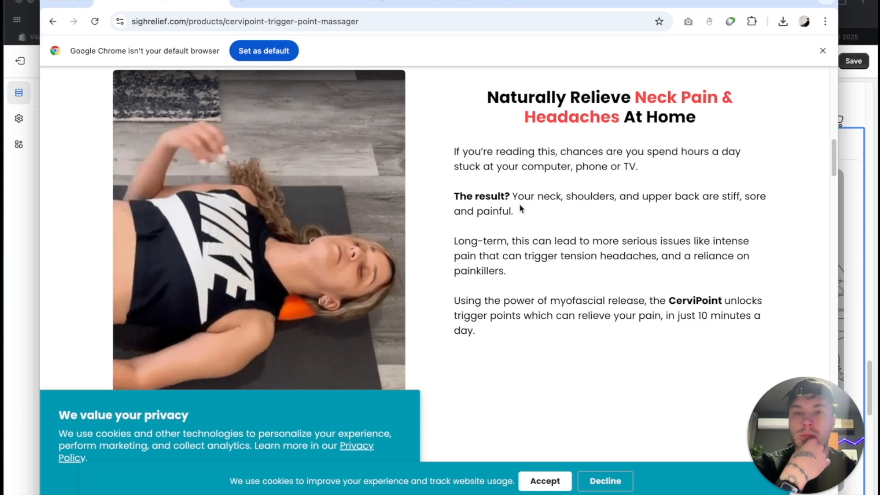
pyautogui.moveTo(476, 332); pyautogui.dragTo(453, 148)
# - Switch to ChatGPT and view the attached original collage enlarged to compare it with the image being generated
pyautogui.click(435, 491)
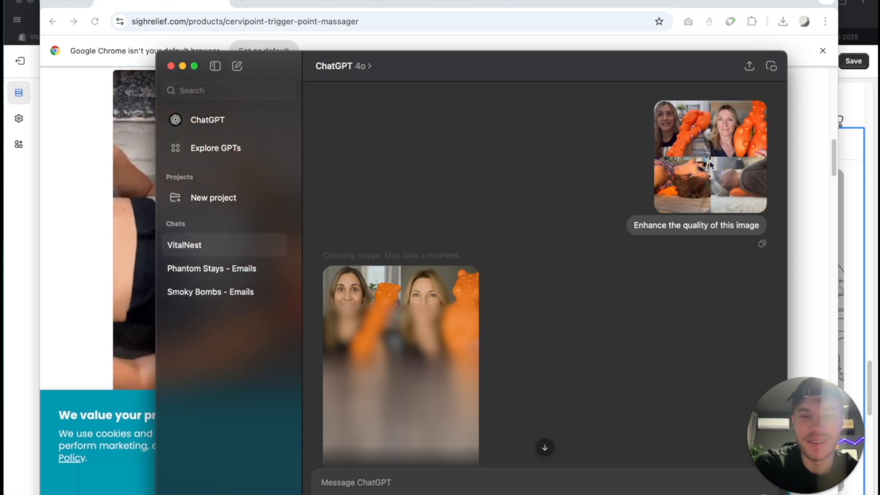
pyautogui.click(710, 164)
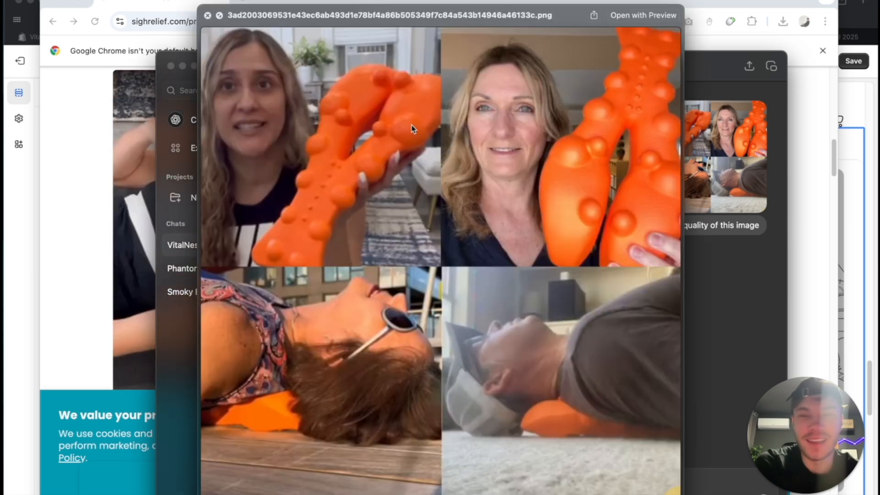
pyautogui.click(205, 17)
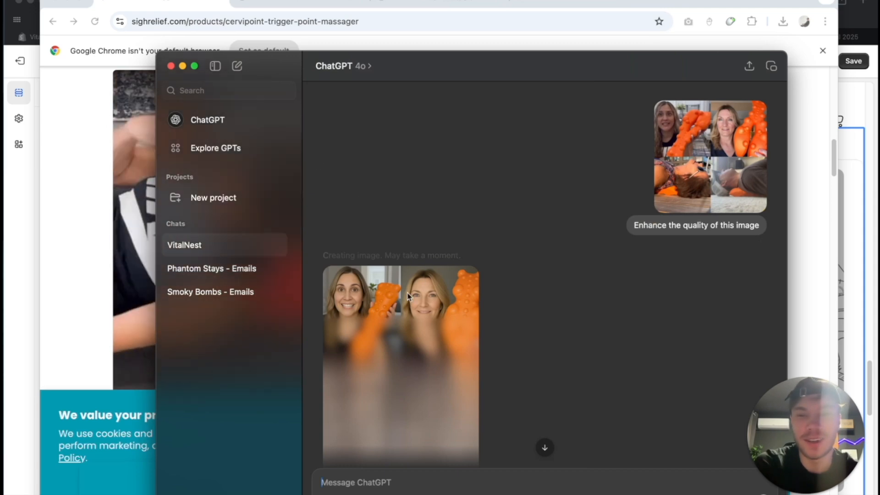
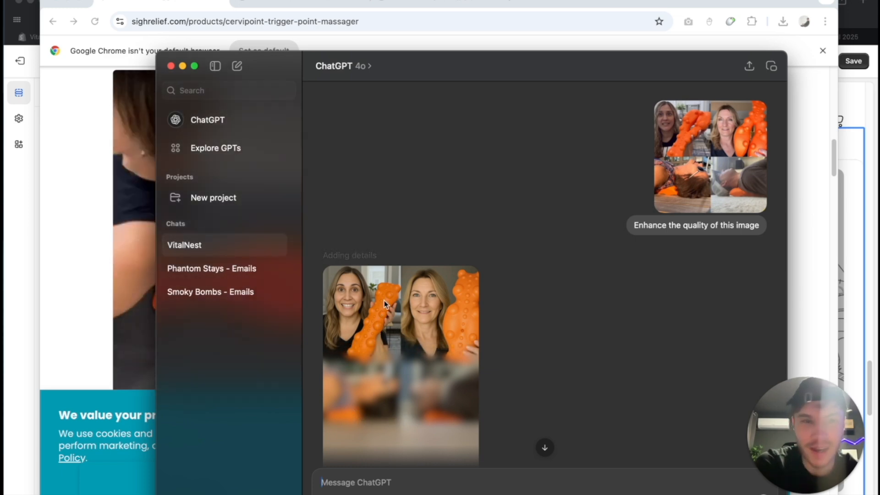
# - Paste the body paragraphs from the CerviPoint page into a new message in the VitalNest chat in ChatGPT
pyautogui.click(101, 211)
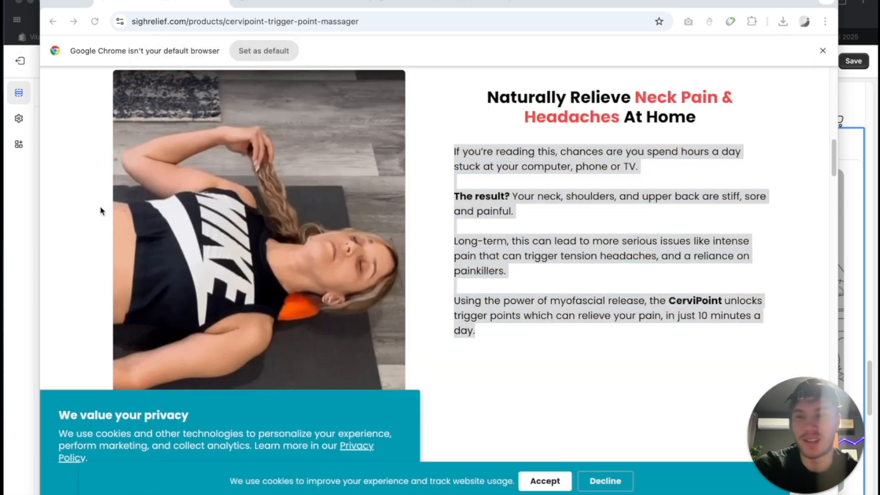
pyautogui.click(438, 491)
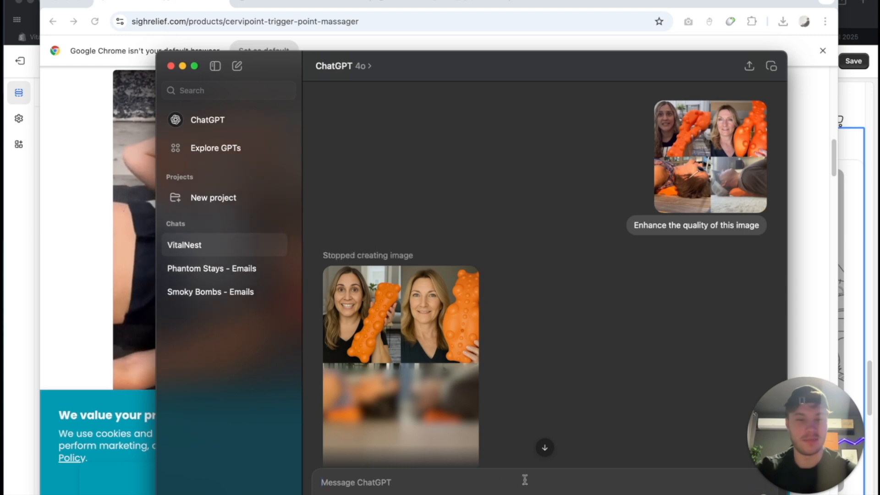
pyautogui.click(463, 481)
pyautogui.press('super+v')
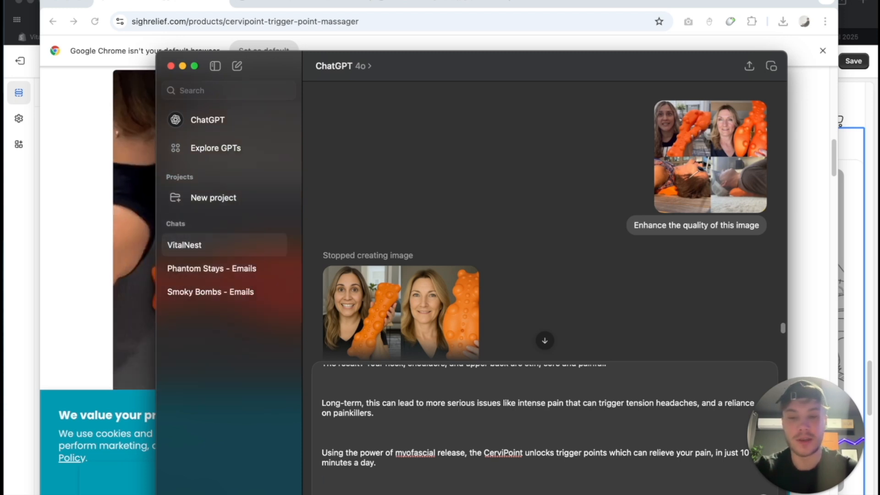
# - Add "Make some changes, so it matches the image where I have multiple people using the product" to the pasted copy and send it
pyautogui.write('make some c')
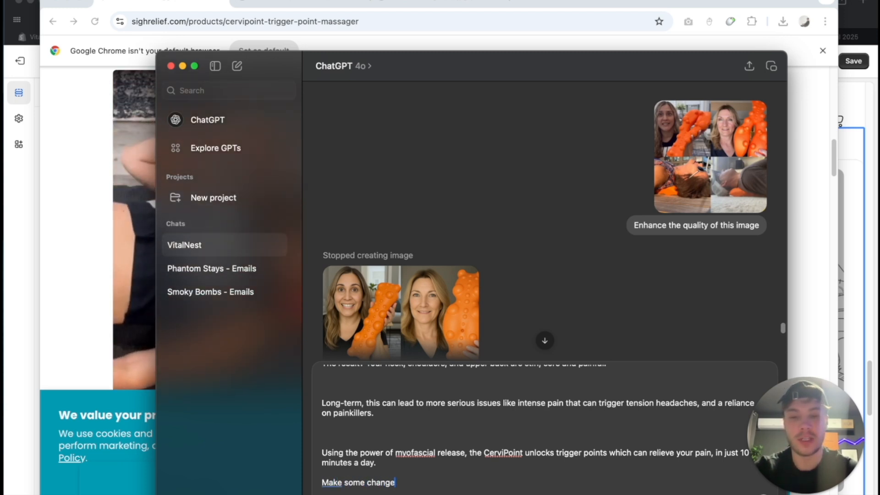
pyautogui.write('hanges, so it matched')
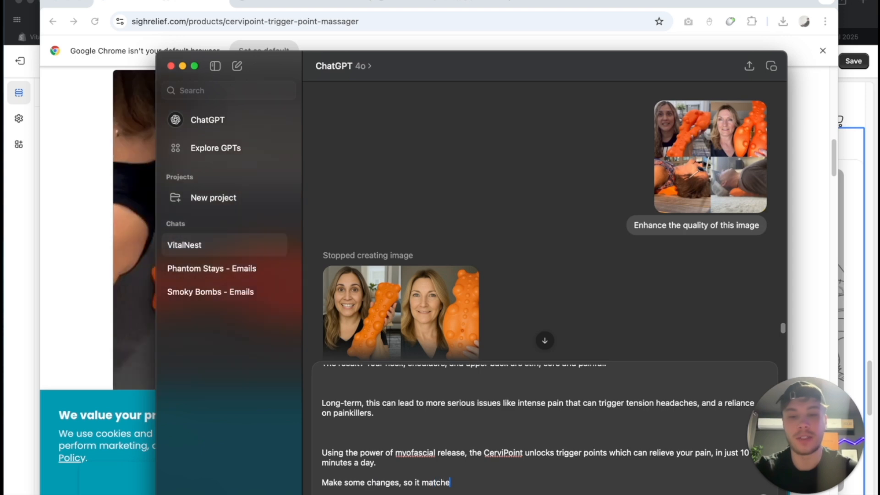
pyautogui.press('BackSpace')
pyautogui.press('BackSpace')
pyautogui.press('BackSpace')
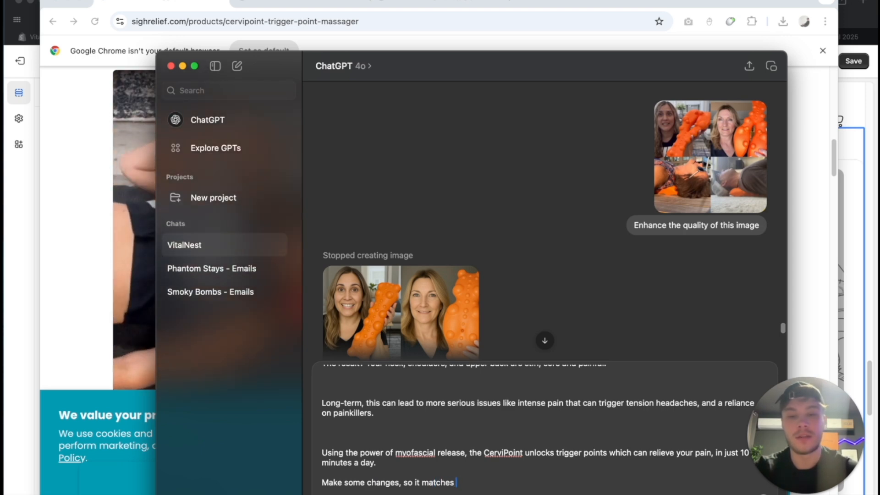
pyautogui.write('es the image where I have mu')
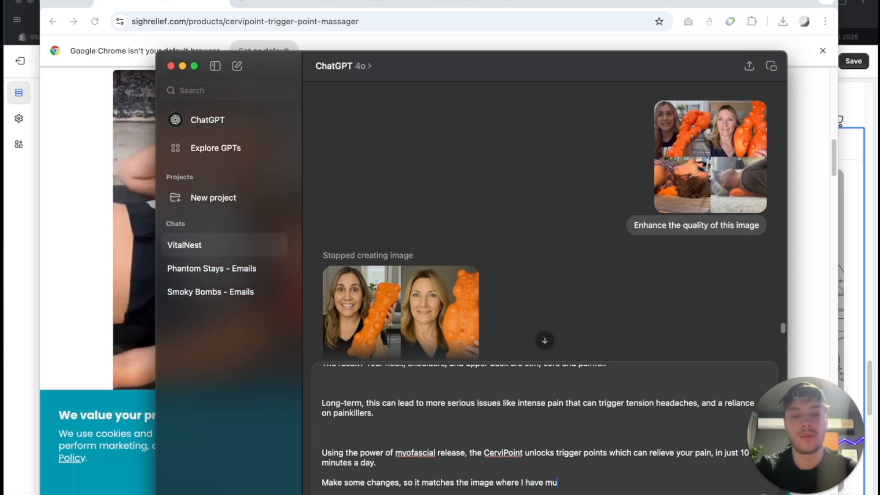
pyautogui.write('ltiple people using')
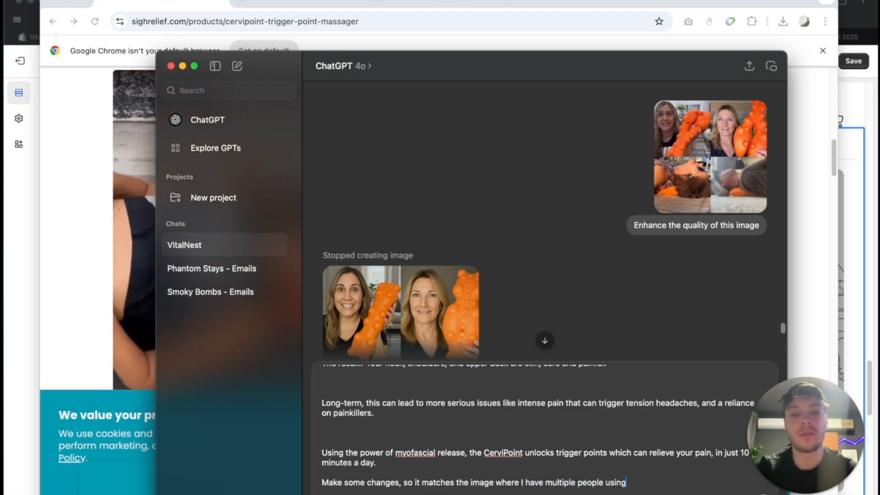
pyautogui.write(' the product')
pyautogui.press('Return')
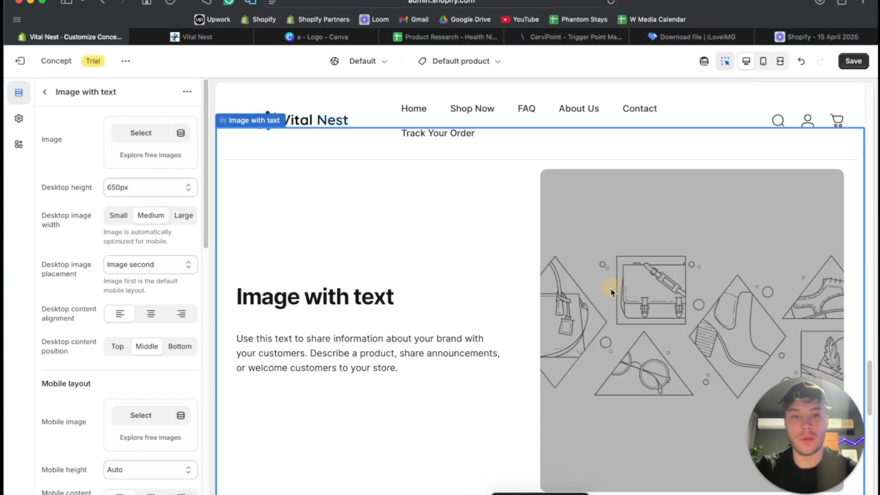
# - In the Shopify theme editor, set the section's image by uploading "Screenshot 2025-04-15 at 9.13.29 AM" from the Desktop folder
pyautogui.click(137, 133)
pyautogui.click(289, 198)
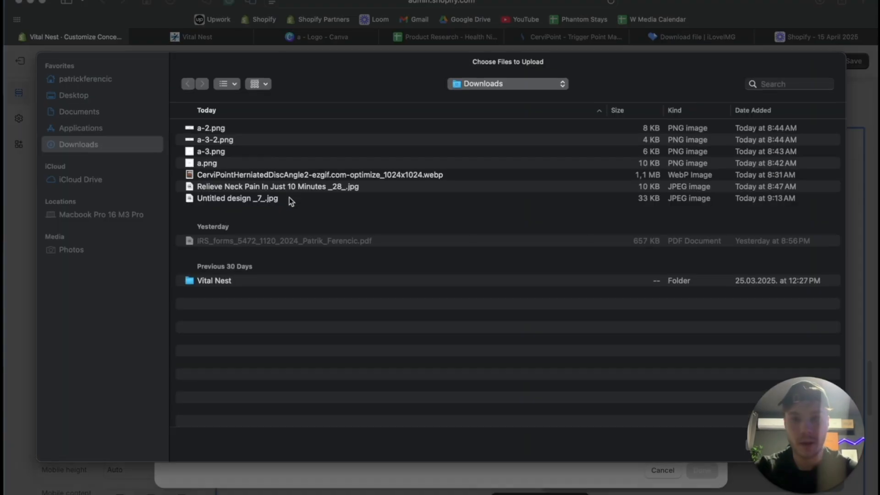
pyautogui.click(87, 95)
pyautogui.click(287, 132)
pyautogui.click(279, 140)
pyautogui.press('space')
pyautogui.press('space')
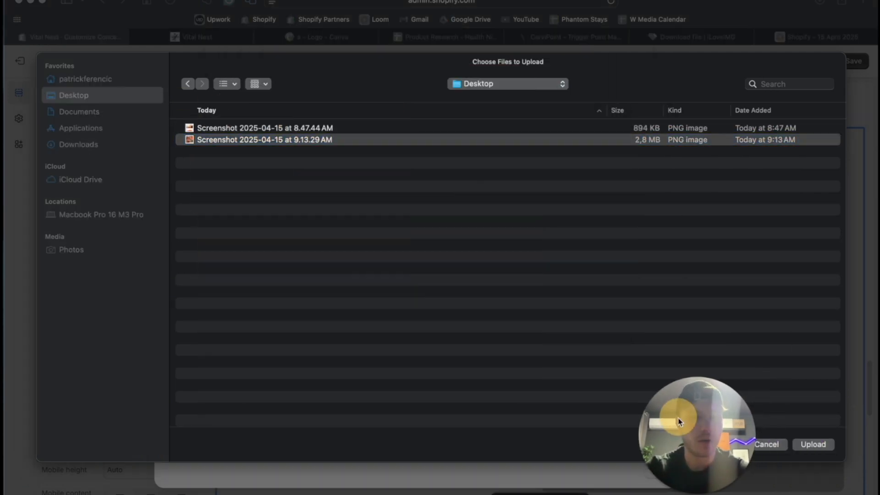
pyautogui.click(813, 444)
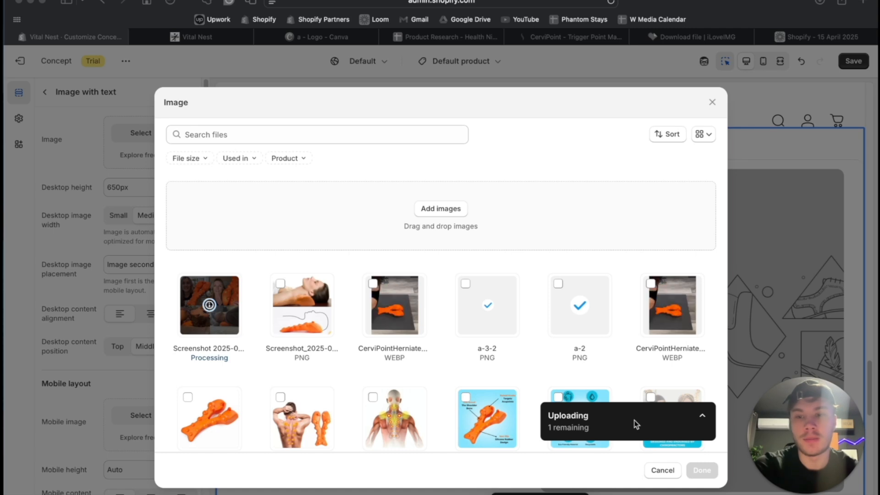
pyautogui.click(716, 475)
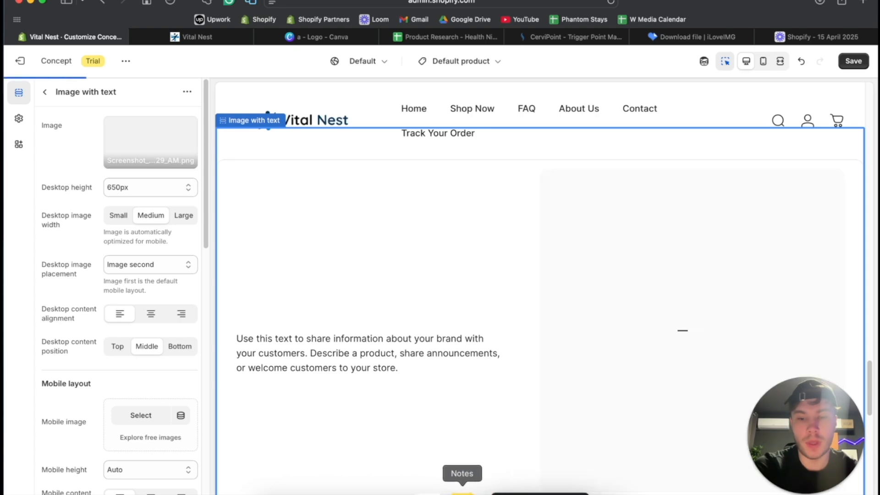
# - Replace the placeholder body text of the image-with-text section with the four revised paragraphs from ChatGPT's reply
pyautogui.click(434, 492)
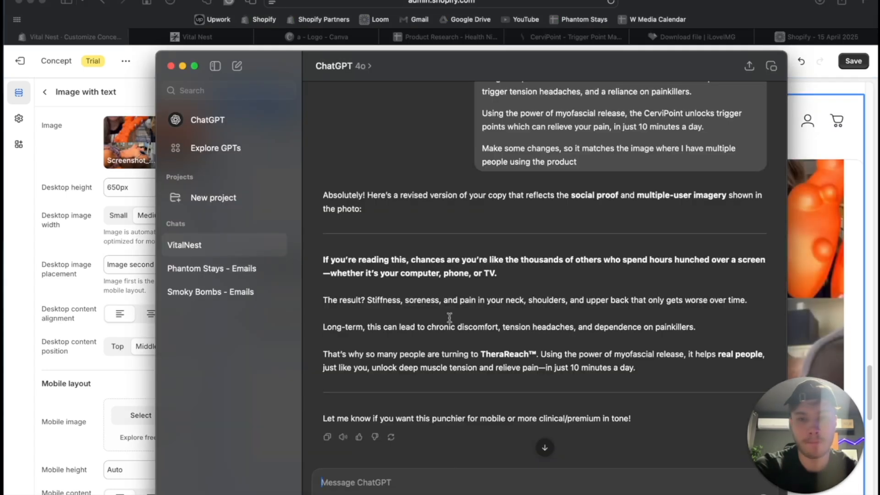
pyautogui.moveTo(648, 362); pyautogui.dragTo(307, 265)
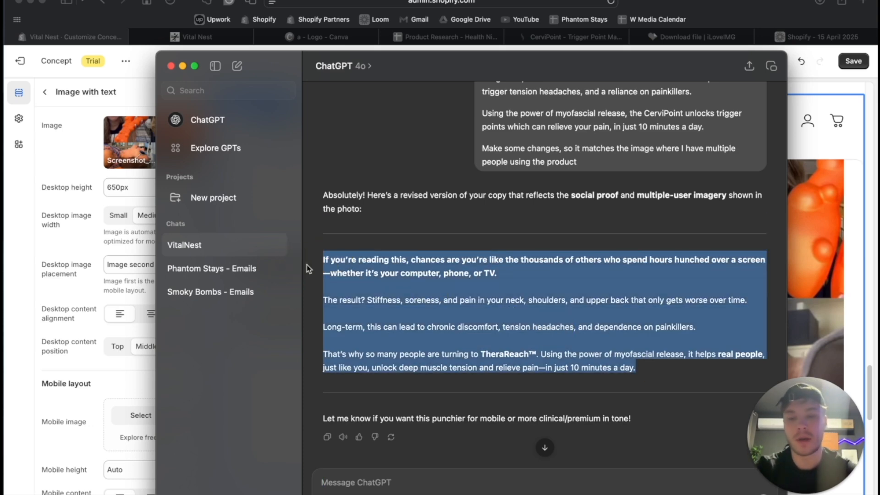
pyautogui.click(19, 280)
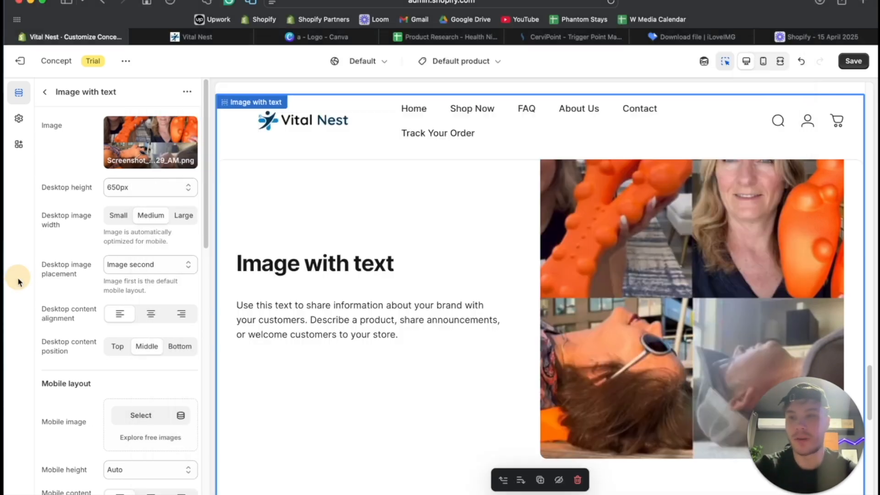
pyautogui.click(43, 93)
pyautogui.click(298, 334)
pyautogui.tripleClick(114, 192)
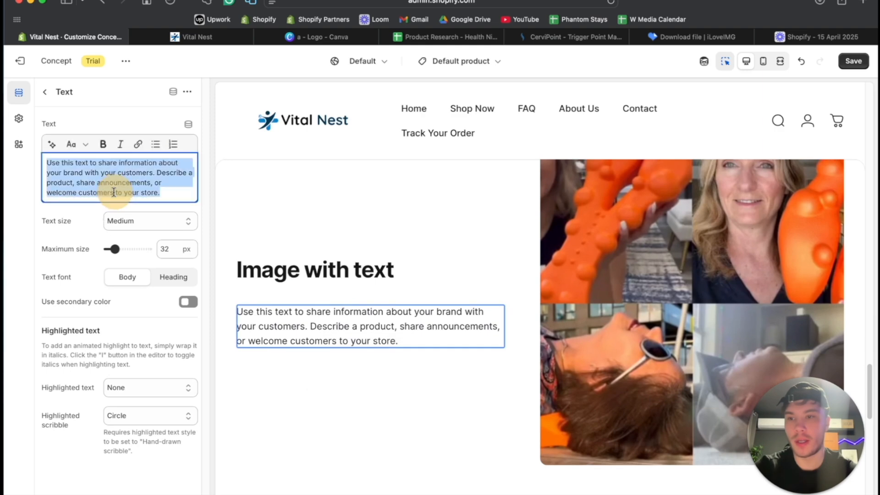
pyautogui.press('super+v')
# - Remove the bold formatting from the pasted body text and delete the extra blank lines between its paragraphs
pyautogui.press('super+a')
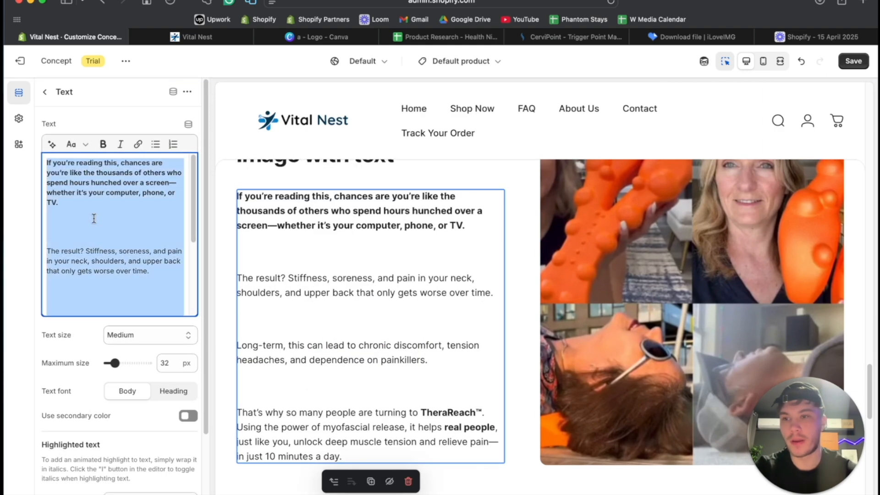
pyautogui.press('super+b')
pyautogui.click(155, 193)
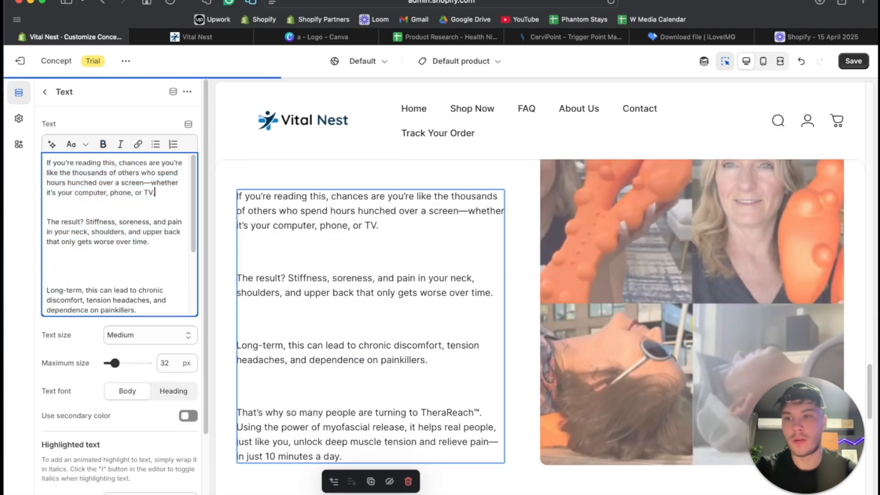
pyautogui.press('Delete')
pyautogui.click(72, 248)
pyautogui.press('Delete')
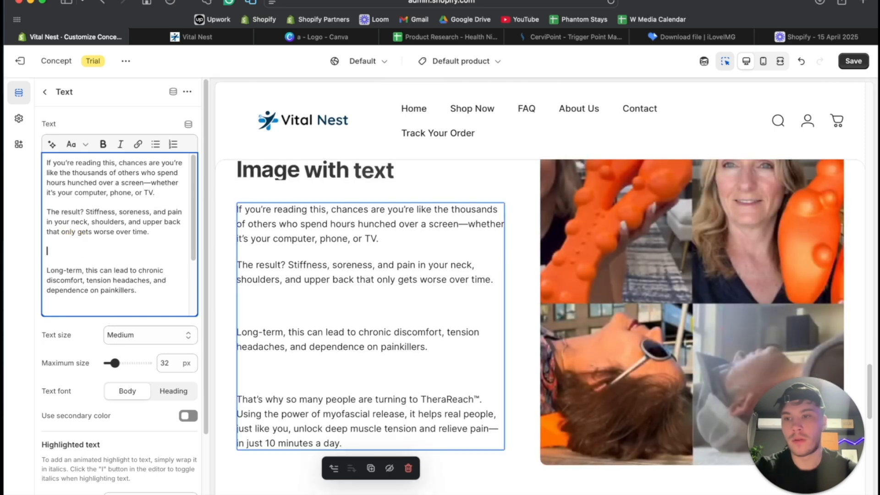
pyautogui.press('Delete')
pyautogui.click(84, 289)
pyautogui.press('Delete')
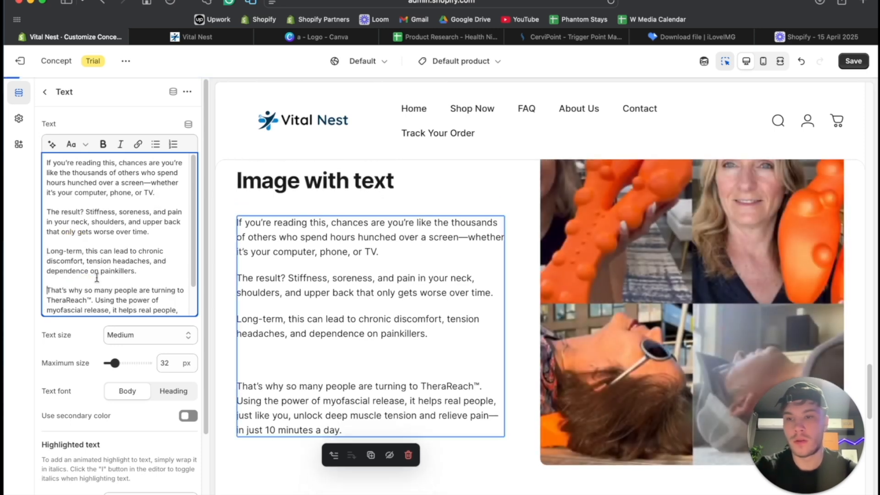
# - Underline "chances are you're like the thousands of others who spend hours hunched over a screen" and replace the following dash with a plain, spaced hyphen
pyautogui.scroll(3, 104, 257)
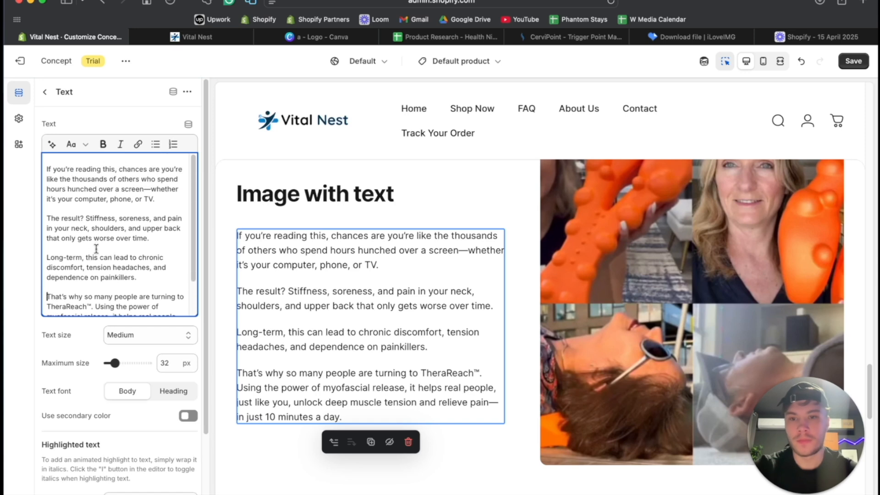
pyautogui.moveTo(118, 162); pyautogui.dragTo(151, 180)
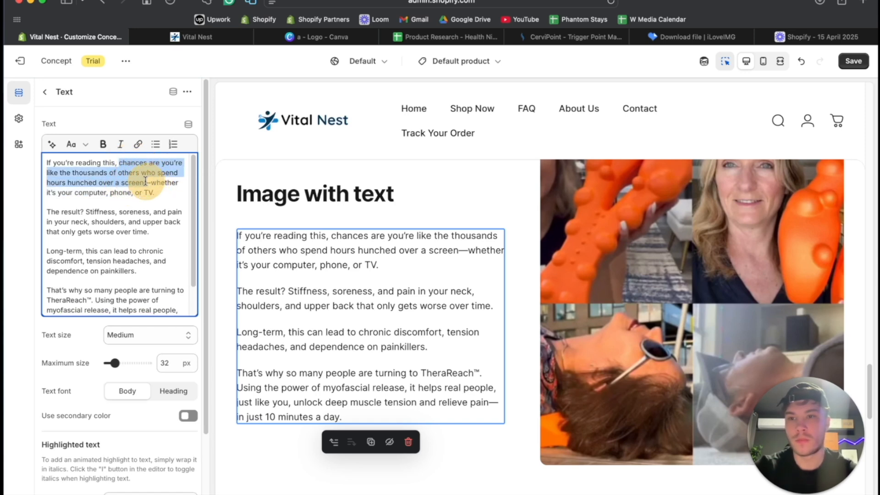
pyautogui.click(154, 181)
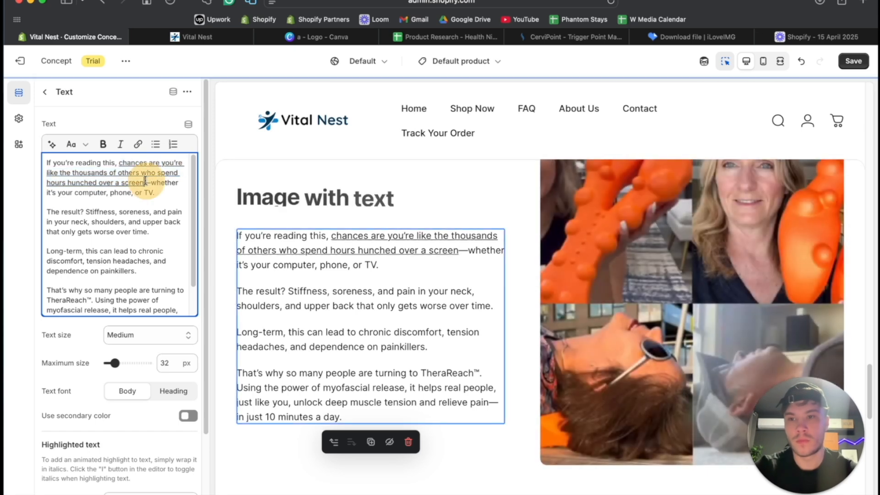
pyautogui.press('BackSpace')
pyautogui.write('0')
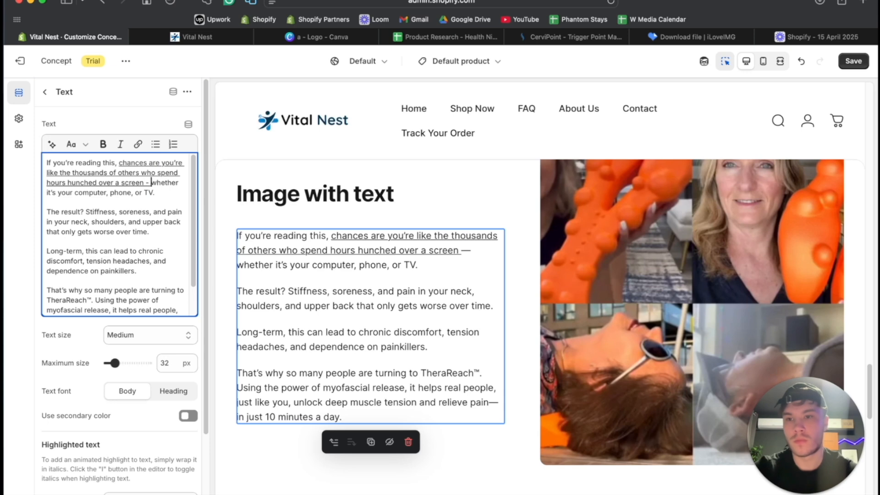
pyautogui.click(146, 180)
pyautogui.press('super+u')
# - Underline "Stiffness, soreness, and pain in your neck" and "so many people are turning to TheraReach™" in the body text
pyautogui.click(143, 217)
pyautogui.scroll(-2, 142, 216)
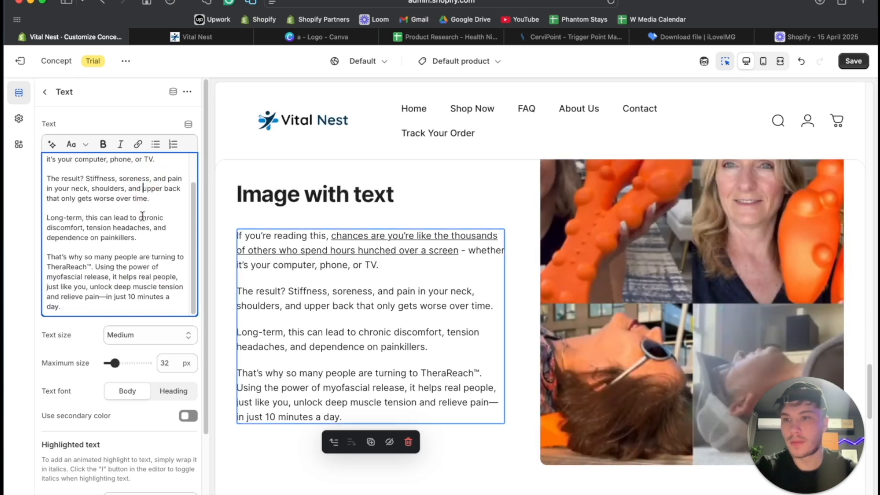
pyautogui.moveTo(86, 179)
pyautogui.mouseDown()
pyautogui.moveTo(127, 189)
pyautogui.moveTo(98, 186)
pyautogui.mouseUp()
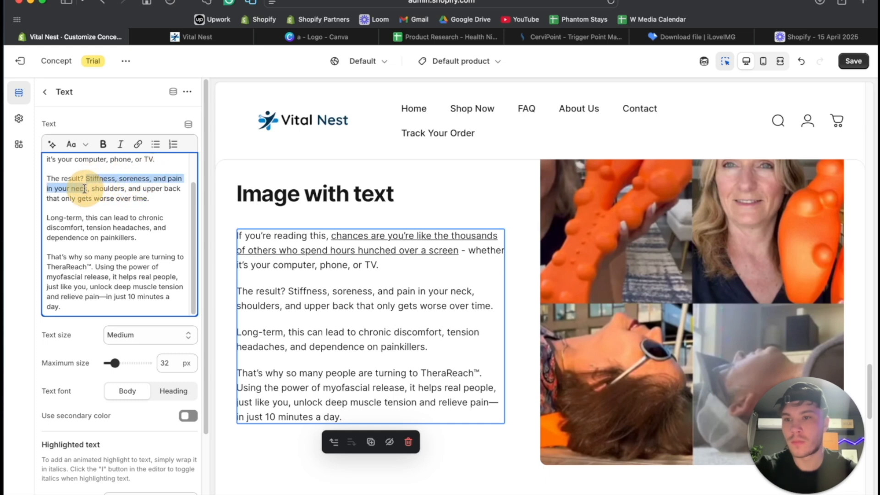
pyautogui.press('super+i')
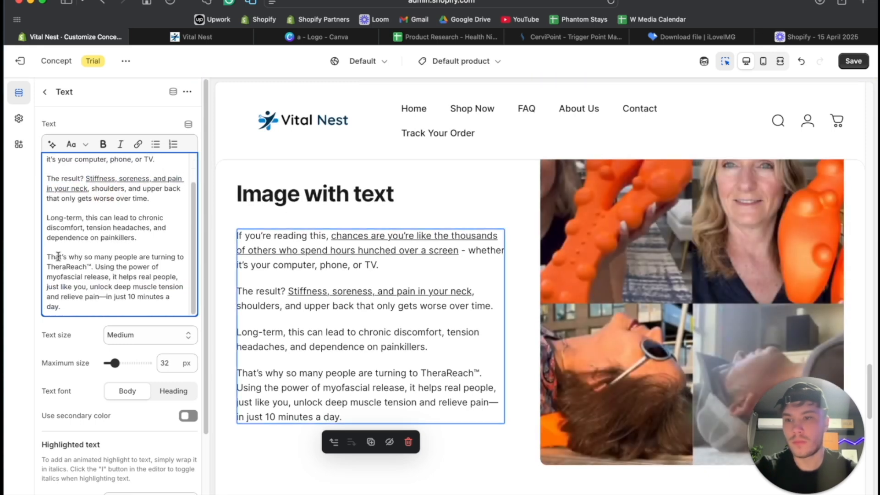
pyautogui.moveTo(85, 257); pyautogui.dragTo(94, 268)
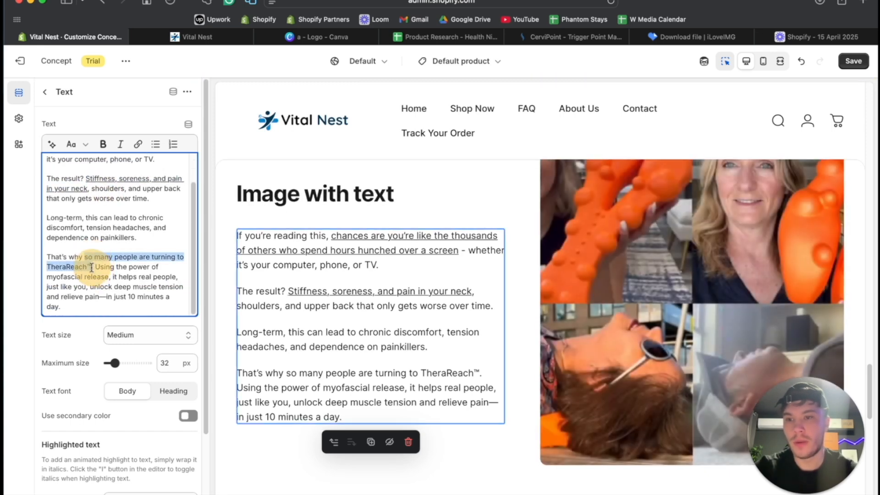
pyautogui.press('super+i')
pyautogui.click(125, 260)
# - Underline "helps real people, just like you, unlock deep muscle tension and relieve pain" and replace the following dash with a plain, spaced hyphen
pyautogui.scroll(-2, 124, 260)
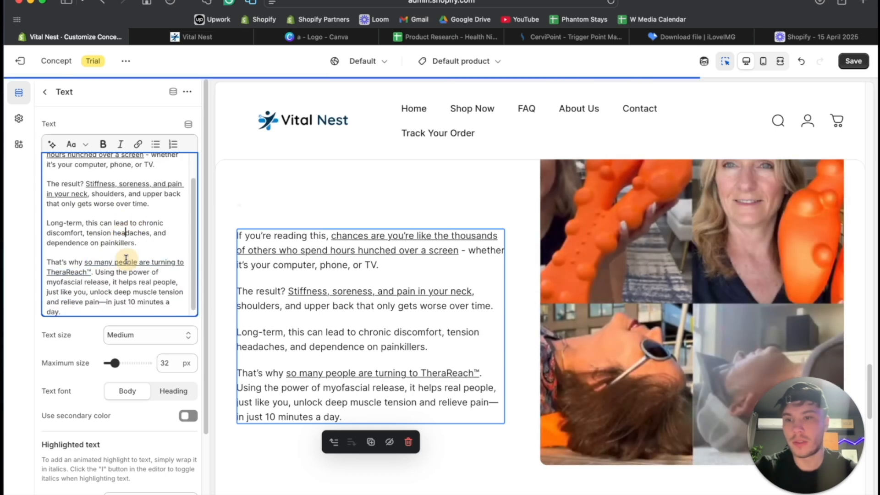
pyautogui.moveTo(119, 276); pyautogui.dragTo(100, 298)
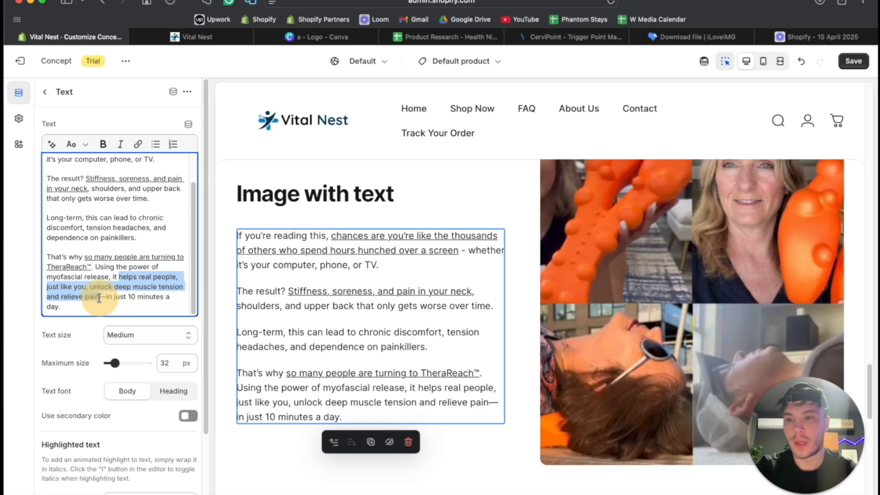
pyautogui.press('super+i')
pyautogui.scroll(-3, 100, 297)
pyautogui.click(99, 297)
pyautogui.press('BackSpace')
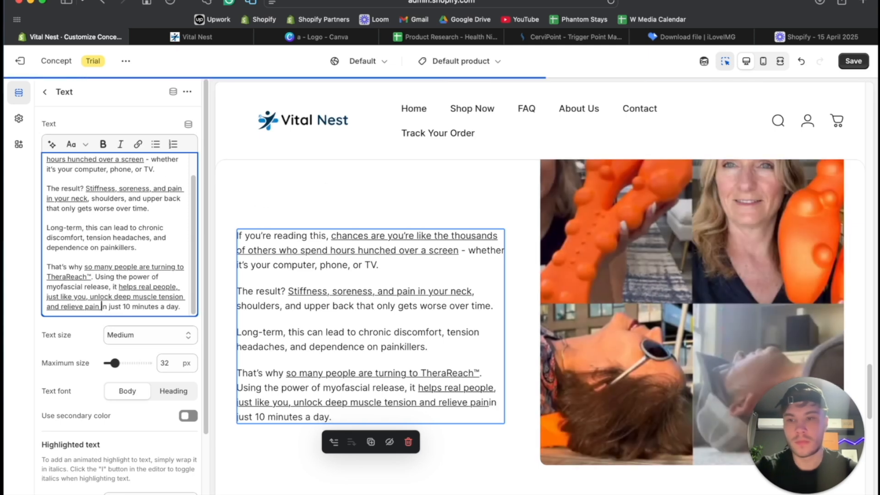
pyautogui.write('-')
pyautogui.click(99, 296)
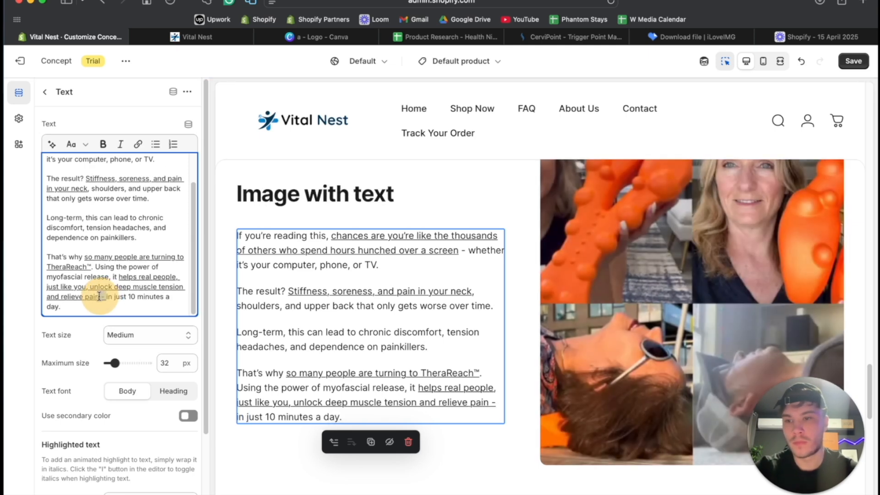
pyautogui.press('super+u')
pyautogui.click(119, 278)
# - Make the product name "TheraReach™" bold in the last paragraph of the body text
pyautogui.scroll(-2, 118, 278)
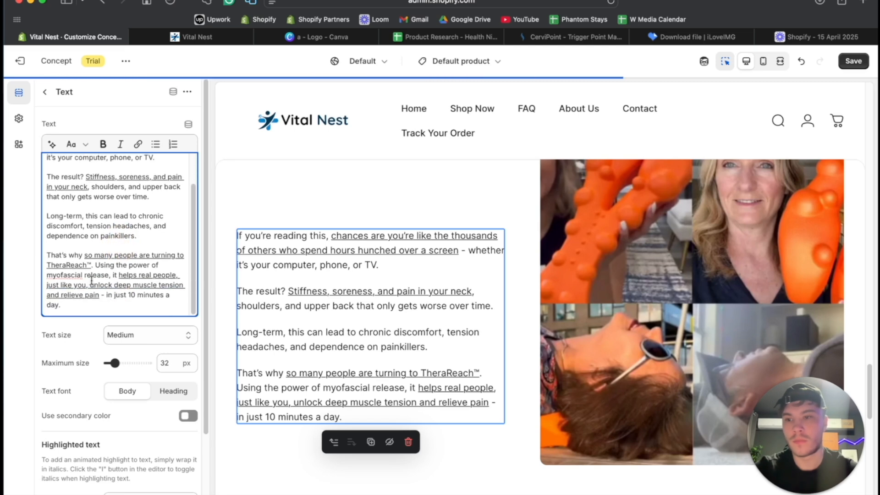
pyautogui.moveTo(91, 267); pyautogui.dragTo(25, 267)
pyautogui.press('super+b')
pyautogui.click(109, 244)
# - Switch to ChatGPT and ask for a header to match the new copy with "Now a header for this part"
pyautogui.moveTo(432, 492)
pyautogui.click(430, 492)
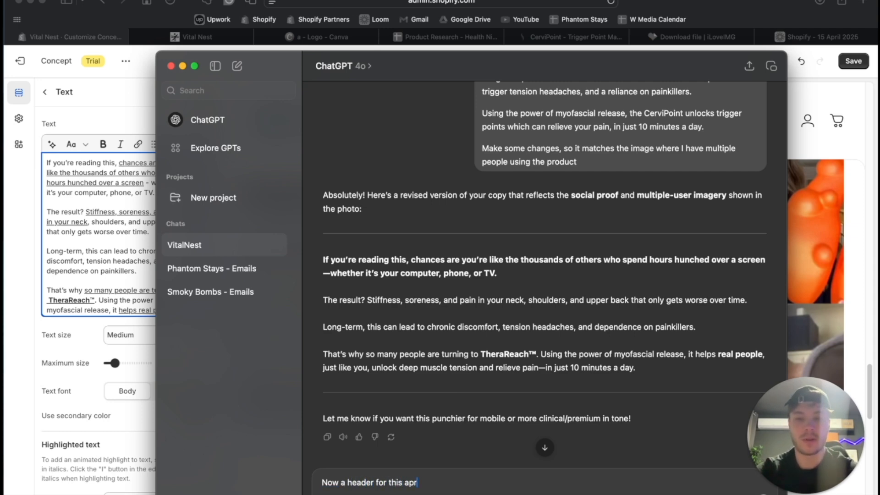
pyautogui.press('Return')
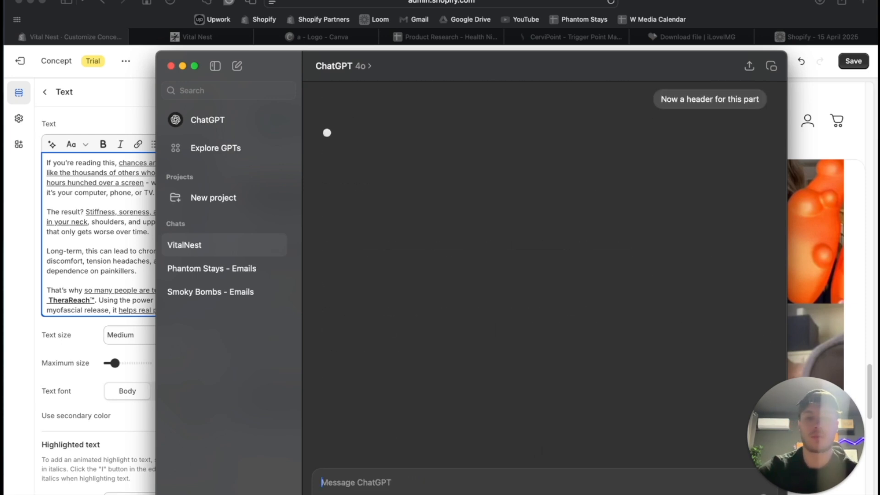
# - Copy ChatGPT's "You're Not Alone—Here's What's Working for Thousands" and replace the image-with-text section's placeholder heading with it in Shopify
pyautogui.click(127, 225)
pyautogui.scroll(3, 424, 267)
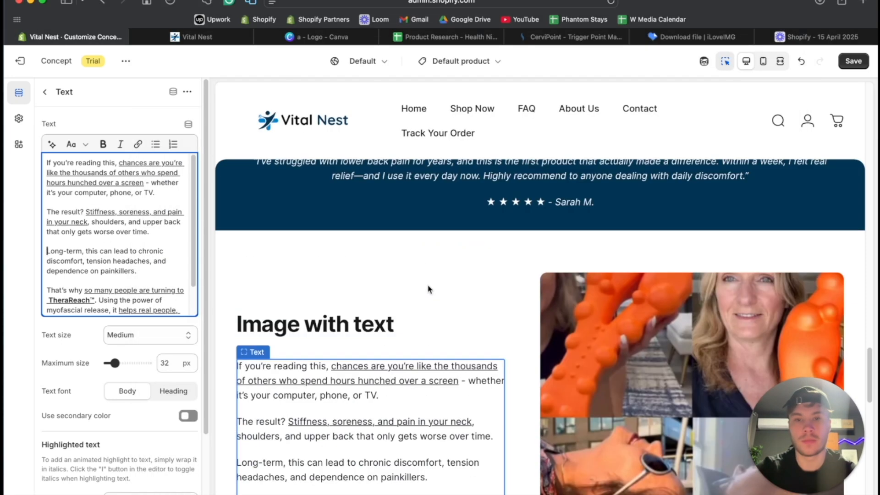
pyautogui.click(433, 493)
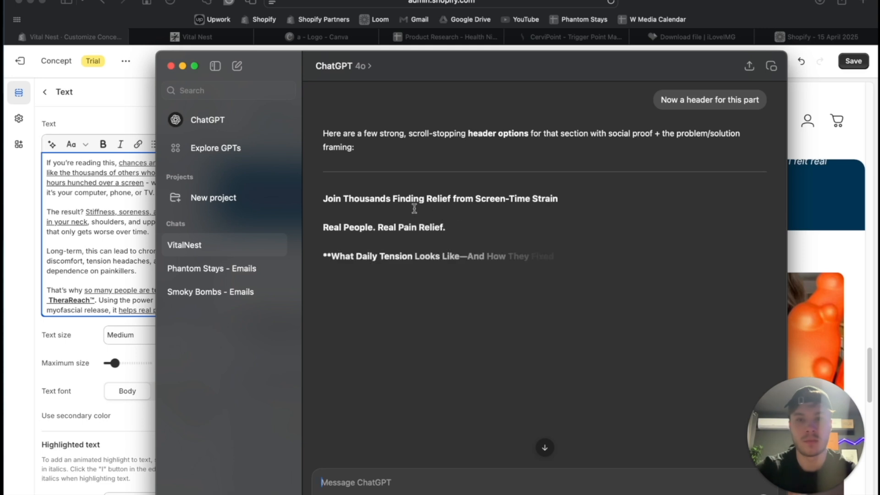
pyautogui.moveTo(323, 281); pyautogui.dragTo(579, 275)
pyautogui.press('super+c')
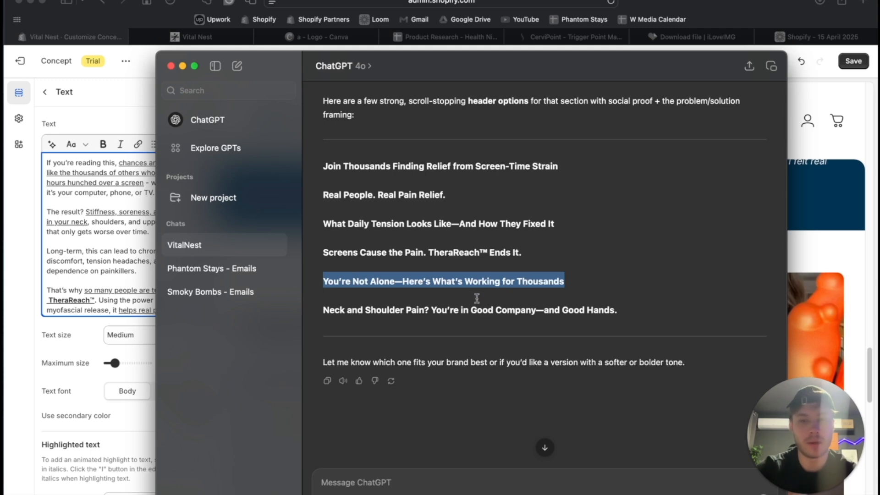
pyautogui.click(26, 266)
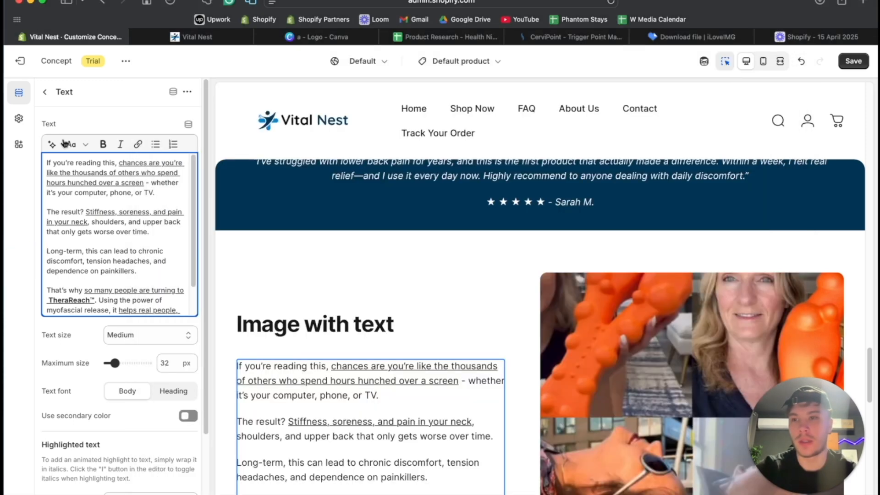
pyautogui.click(283, 326)
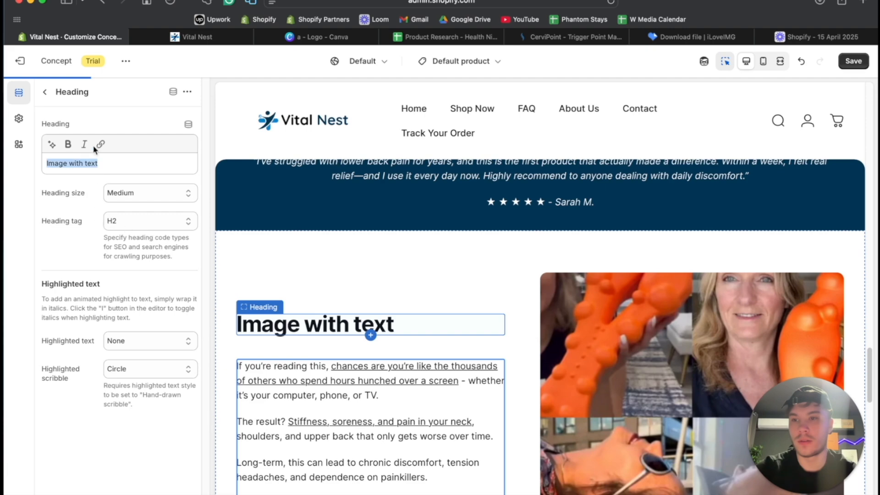
pyautogui.press('super+v')
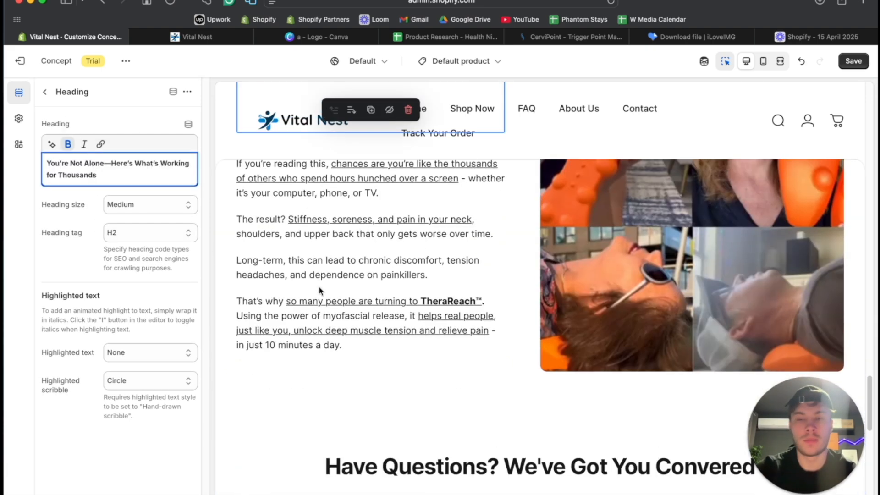
# - Remove the bold formatting from the image-with-text section's heading and save the theme changes
pyautogui.scroll(10, 469, 313)
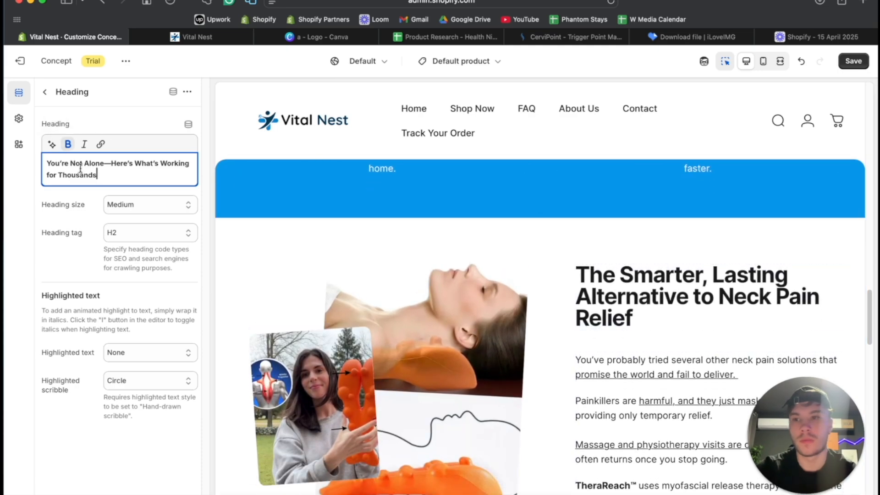
pyautogui.click(67, 142)
pyautogui.click(78, 171)
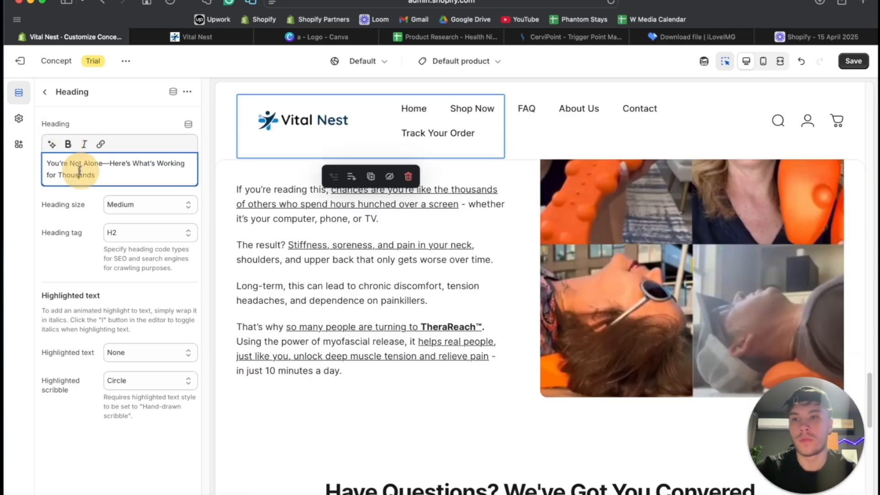
pyautogui.scroll(-10, 460, 313)
pyautogui.scroll(-4, 458, 307)
pyautogui.scroll(12, 675, 240)
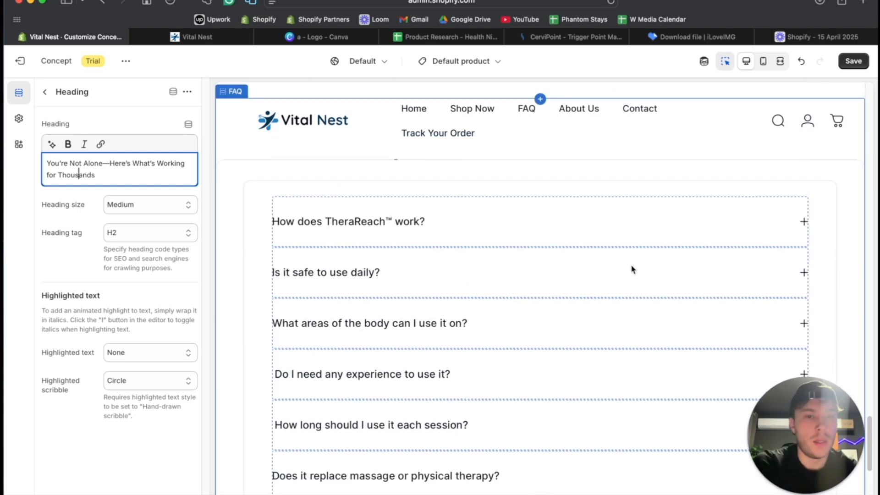
pyautogui.scroll(2, 600, 277)
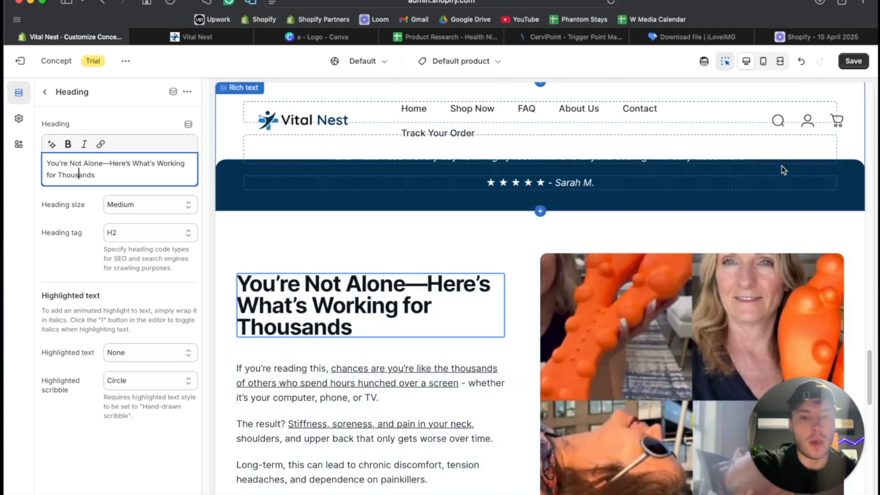
pyautogui.click(852, 61)
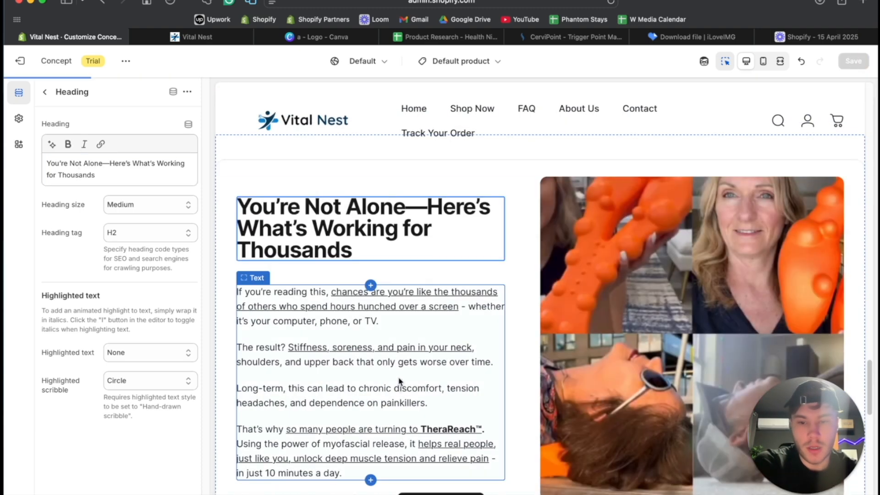
# - Review the image-with-text and FAQ sections in the fullscreen preview, then return to the desktop view
pyautogui.click(779, 61)
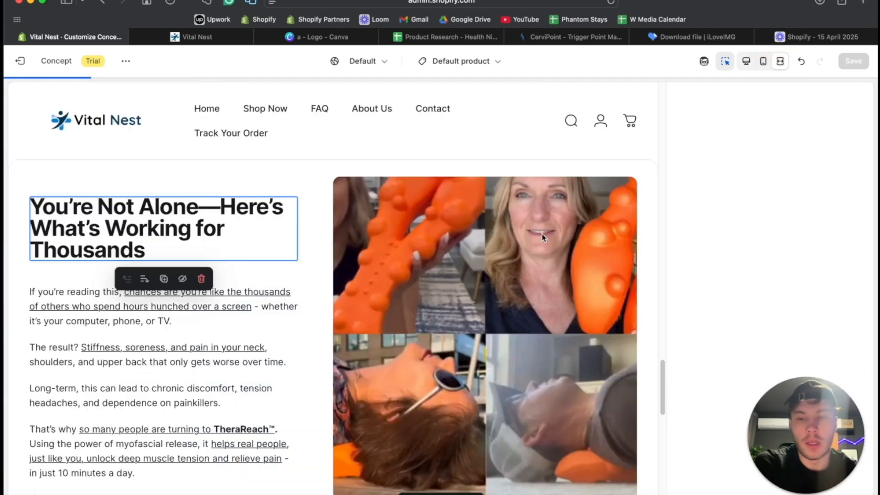
pyautogui.scroll(-3, 542, 237)
pyautogui.scroll(-5, 541, 238)
pyautogui.scroll(10, 542, 236)
pyautogui.scroll(-15, 542, 236)
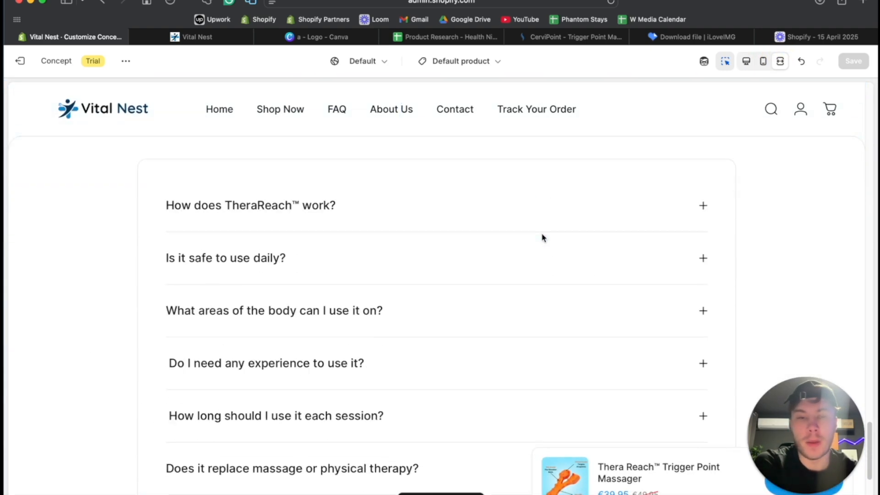
pyautogui.click(746, 61)
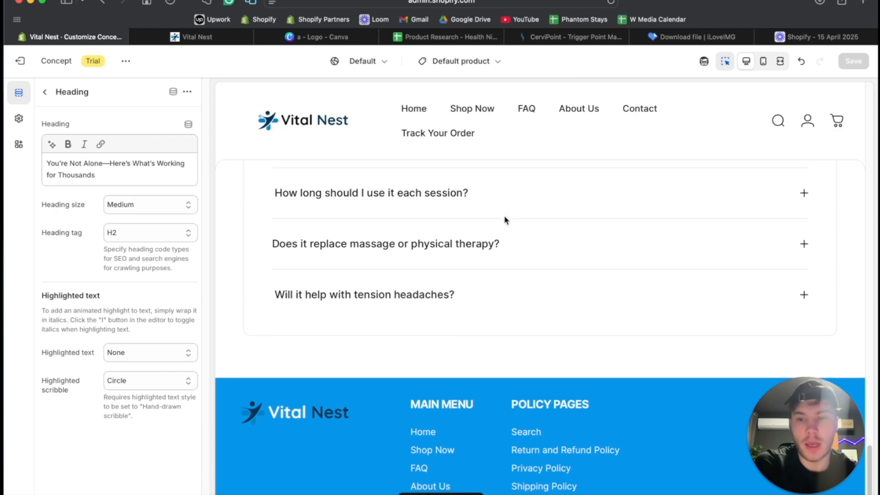
# - Add the Loox Product Reviews Widget as a new app section below the product page's FAQ
pyautogui.scroll(-4, 504, 220)
pyautogui.click(44, 95)
pyautogui.scroll(-10, 98, 366)
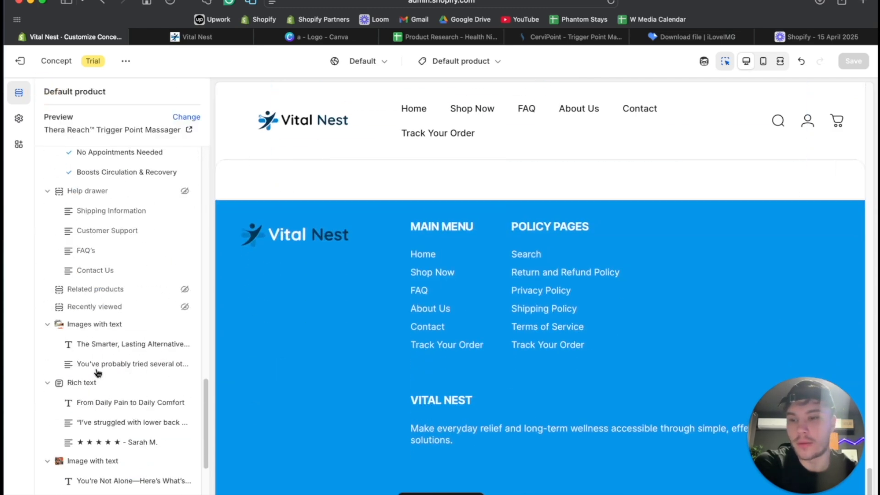
pyautogui.click(73, 427)
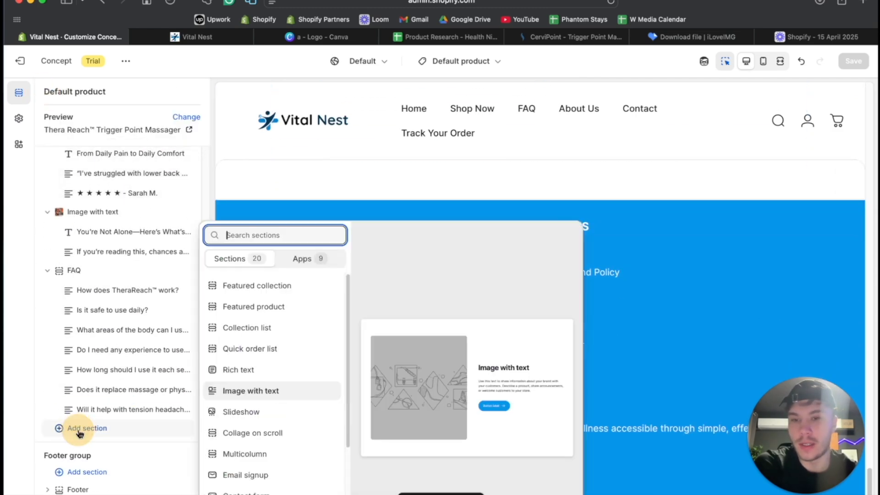
pyautogui.scroll(-5, 267, 427)
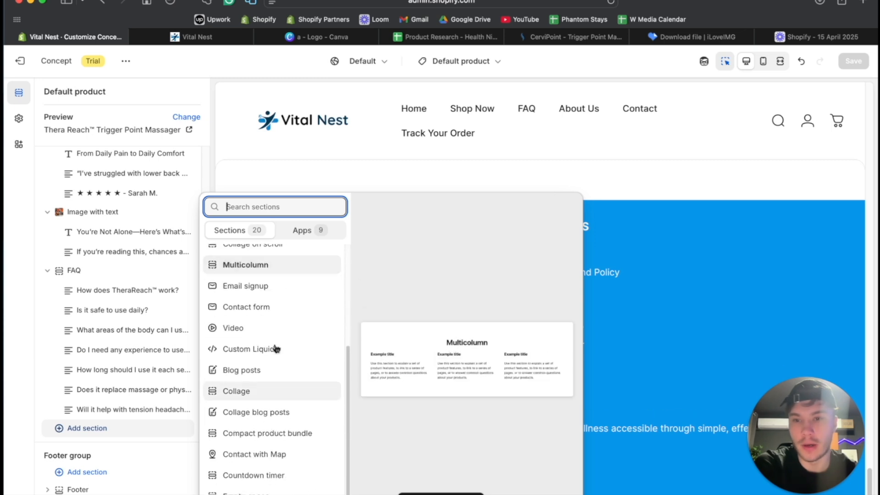
pyautogui.click(301, 231)
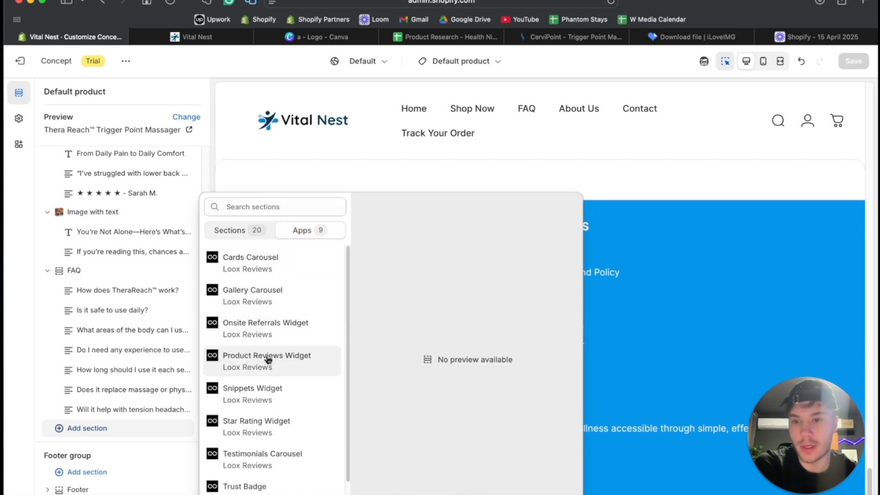
pyautogui.scroll(-2, 269, 337)
pyautogui.scroll(2, 269, 336)
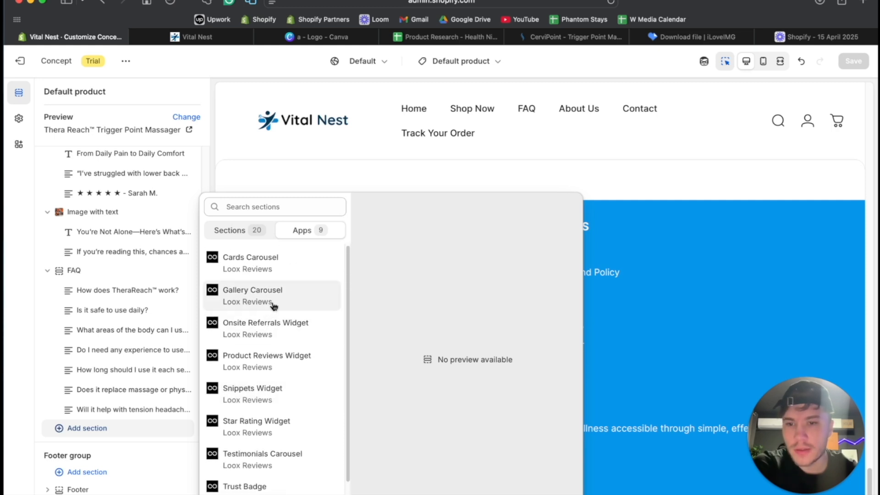
pyautogui.click(275, 363)
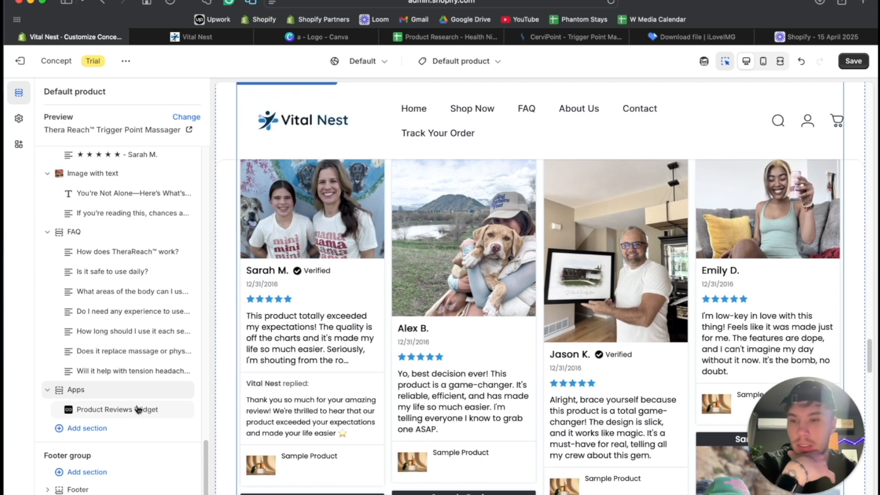
# - Set the Product Reviews Widget to show reviews from all products, display 10 reviews and hide product thumbnails
pyautogui.click(122, 409)
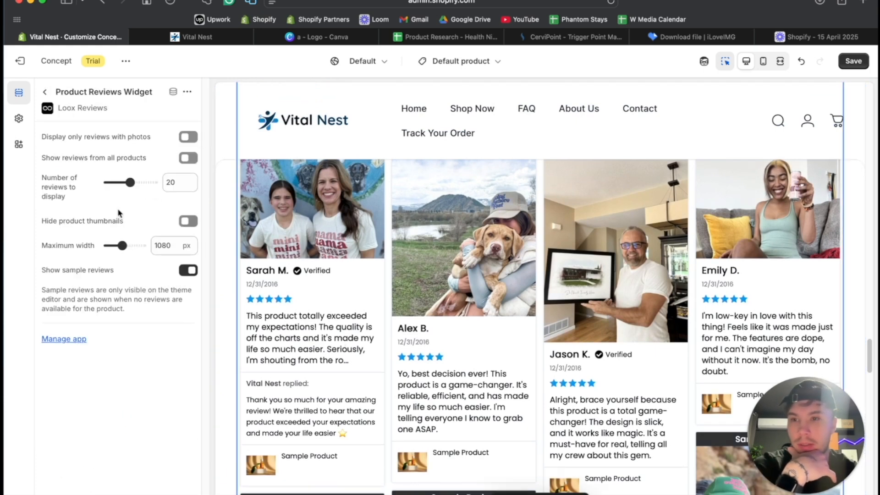
pyautogui.click(44, 92)
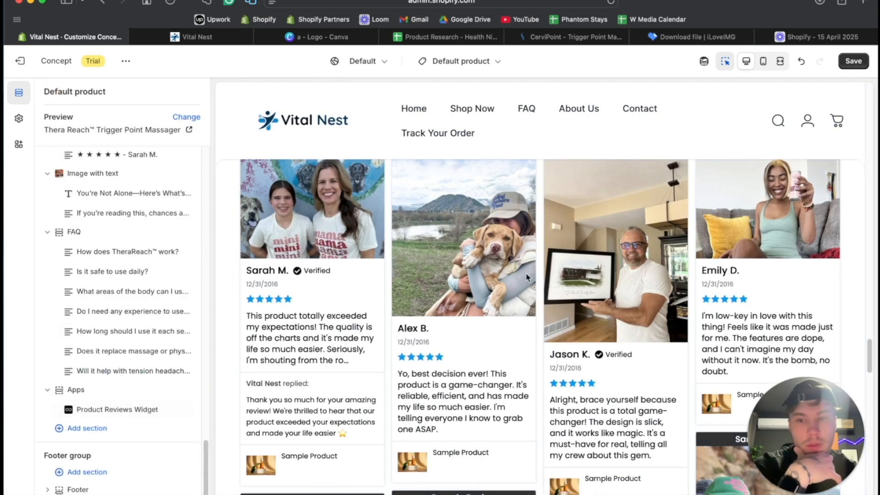
pyautogui.scroll(-10, 518, 320)
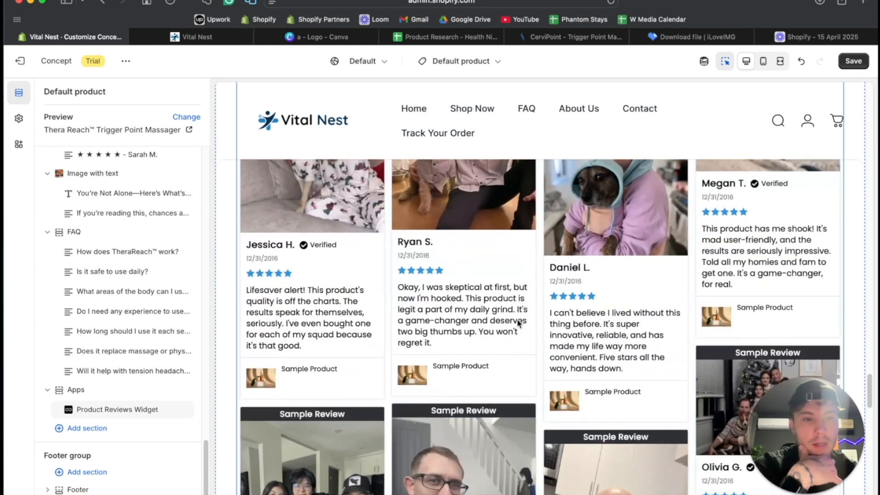
pyautogui.click(76, 400)
pyautogui.click(92, 405)
pyautogui.click(102, 412)
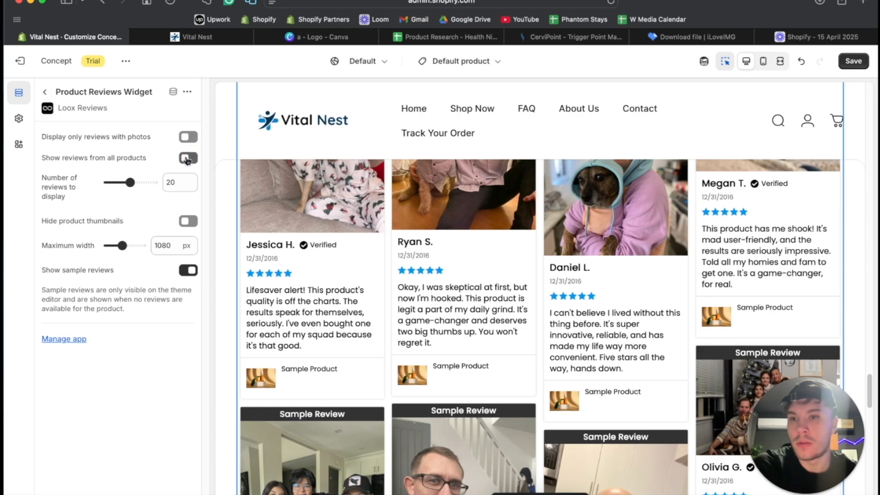
pyautogui.scroll(-10, 514, 275)
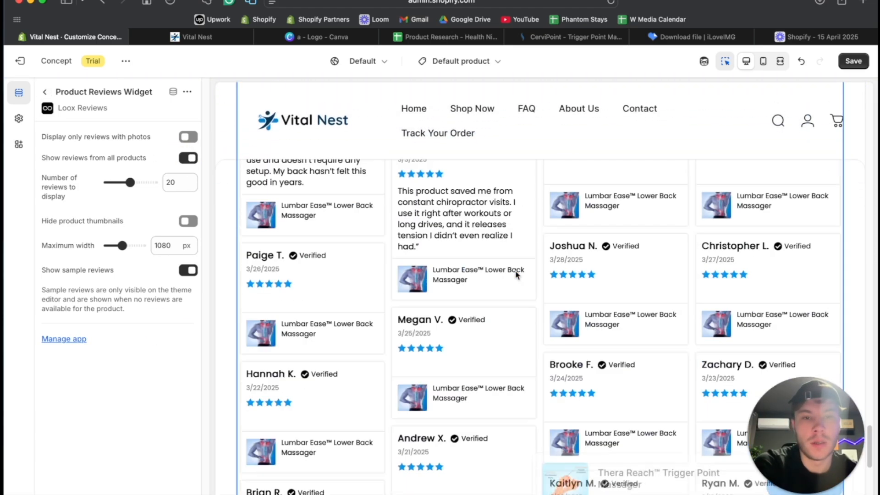
pyautogui.scroll(4, 516, 274)
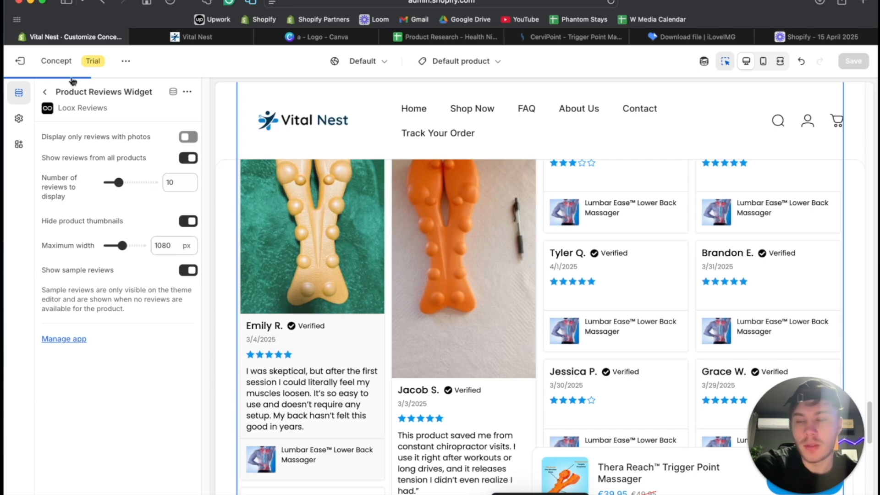
pyautogui.click(45, 95)
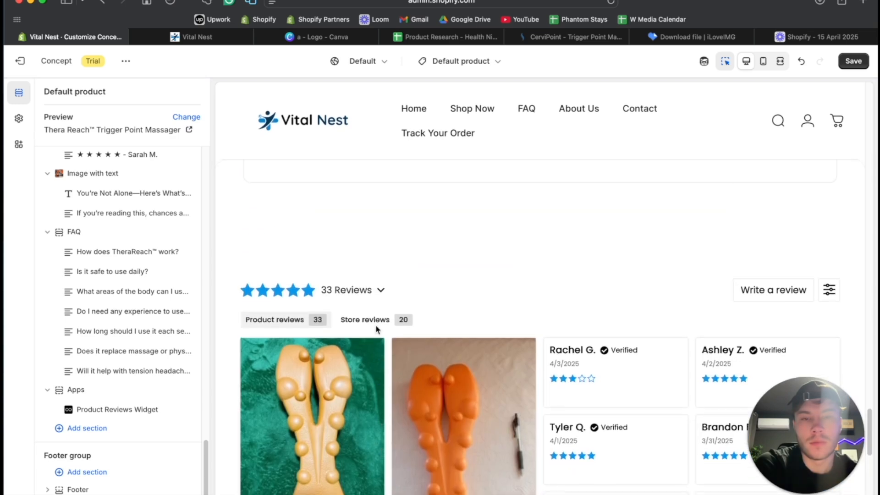
# - Examine the reviews section's layout and its spacing below the FAQ in the desktop and fullscreen previews
pyautogui.scroll(3, 375, 327)
pyautogui.scroll(-9, 375, 326)
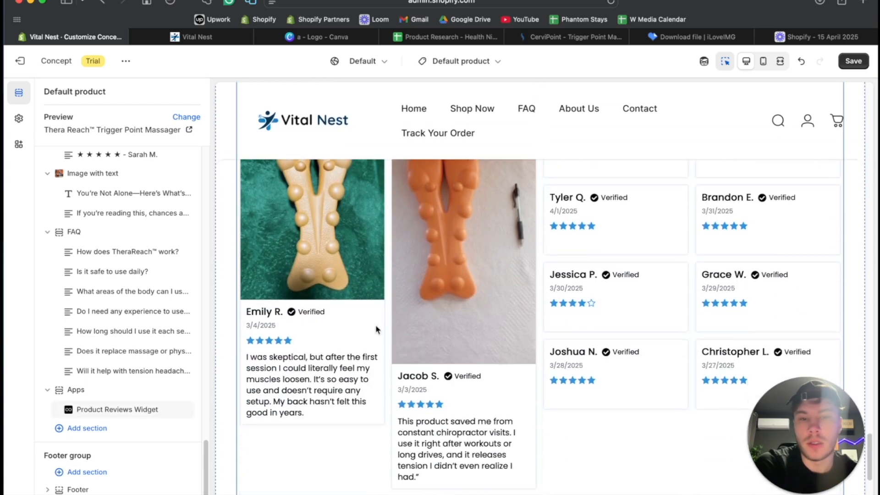
pyautogui.scroll(7, 375, 330)
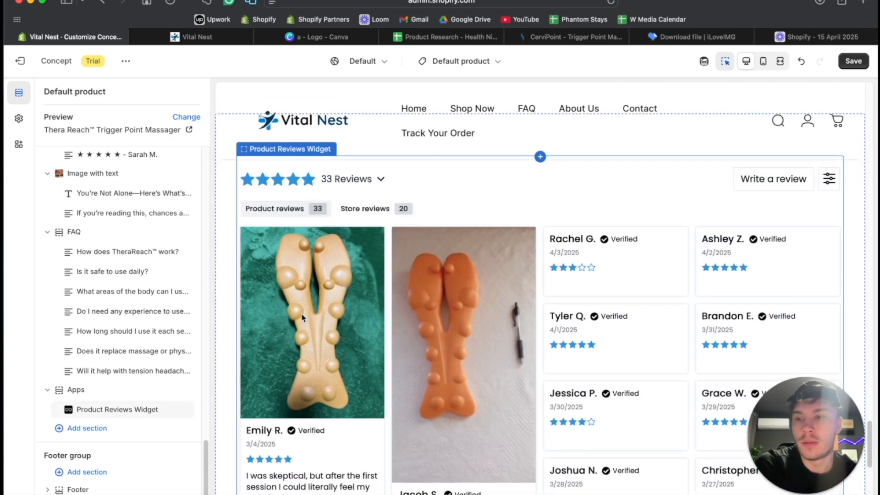
pyautogui.scroll(5, 403, 380)
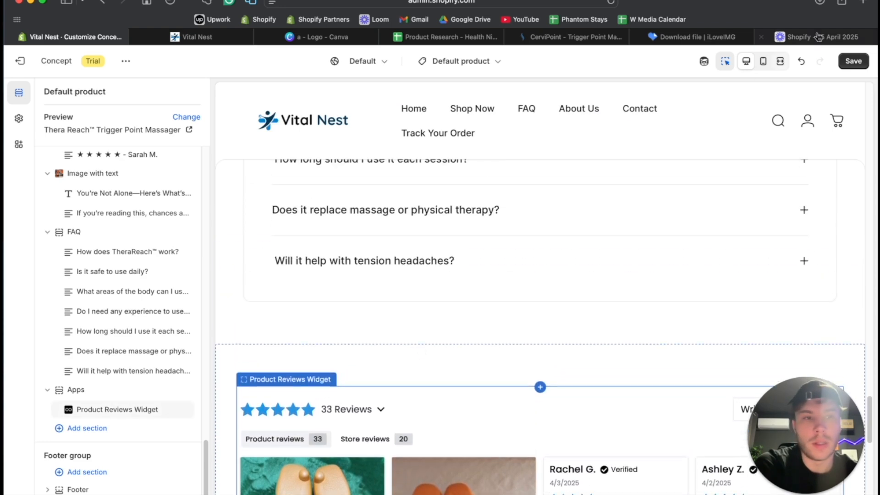
pyautogui.click(775, 61)
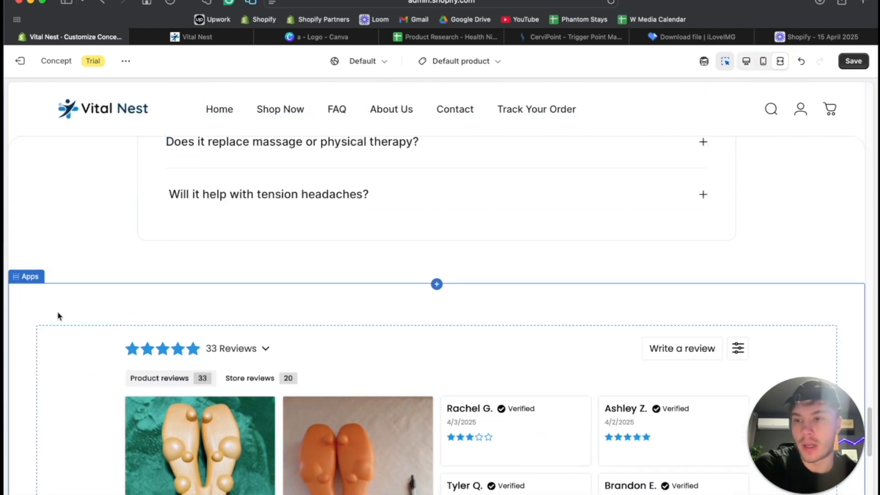
pyautogui.click(746, 64)
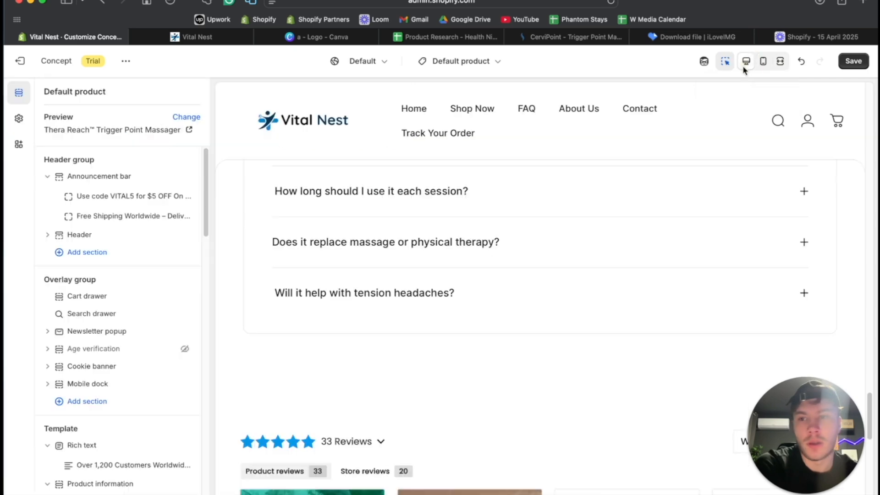
pyautogui.scroll(-10, 111, 371)
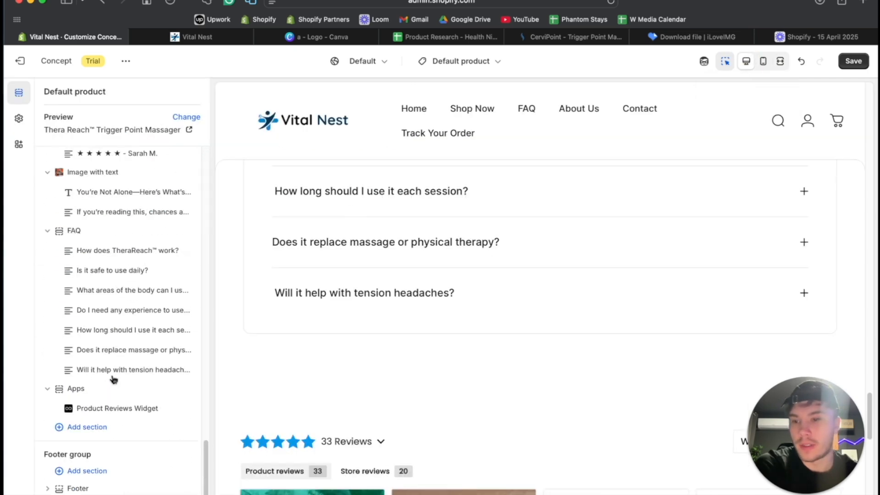
# - Set the Product Reviews Widget's maximum width to 1560 px and check its layout in the fullscreen preview
pyautogui.click(98, 410)
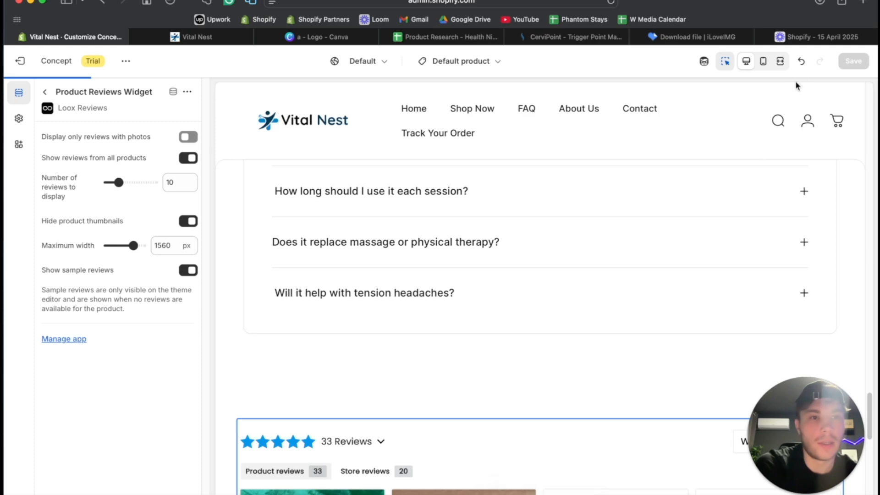
pyautogui.click(780, 62)
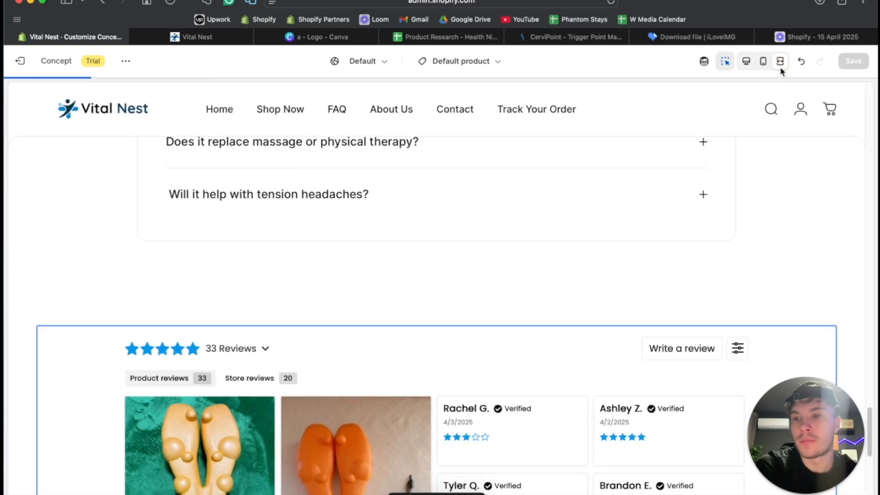
pyautogui.scroll(-6, 575, 257)
pyautogui.scroll(10, 575, 262)
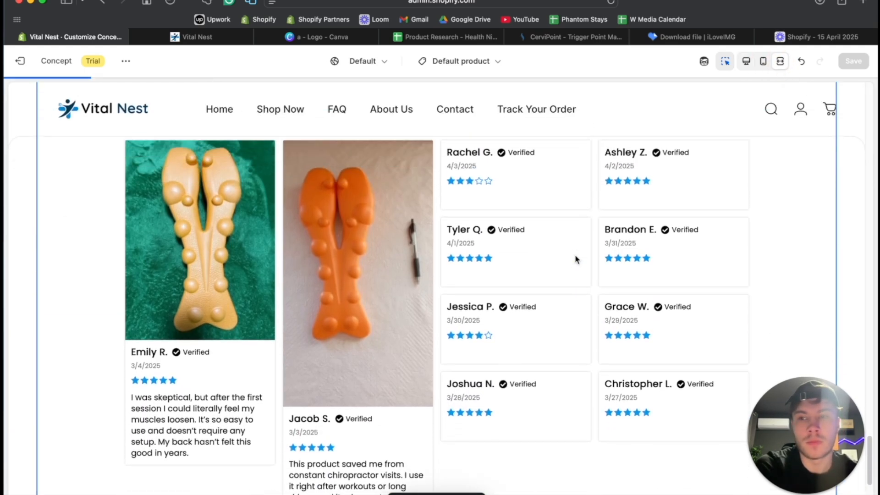
pyautogui.scroll(-10, 51, 312)
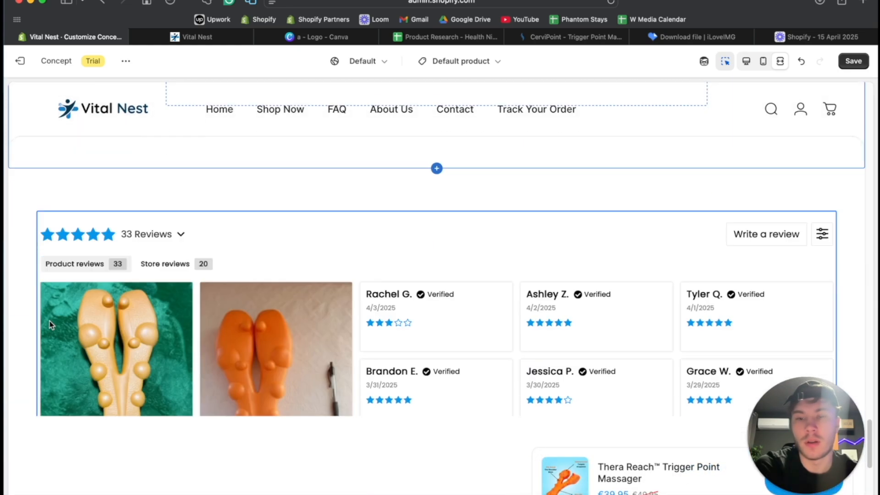
pyautogui.scroll(10, 323, 309)
pyautogui.scroll(4, 323, 310)
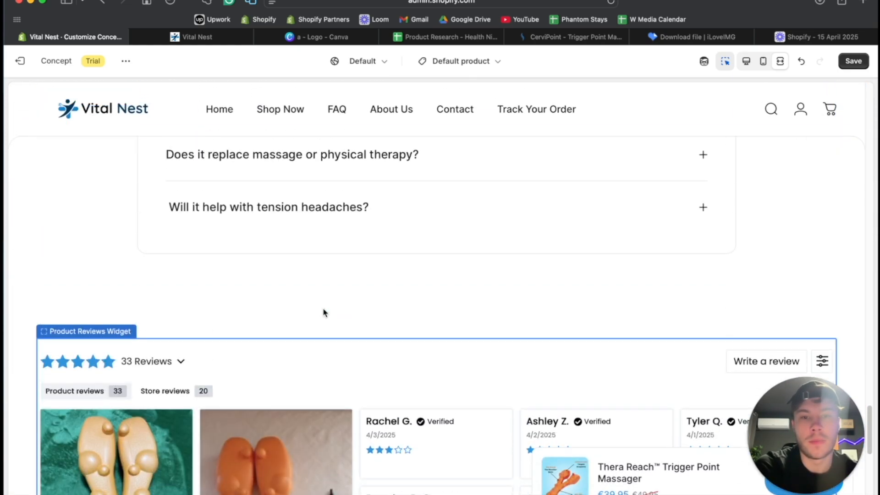
pyautogui.scroll(-12, 324, 311)
pyautogui.scroll(1, 324, 310)
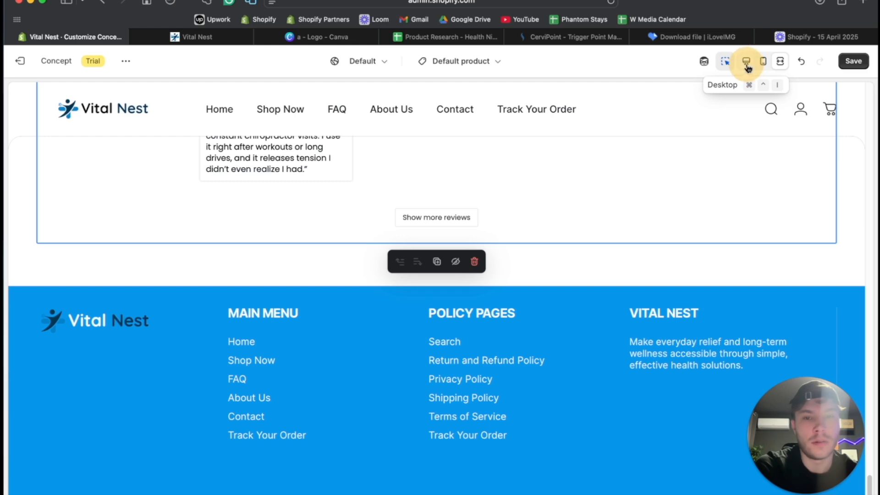
# - Set the reviews widget's Apps section to 20 px top padding and 40 px bottom padding
pyautogui.click(747, 68)
pyautogui.click(338, 366)
pyautogui.scroll(-2, 123, 356)
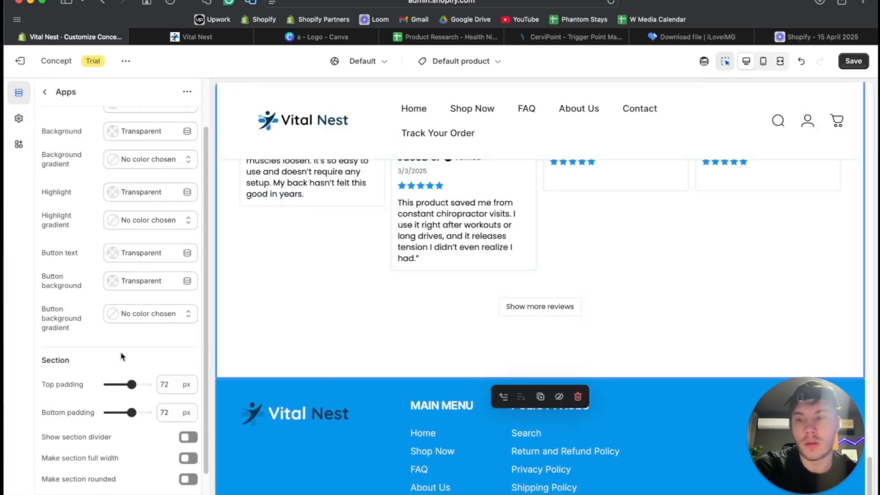
pyautogui.scroll(-2, 123, 356)
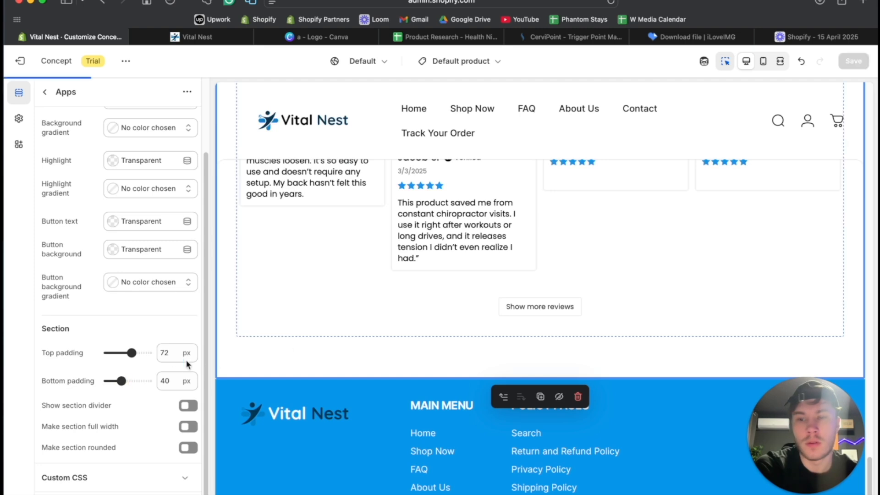
pyautogui.scroll(10, 475, 303)
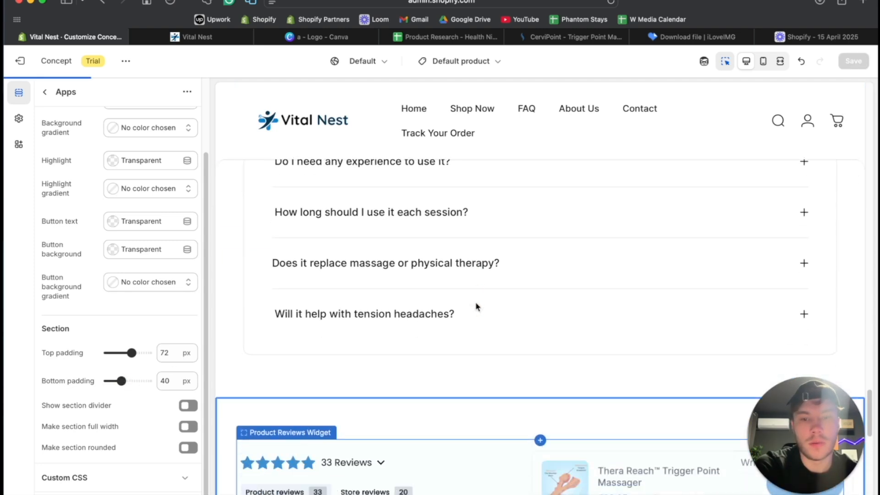
pyautogui.scroll(-3, 475, 303)
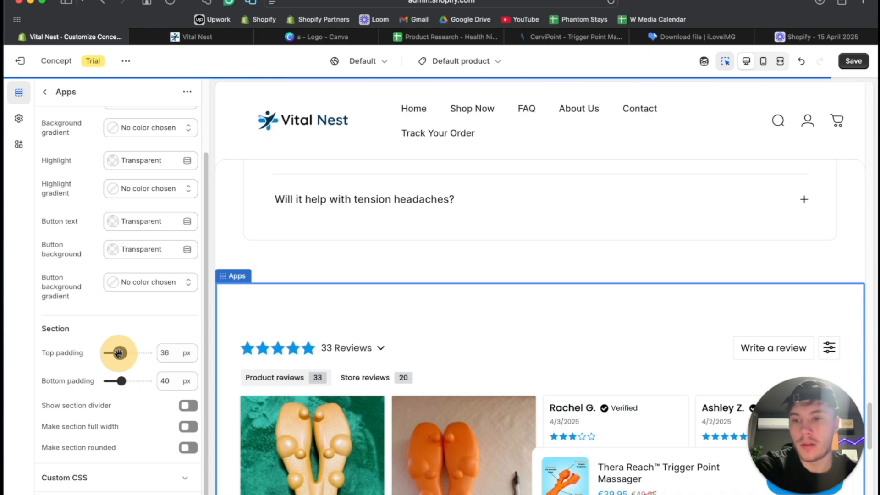
pyautogui.moveTo(118, 353); pyautogui.dragTo(116, 352)
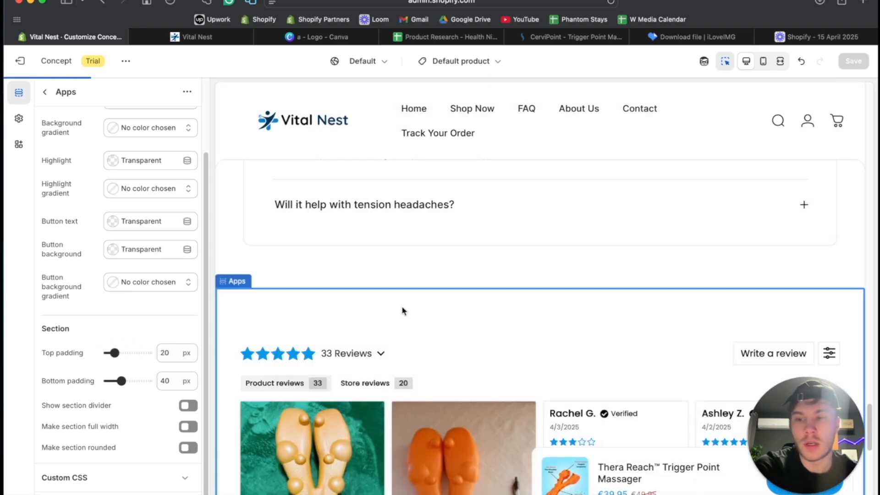
# - Examine the spacing between the FAQ and the reviews in the fullscreen preview with the inspector off, then return to the desktop view
pyautogui.click(780, 61)
pyautogui.scroll(-10, 486, 272)
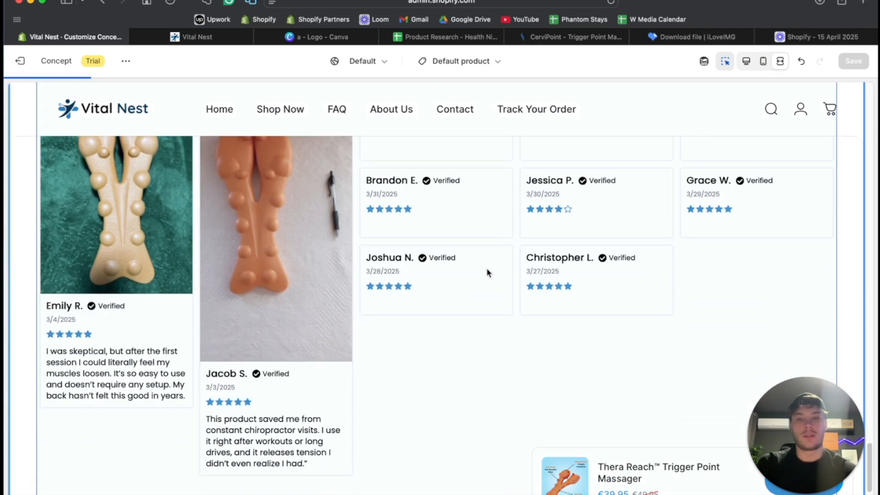
pyautogui.scroll(5, 486, 272)
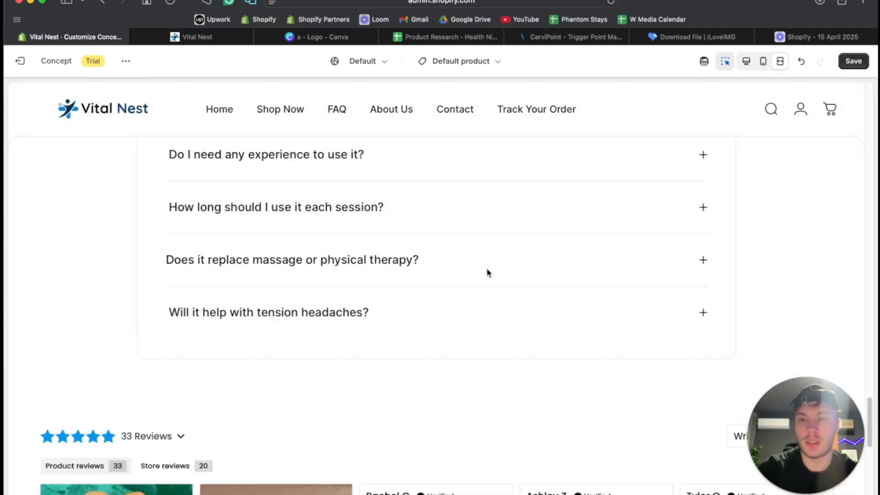
pyautogui.click(725, 61)
pyautogui.scroll(-7, 599, 250)
pyautogui.scroll(15, 598, 250)
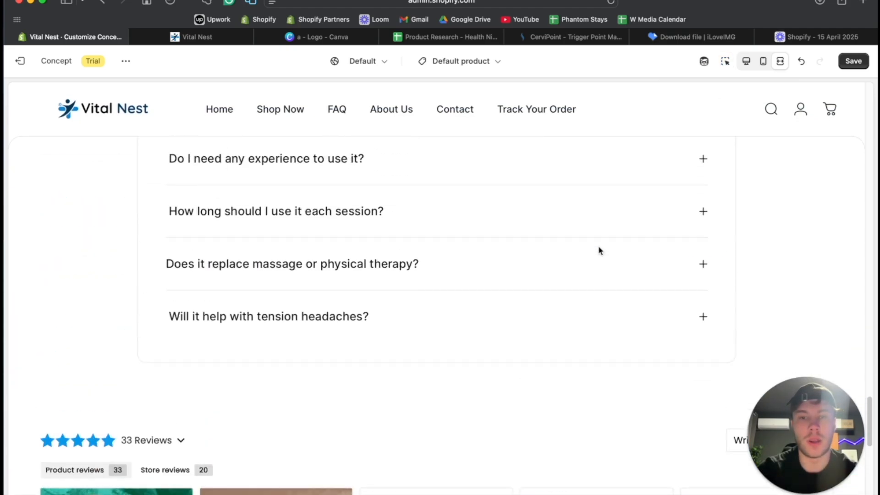
pyautogui.scroll(-15, 599, 247)
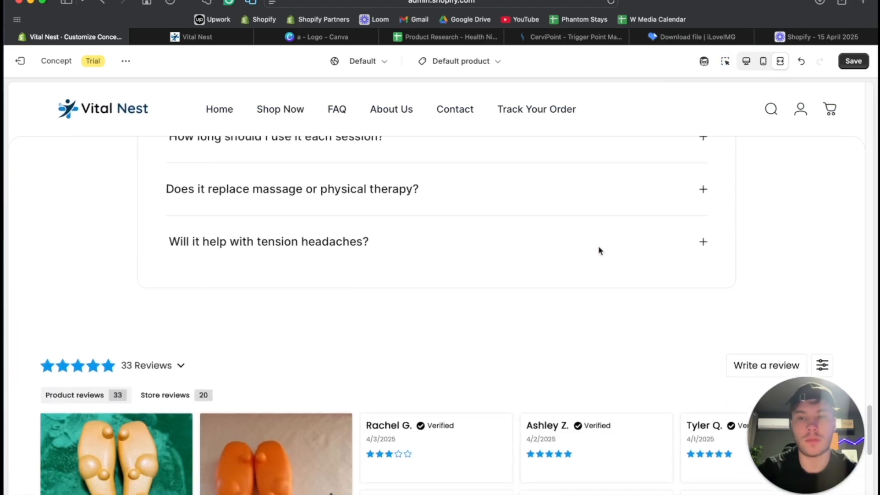
pyautogui.scroll(10, 598, 245)
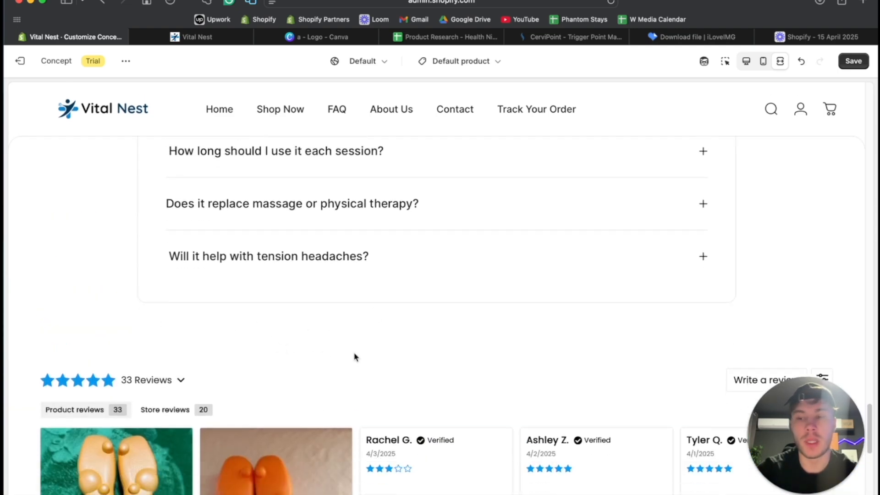
pyautogui.scroll(5, 326, 296)
pyautogui.scroll(-4, 316, 296)
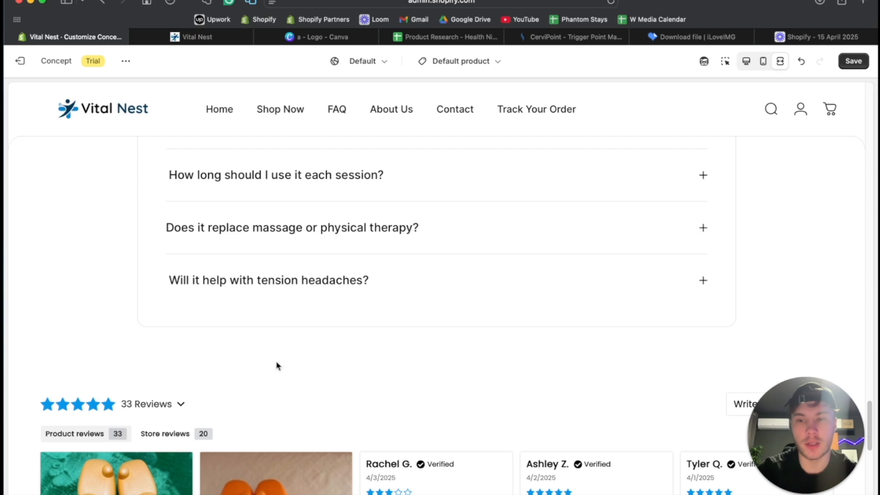
pyautogui.click(747, 64)
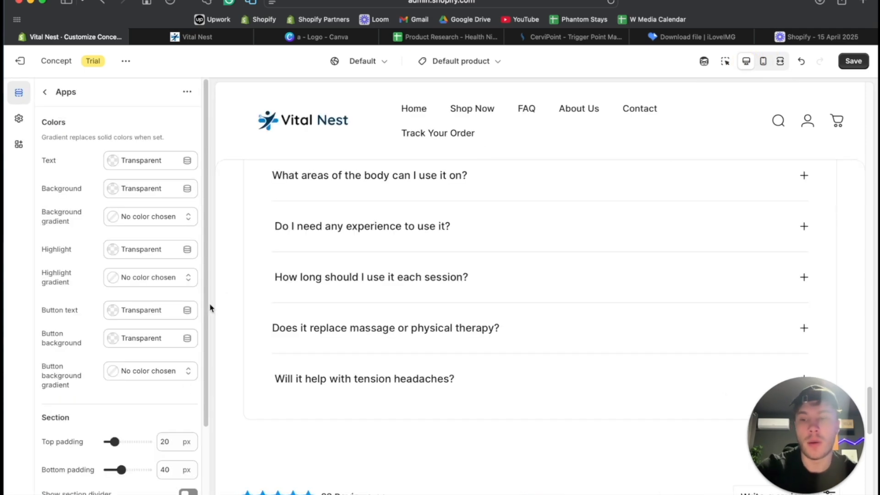
# - Add a Multicolumn section below the Product Reviews Widget on the product page
pyautogui.click(48, 93)
pyautogui.scroll(-15, 96, 426)
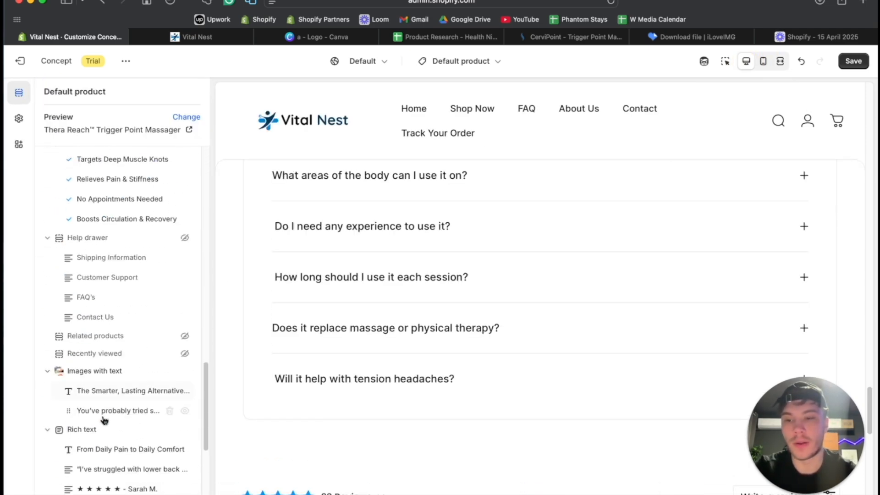
pyautogui.click(89, 429)
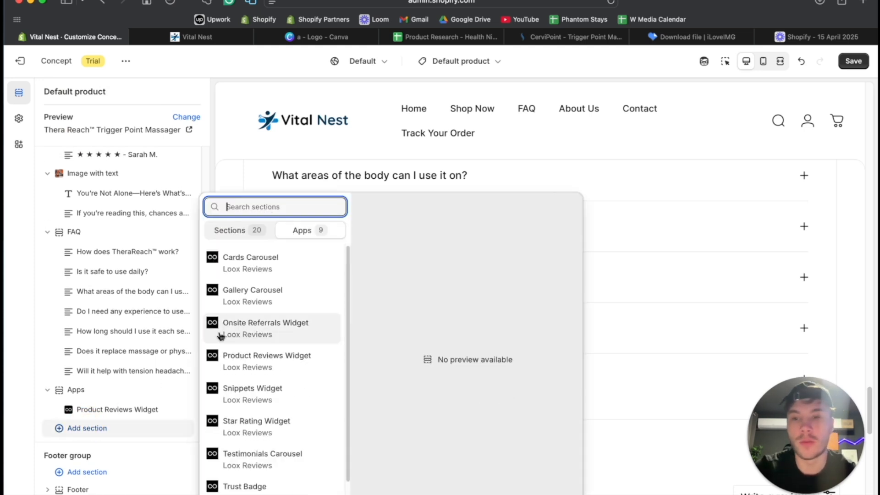
pyautogui.click(76, 430)
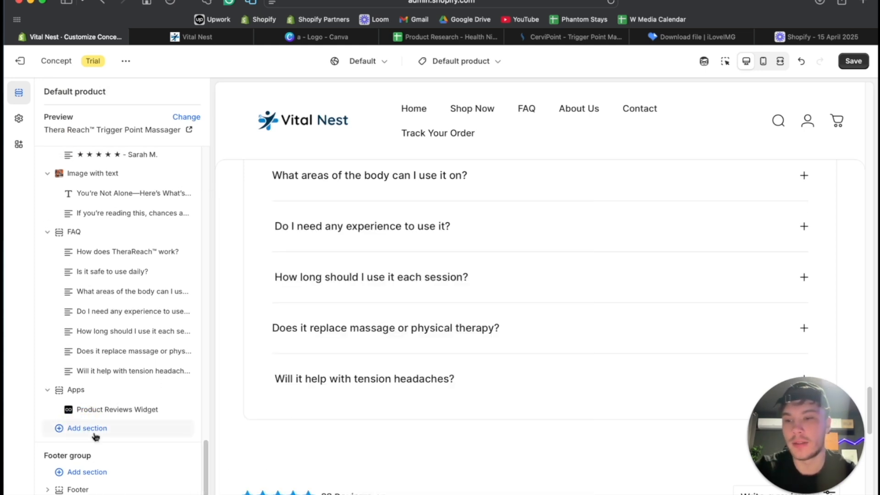
pyautogui.click(79, 435)
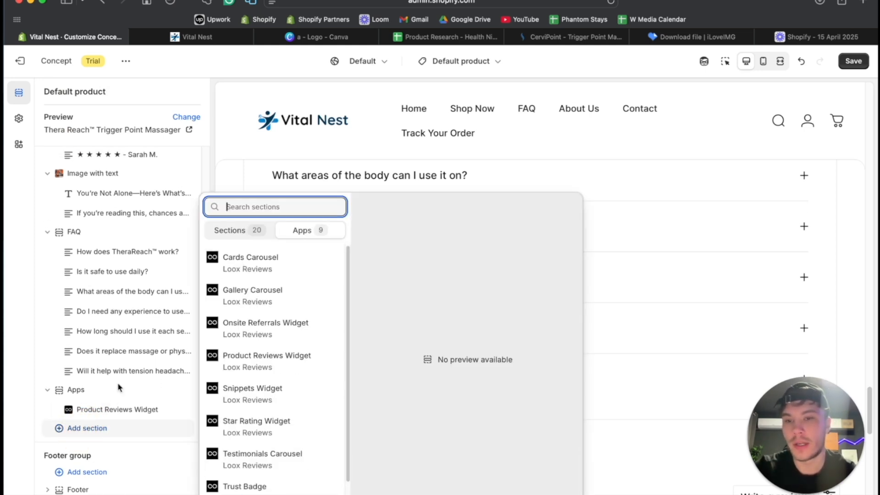
pyautogui.click(263, 230)
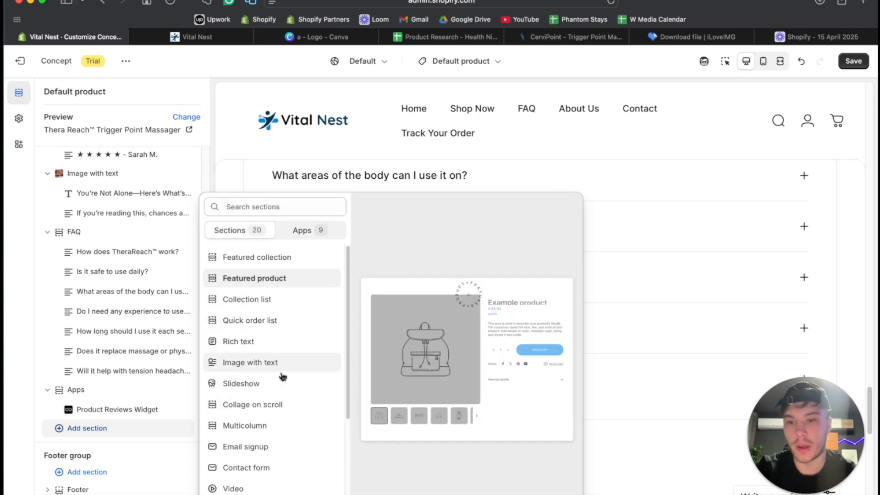
pyautogui.click(279, 425)
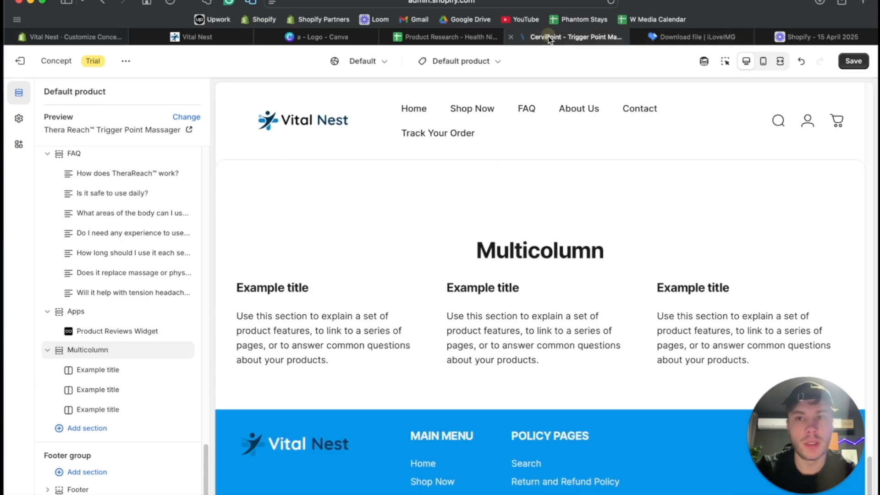
# - Switch to the Vital Nest storefront and look through its homepage for the icon columns describing shipping, support and returns
pyautogui.click(550, 38)
pyautogui.click(197, 36)
pyautogui.scroll(-4, 397, 246)
pyautogui.scroll(-15, 397, 246)
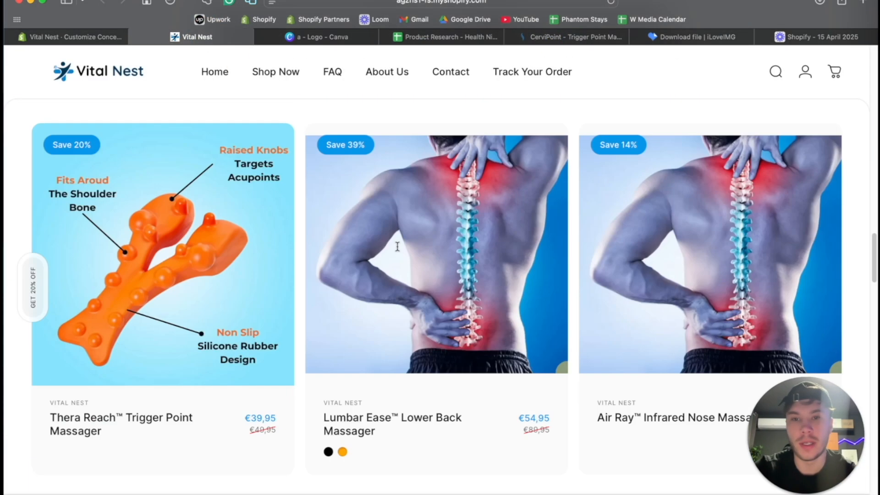
pyautogui.scroll(6, 399, 248)
pyautogui.scroll(-2, 400, 251)
pyautogui.scroll(6, 399, 251)
pyautogui.scroll(-6, 399, 250)
pyautogui.scroll(6, 398, 247)
pyautogui.scroll(-2, 397, 247)
pyautogui.scroll(-7, 397, 246)
pyautogui.scroll(5, 397, 247)
pyautogui.scroll(5, 398, 250)
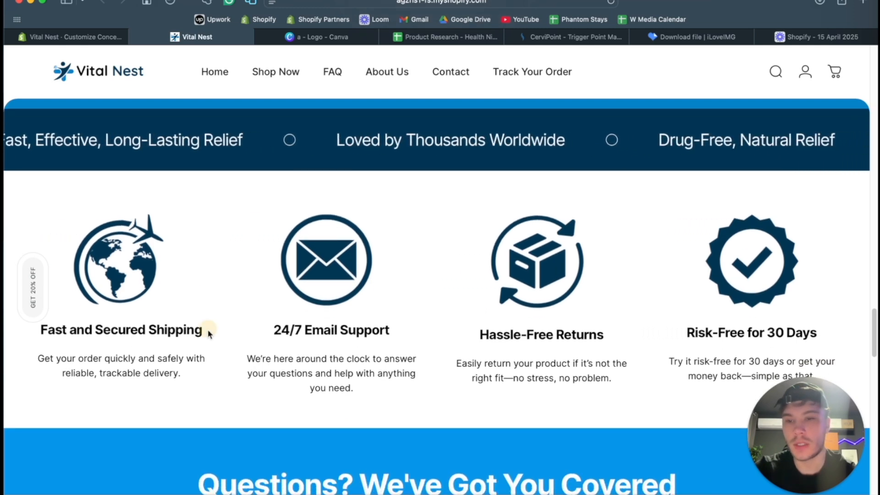
# - Copy the storefront heading "Fast and Secured Shipping" and use it as the heading of the first multicolumn column
pyautogui.moveTo(208, 333); pyautogui.dragTo(41, 331)
pyautogui.press('super+c')
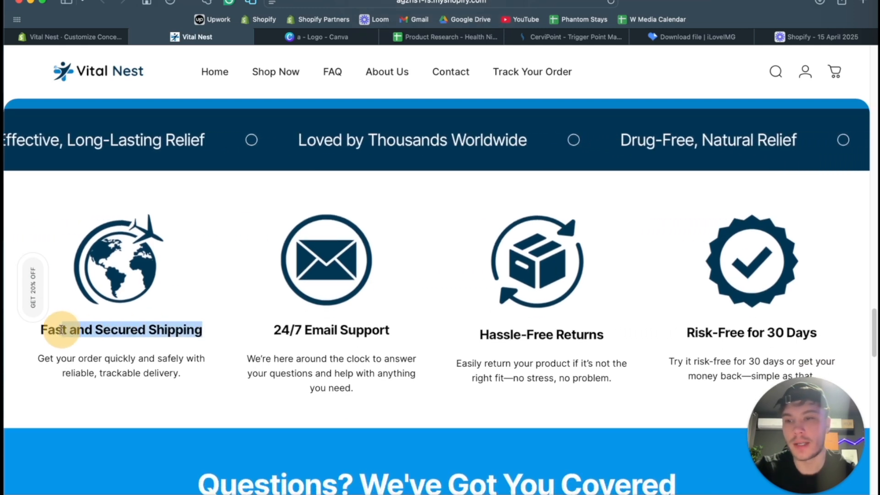
pyautogui.click(84, 37)
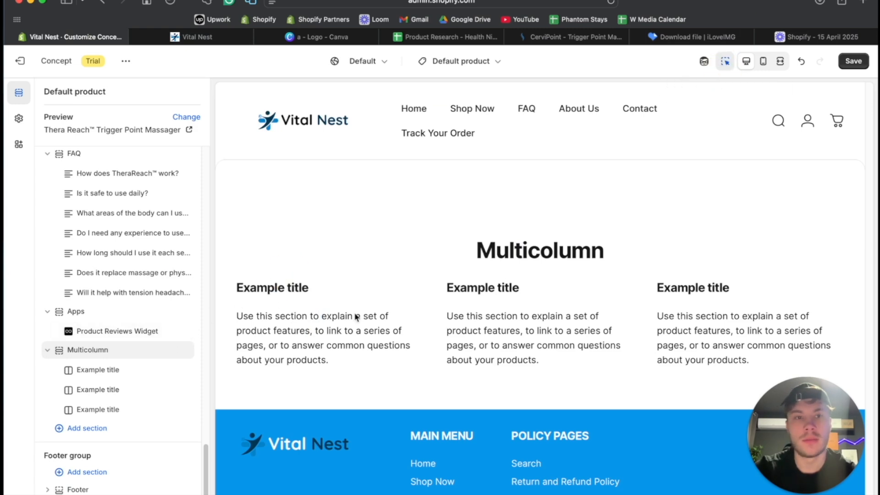
pyautogui.click(103, 369)
pyautogui.click(103, 363)
pyautogui.press('super+a')
pyautogui.press('super+v')
pyautogui.scroll(1, 298, 136)
pyautogui.press('super+a')
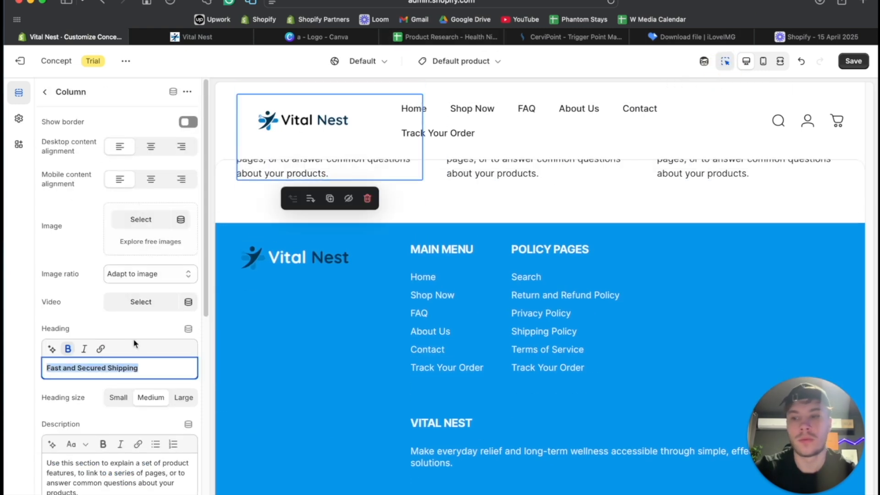
# - Try to replace the first column's description with the storefront's text about quick, safe and trackable delivery
pyautogui.click(222, 39)
pyautogui.moveTo(193, 378); pyautogui.dragTo(19, 352)
pyautogui.click(87, 37)
pyautogui.click(121, 476)
pyautogui.press('super+a')
pyautogui.press('super+b')
# - Copy the storefront heading "24/7 Email Support" and use it as the second column's heading
pyautogui.click(198, 37)
pyautogui.moveTo(273, 330); pyautogui.dragTo(419, 328)
pyautogui.press('super+c')
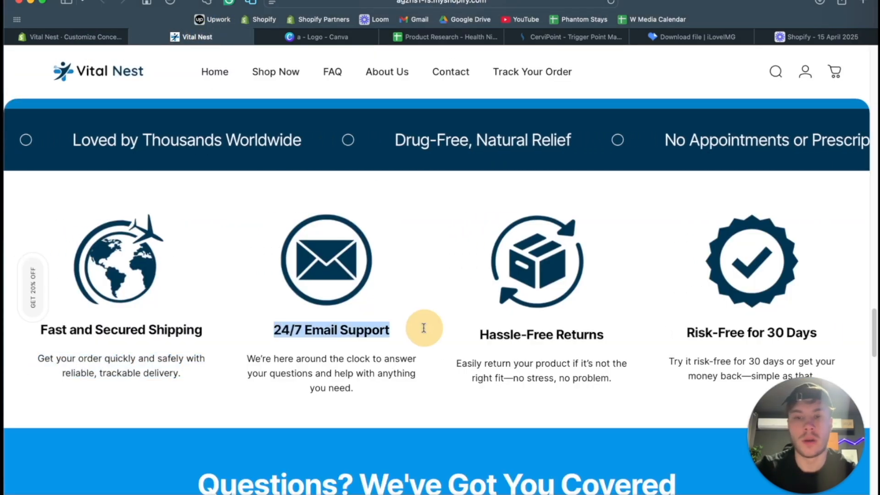
pyautogui.click(90, 40)
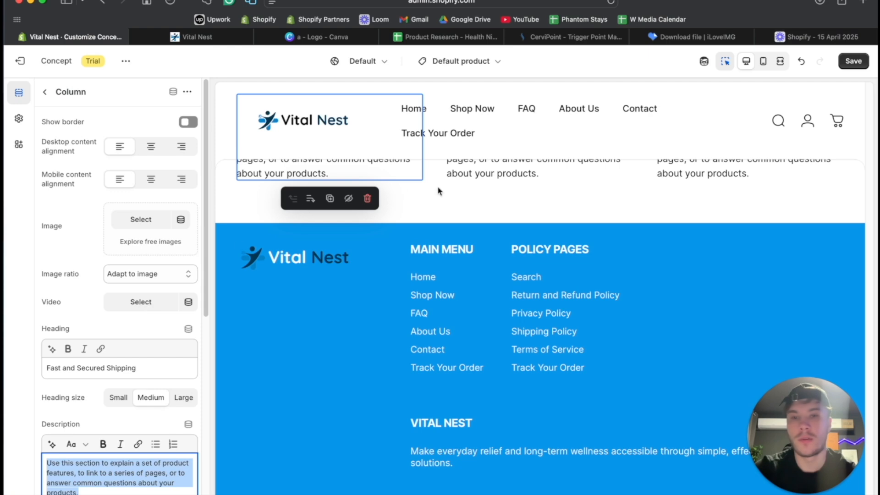
pyautogui.click(455, 173)
pyautogui.press('super+a')
pyautogui.press('super+b')
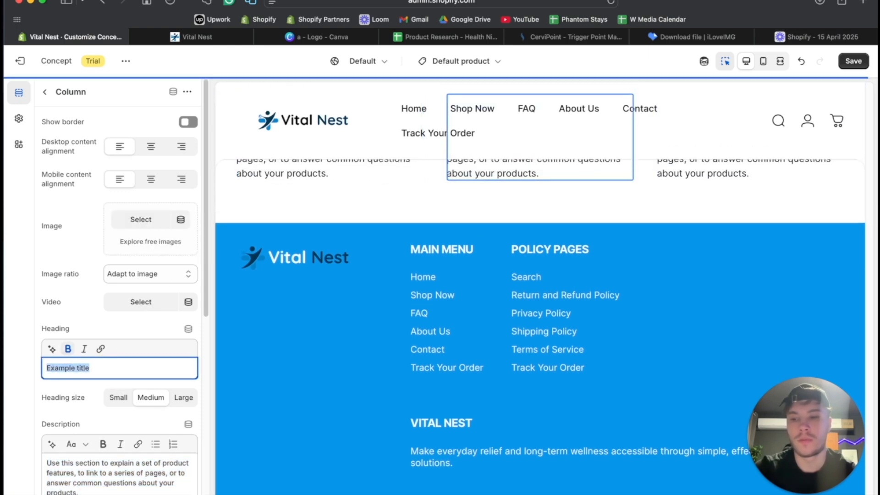
pyautogui.press('super+v')
pyautogui.press('super+a')
# - Replace the second column's description with the storefront's "We're here around the clock to answer your questions and help with anything you need."
pyautogui.click(197, 37)
pyautogui.moveTo(247, 358); pyautogui.dragTo(349, 381)
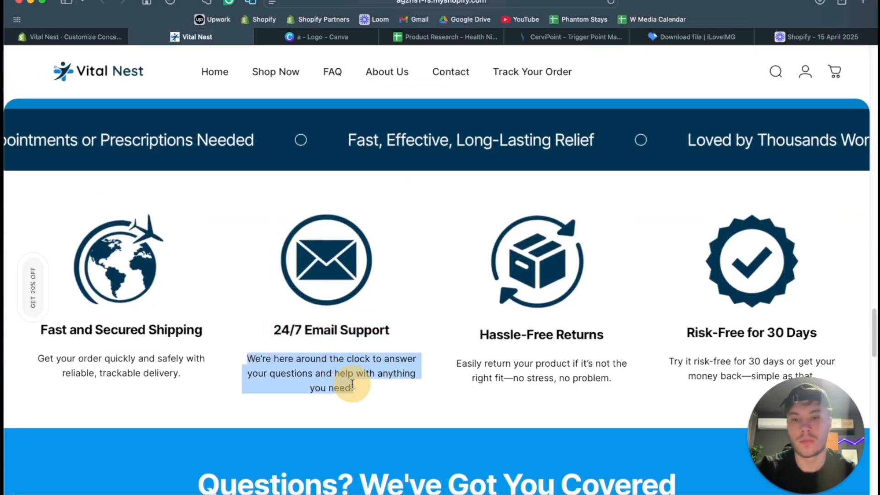
pyautogui.click(92, 37)
pyautogui.click(138, 468)
pyautogui.press('super+a')
pyautogui.press('super+b')
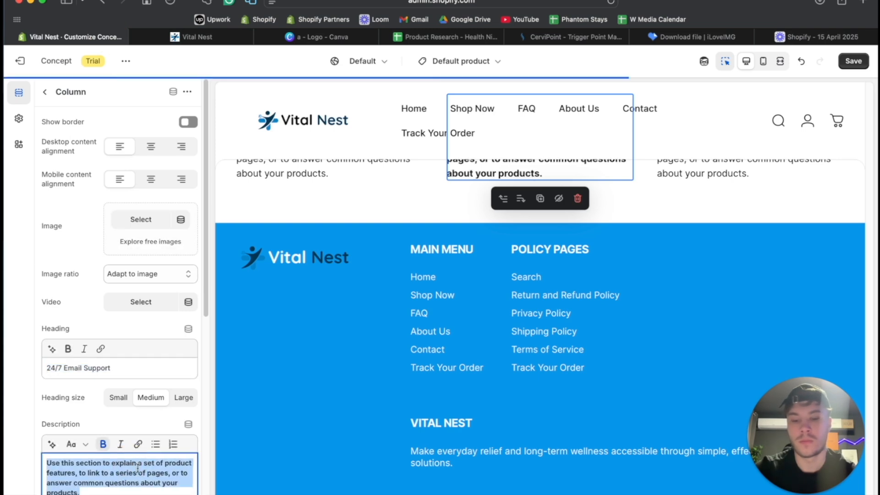
pyautogui.write('We’re here around the clock to answer your questions and help with anything you need.')
# - Copy the storefront heading "Hassle-Free Returns" and use it as the third multicolumn column's heading
pyautogui.click(197, 37)
pyautogui.moveTo(478, 336); pyautogui.dragTo(601, 334)
pyautogui.click(102, 34)
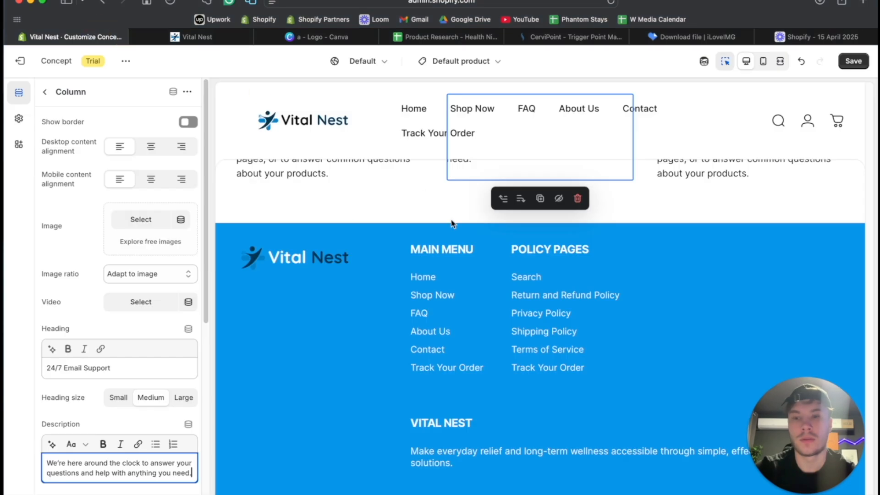
pyautogui.click(707, 202)
pyautogui.click(108, 364)
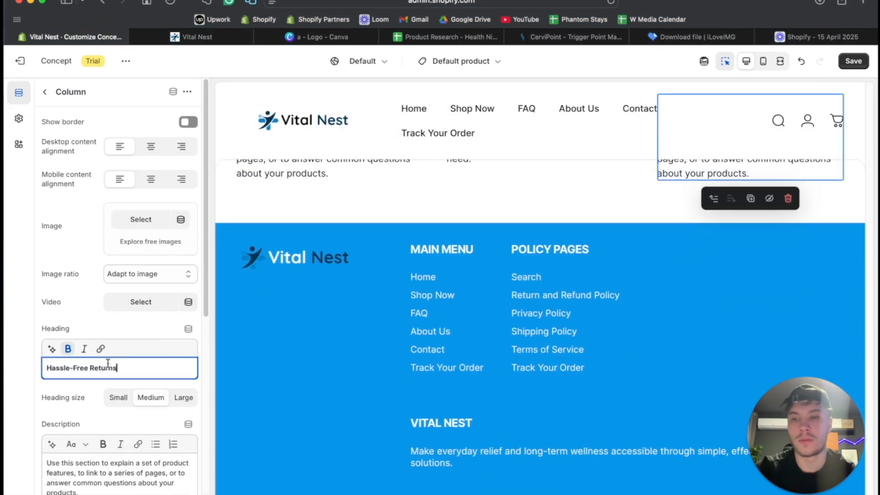
# - Replace the third column's description with the storefront's "Easily return your product if it's not the right fit—no stress, no problem."
pyautogui.click(223, 38)
pyautogui.moveTo(455, 364); pyautogui.dragTo(614, 373)
pyautogui.press('super+c')
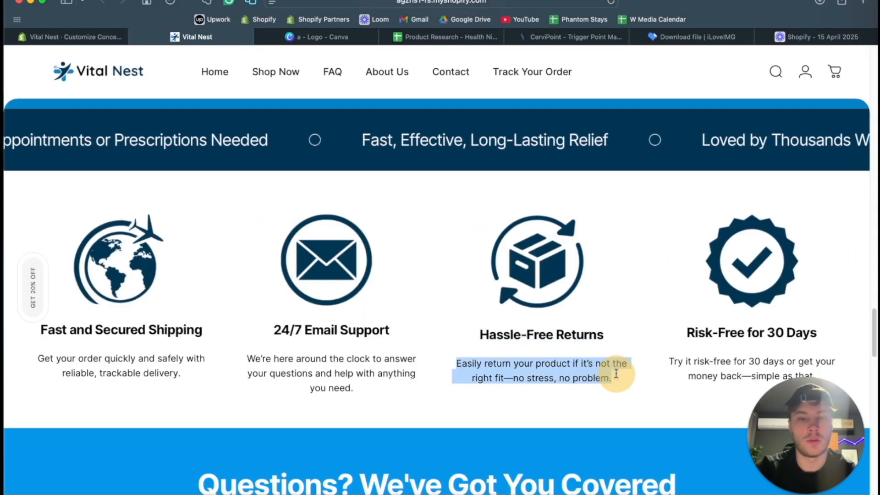
pyautogui.click(76, 37)
pyautogui.tripleClick(77, 461)
pyautogui.press('super+v')
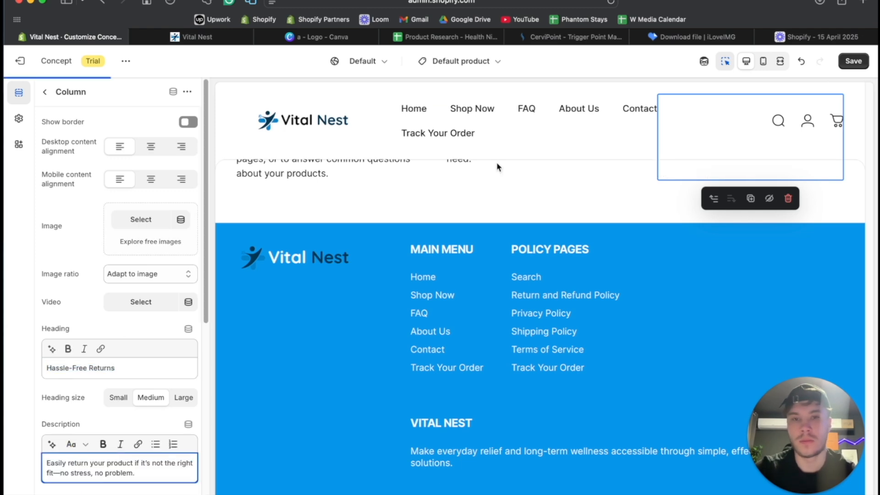
# - Add a fourth column to the multicolumn section after the Hassle-Free Returns column
pyautogui.click(43, 94)
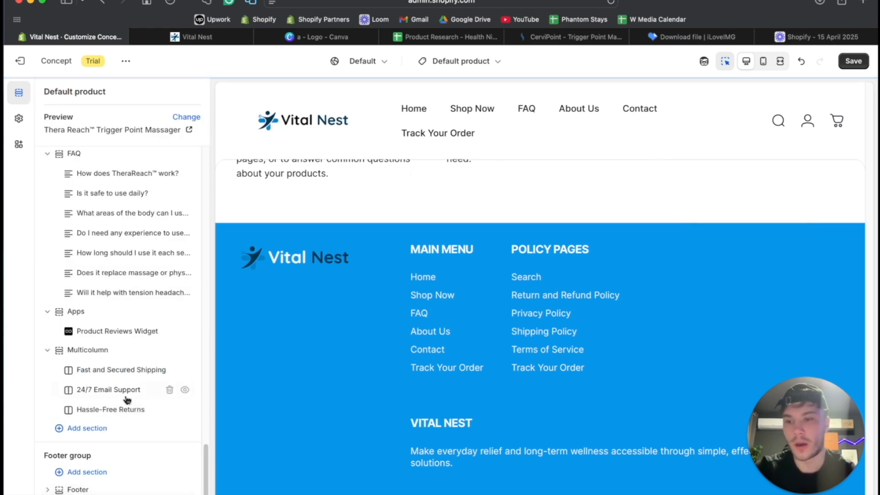
pyautogui.click(97, 433)
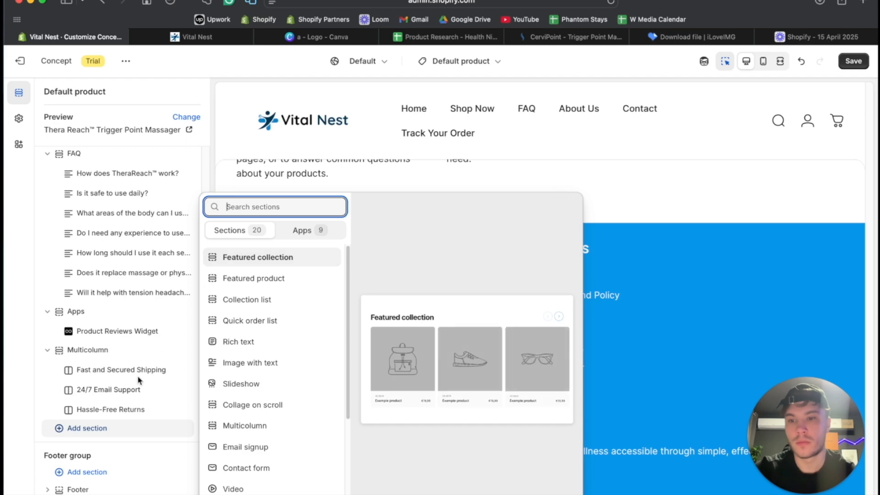
pyautogui.click(102, 415)
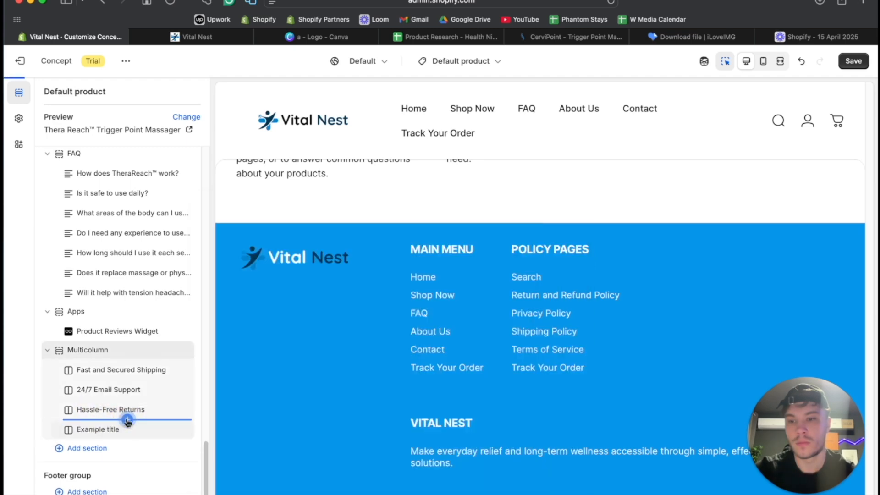
pyautogui.click(128, 422)
# - Copy the storefront heading "Risk-Free for 30 Days" and use it as the new fourth column's heading
pyautogui.click(197, 37)
pyautogui.click(686, 333)
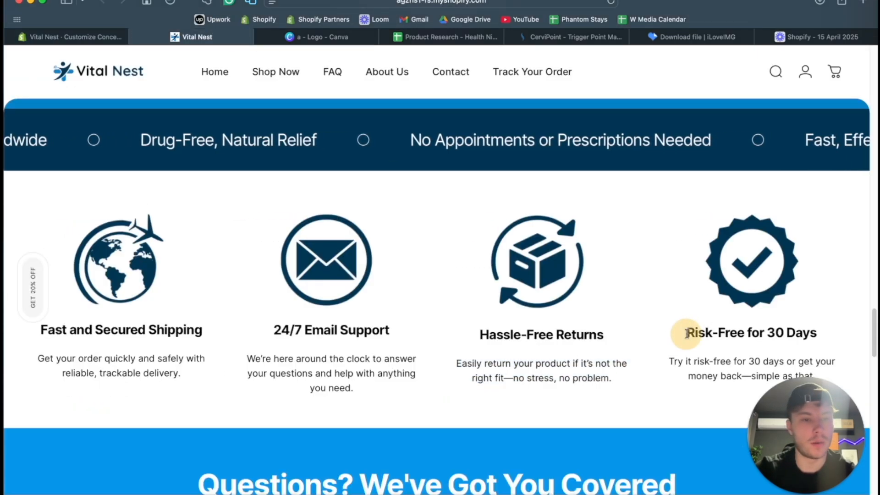
pyautogui.moveTo(687, 333); pyautogui.dragTo(819, 338)
pyautogui.click(73, 37)
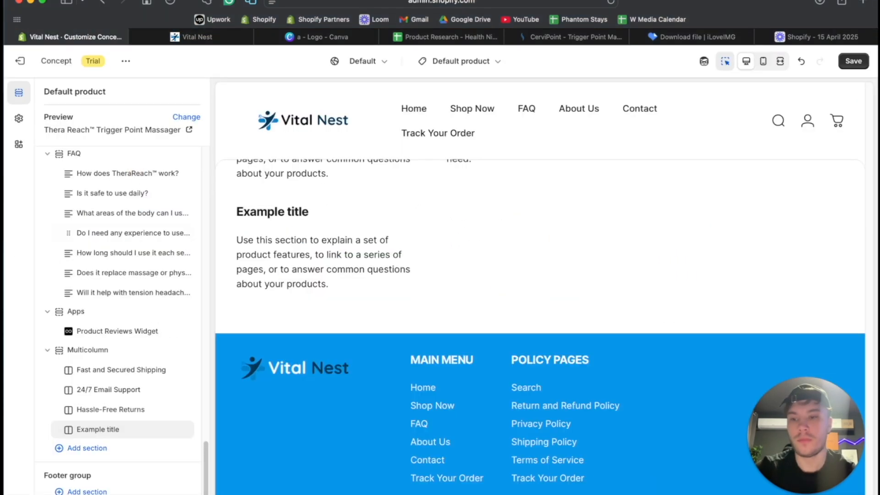
pyautogui.click(92, 430)
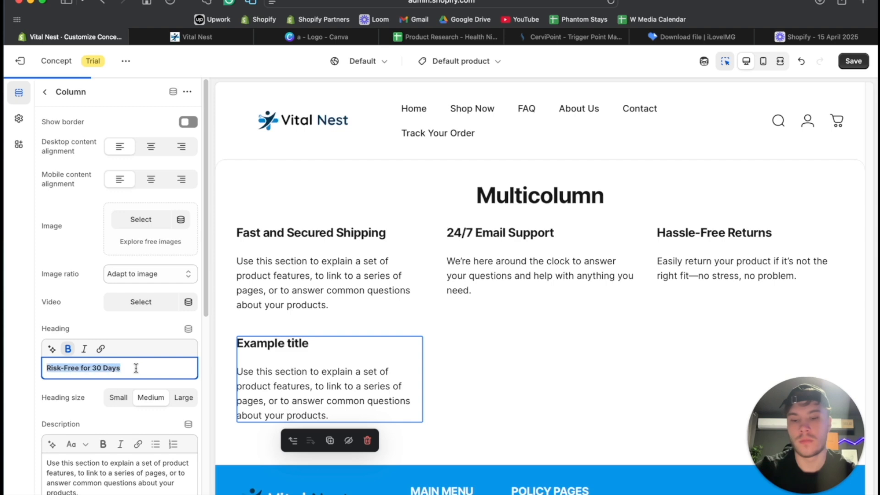
# - Replace the fourth column's description with the storefront's "Try it risk-free for 30 days or get your money back—simple as that."
pyautogui.click(201, 38)
pyautogui.scroll(-1, 660, 340)
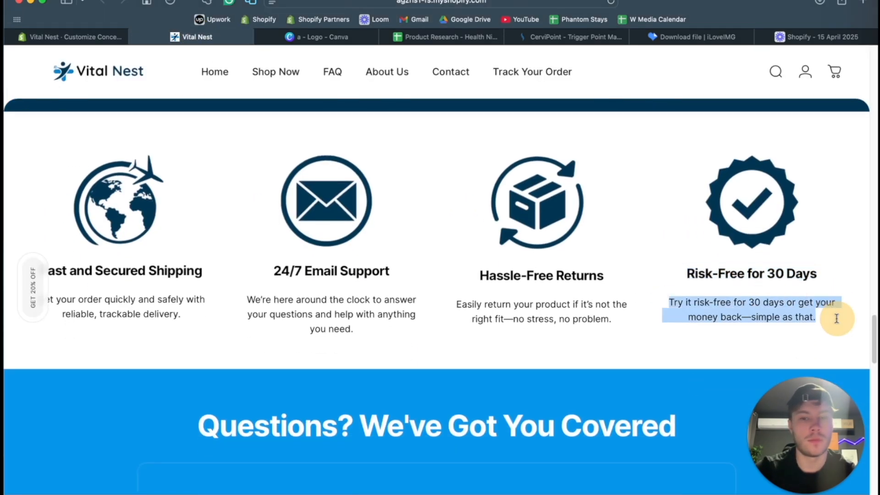
pyautogui.click(101, 40)
pyautogui.write('Try it risk-free for 30 days or get your money back—simple as that.')
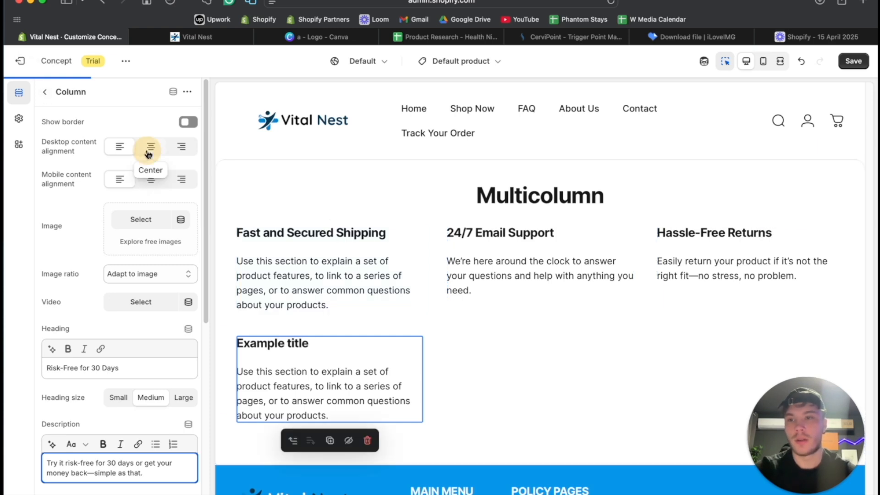
# - Center the content alignment of the returns, email support and shipping columns for desktop and mobile, and save the theme
pyautogui.click(697, 241)
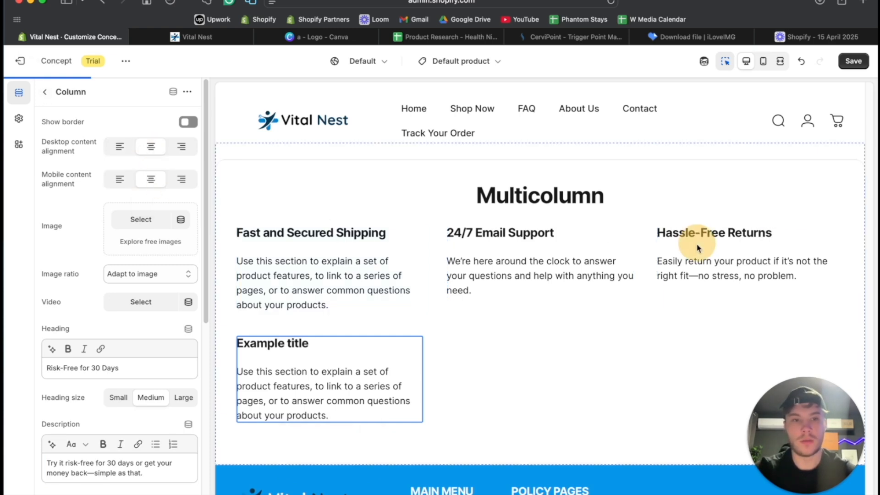
pyautogui.click(151, 146)
pyautogui.scroll(3, 467, 234)
pyautogui.click(503, 233)
pyautogui.click(151, 148)
pyautogui.scroll(2, 339, 201)
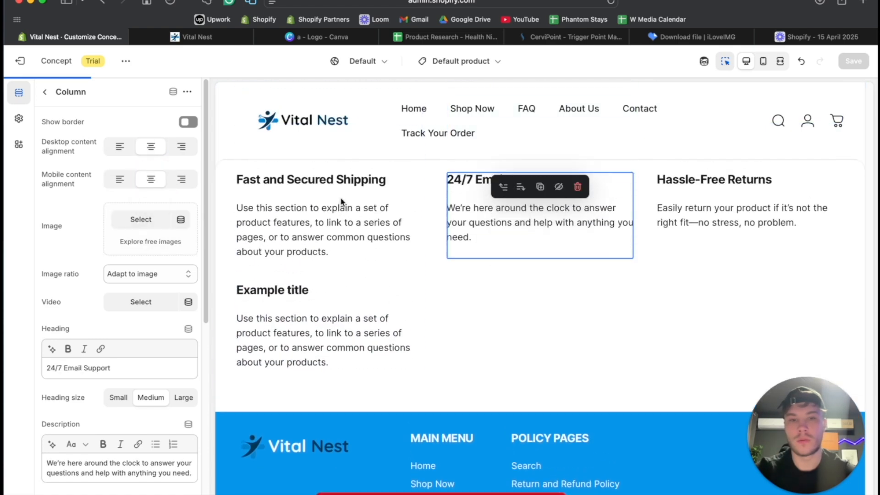
pyautogui.click(152, 148)
pyautogui.scroll(2, 447, 229)
pyautogui.click(370, 315)
pyautogui.click(150, 146)
pyautogui.scroll(3, 619, 331)
pyautogui.click(853, 61)
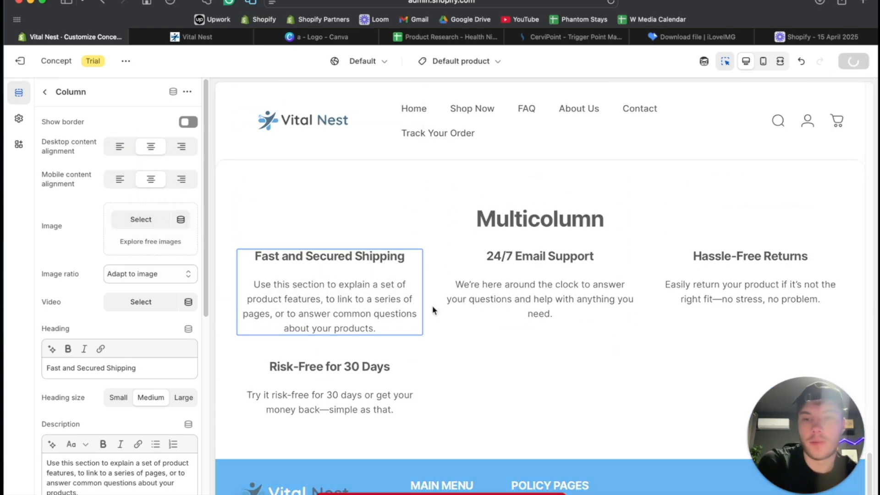
# - Remove the multicolumn section's heading, set its number of columns on desktop to 4, and check the layout in the fullscreen preview
pyautogui.click(340, 221)
pyautogui.click(133, 353)
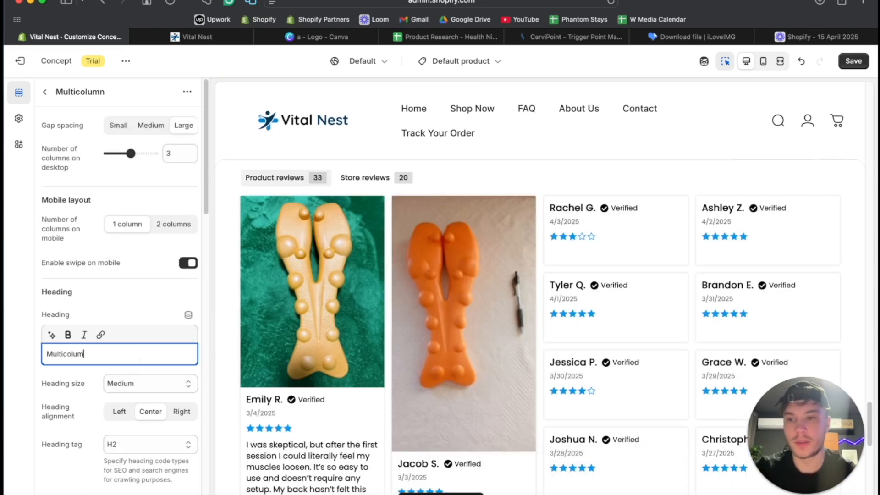
pyautogui.moveTo(131, 154); pyautogui.dragTo(136, 153)
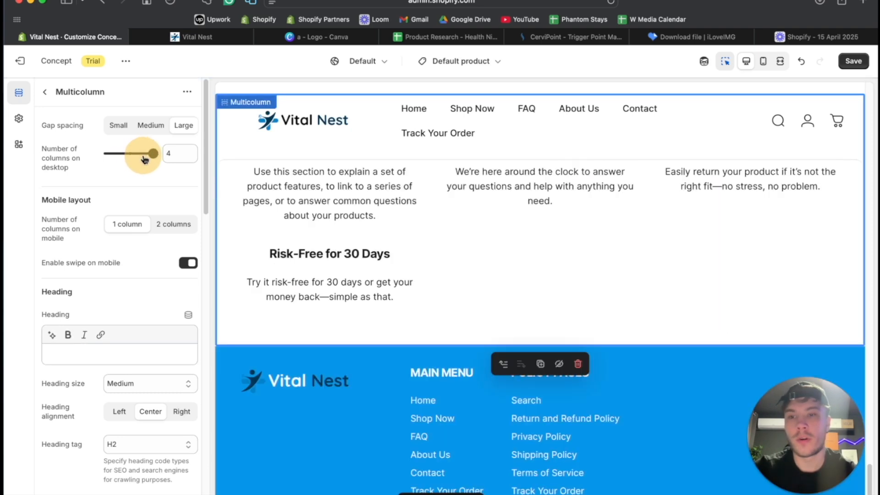
pyautogui.click(781, 63)
pyautogui.scroll(3, 572, 183)
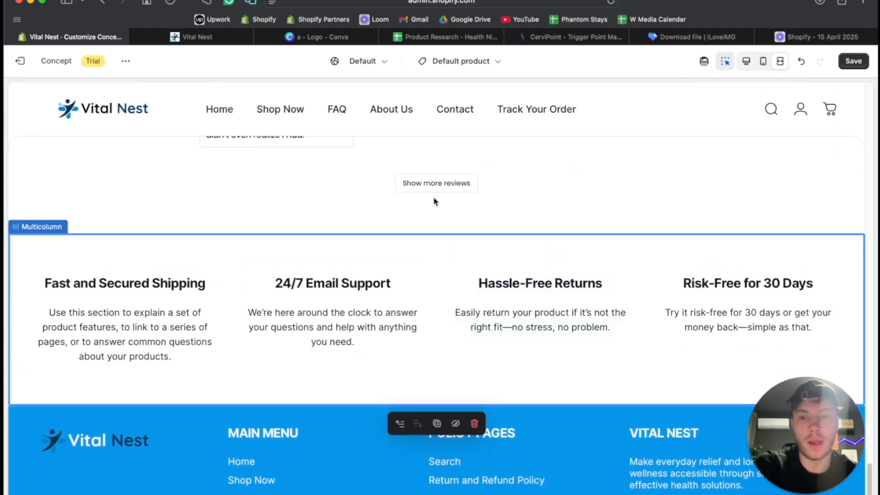
pyautogui.scroll(4, 435, 200)
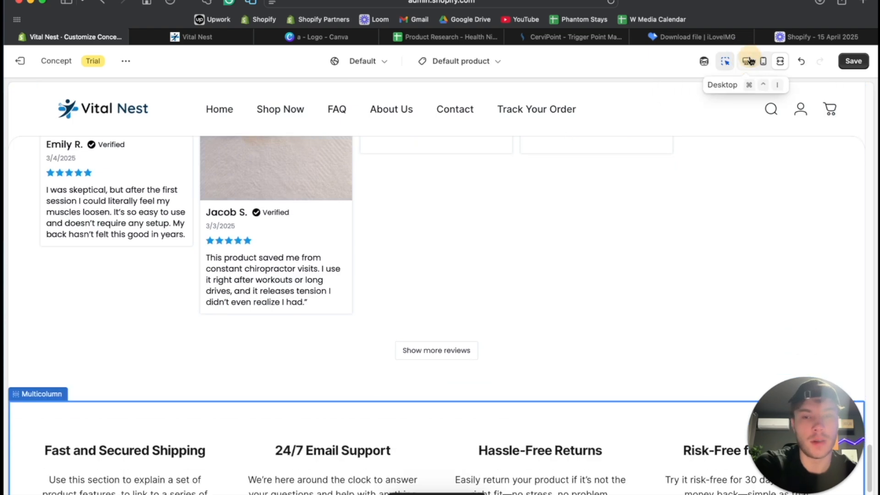
pyautogui.click(749, 61)
# - Move the shipping and support multicolumn section above the Apps section with the reviews widget, directly below the FAQ
pyautogui.click(43, 92)
pyautogui.scroll(-5, 98, 334)
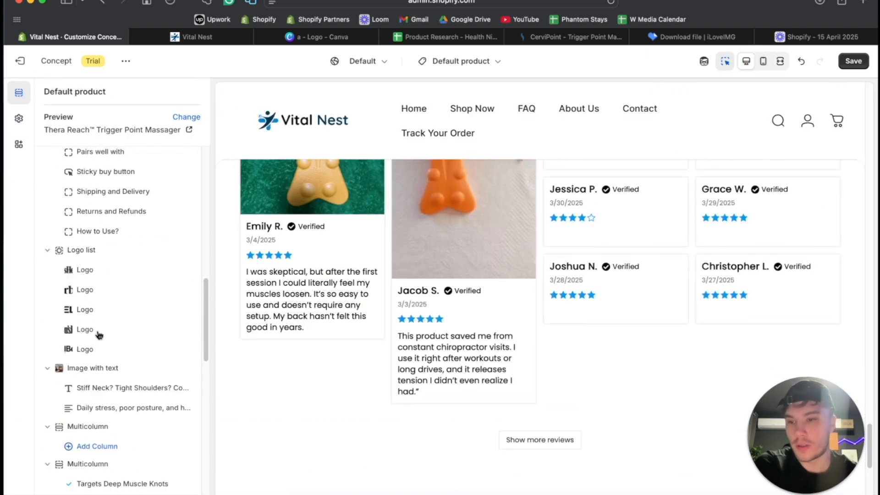
pyautogui.scroll(-10, 98, 334)
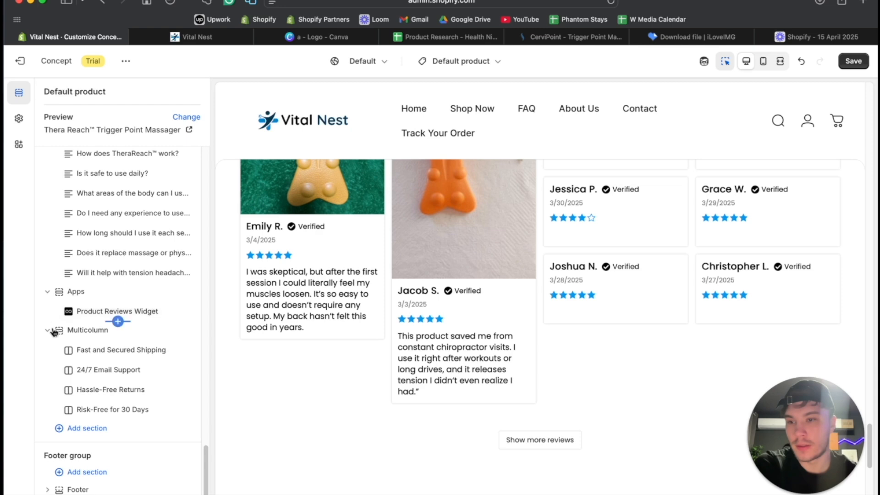
pyautogui.moveTo(55, 334); pyautogui.dragTo(57, 376)
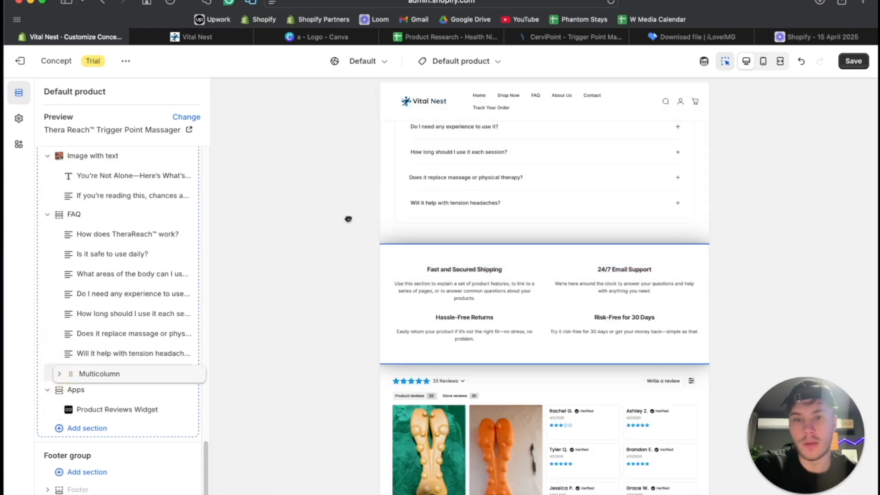
pyautogui.moveTo(291, 228); pyautogui.dragTo(432, 222)
# - Set the theme's general background color to #0696EB and preview the product page at full width
pyautogui.click(17, 122)
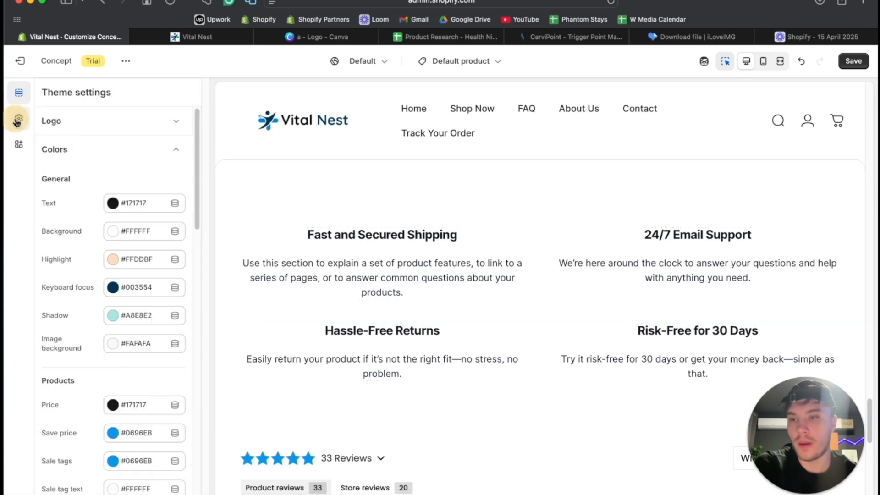
pyautogui.scroll(-1, 124, 255)
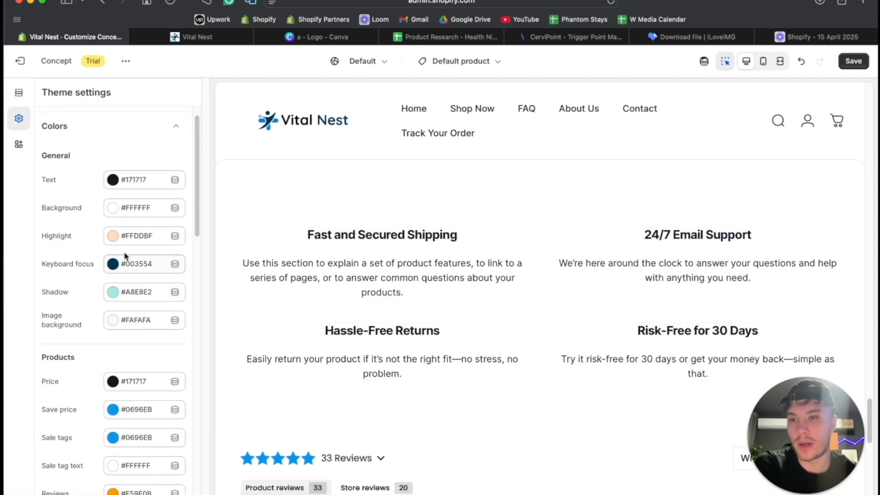
pyautogui.click(115, 211)
pyautogui.click(116, 373)
pyautogui.scroll(-10, 527, 238)
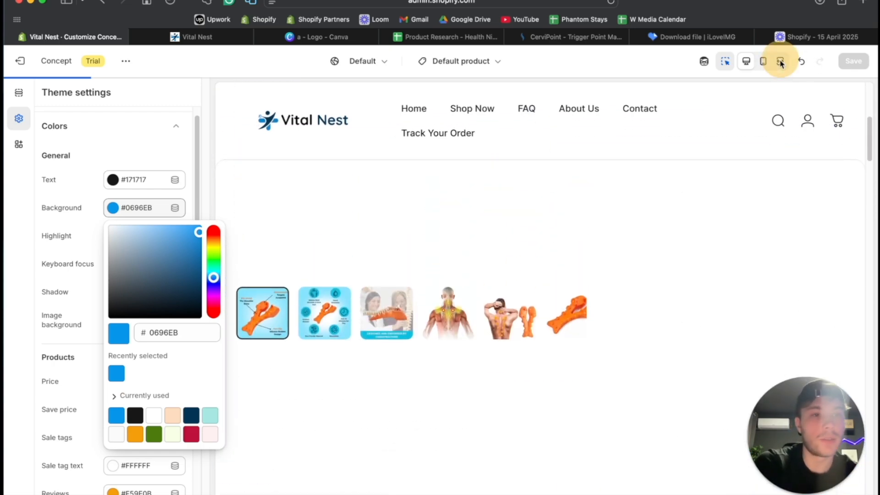
pyautogui.scroll(-20, 149, 344)
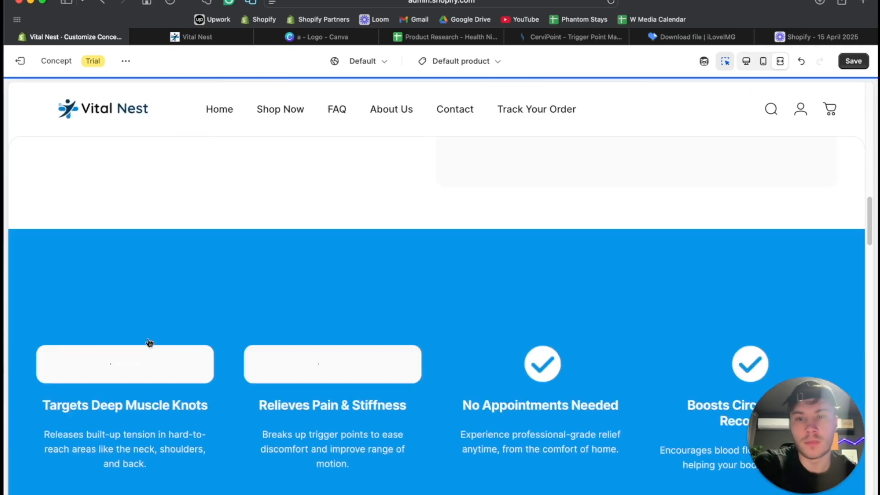
pyautogui.scroll(2, 148, 339)
pyautogui.click(746, 62)
pyautogui.scroll(-5, 339, 262)
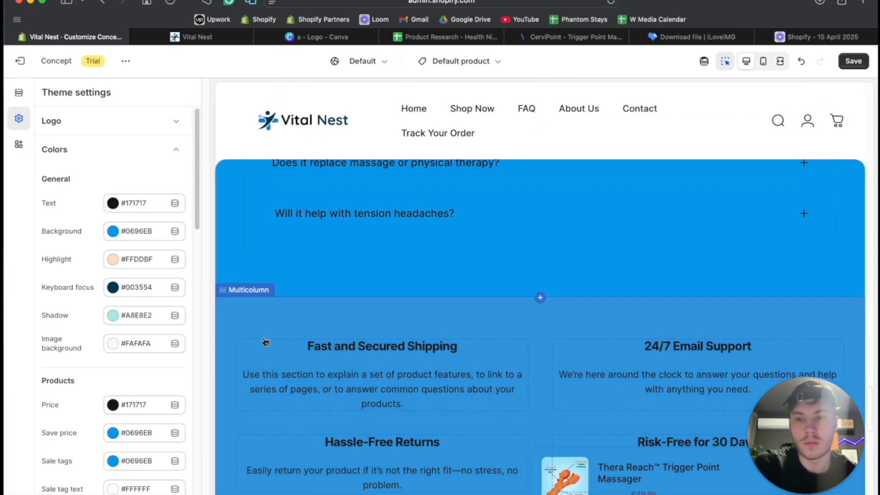
# - Set the shipping and support multicolumn section's background color to #0696EB and its text color to #FFFFFF
pyautogui.click(315, 314)
pyautogui.click(227, 294)
pyautogui.scroll(-10, 120, 294)
pyautogui.scroll(-5, 120, 294)
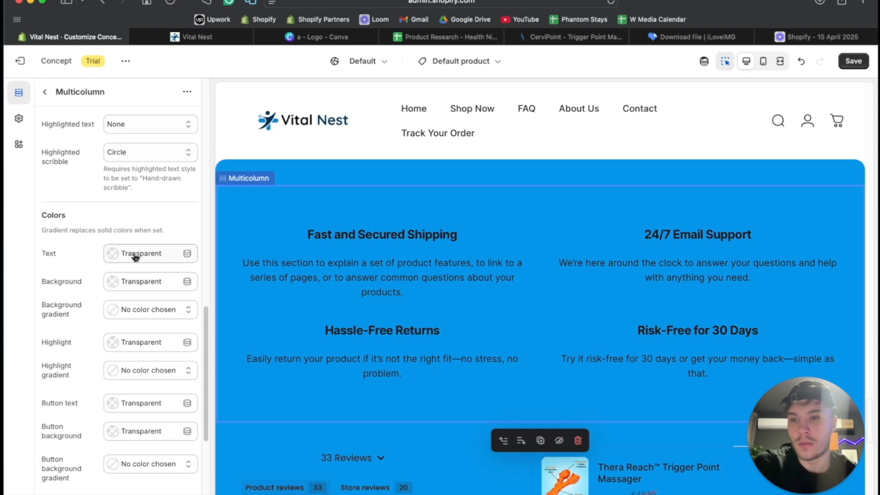
pyautogui.scroll(-6, 119, 281)
pyautogui.click(113, 136)
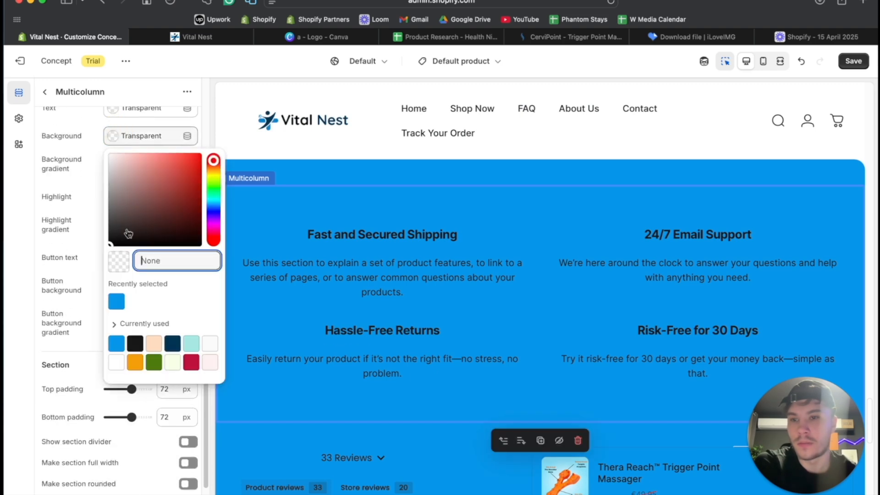
pyautogui.click(117, 302)
pyautogui.click(114, 110)
pyautogui.click(113, 132)
pyautogui.click(92, 167)
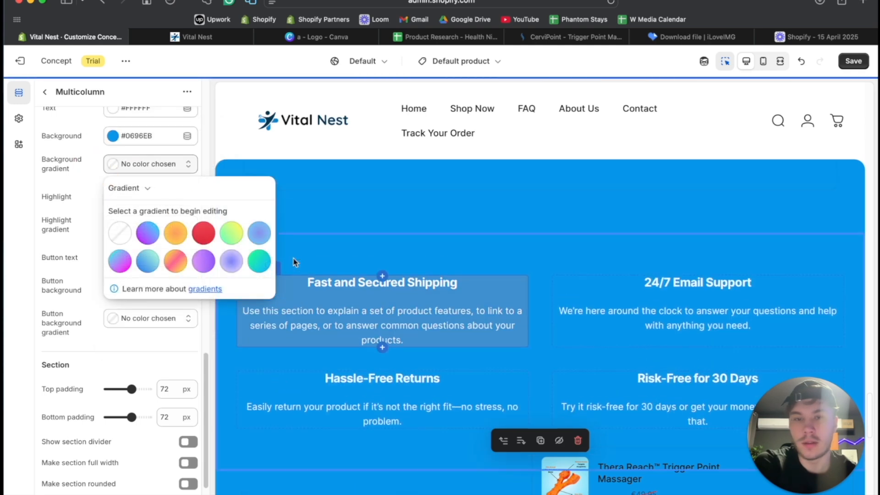
# - Undo the background and text color changes of the shipping and support multicolumn section
pyautogui.scroll(10, 480, 213)
pyautogui.scroll(5, 480, 213)
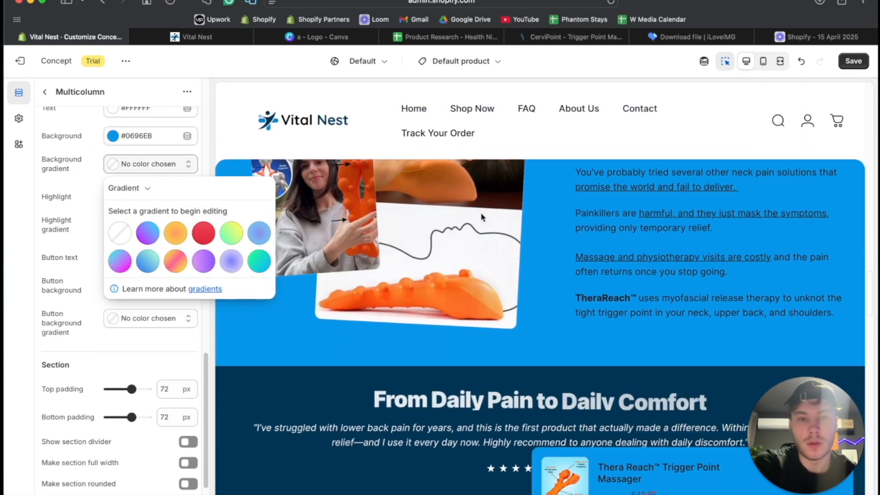
pyautogui.click(798, 63)
pyautogui.click(801, 63)
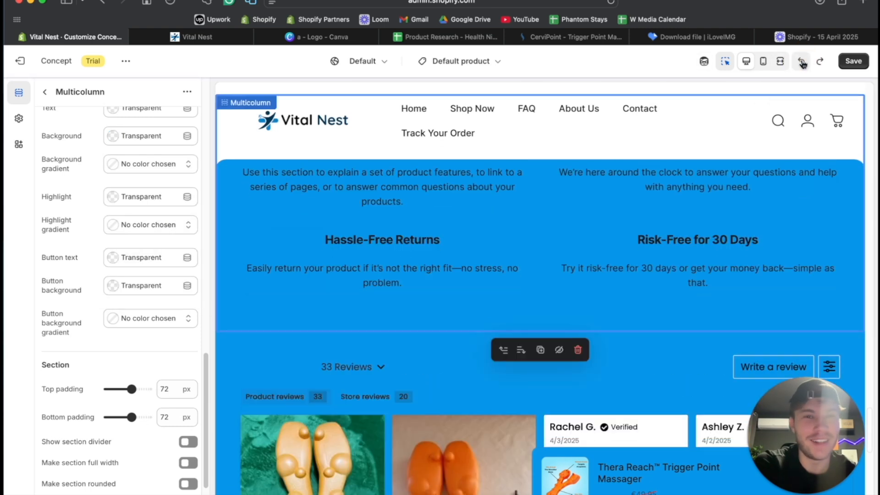
pyautogui.click(800, 64)
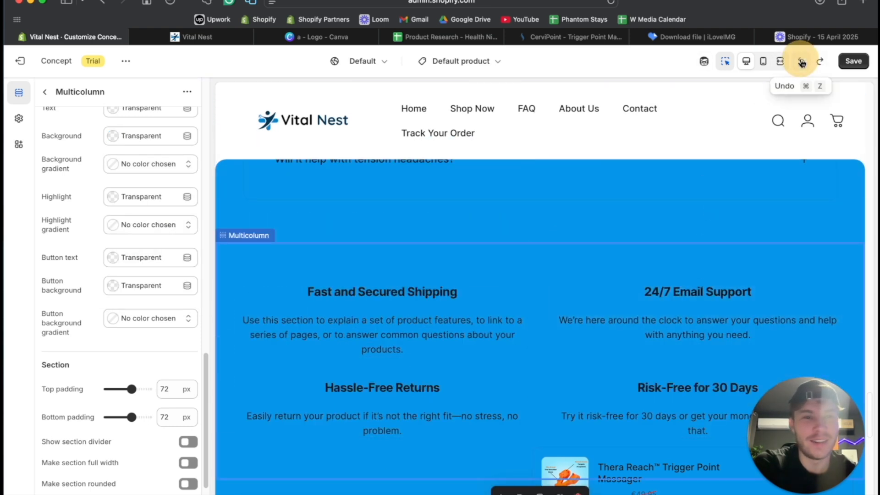
pyautogui.scroll(8, 288, 292)
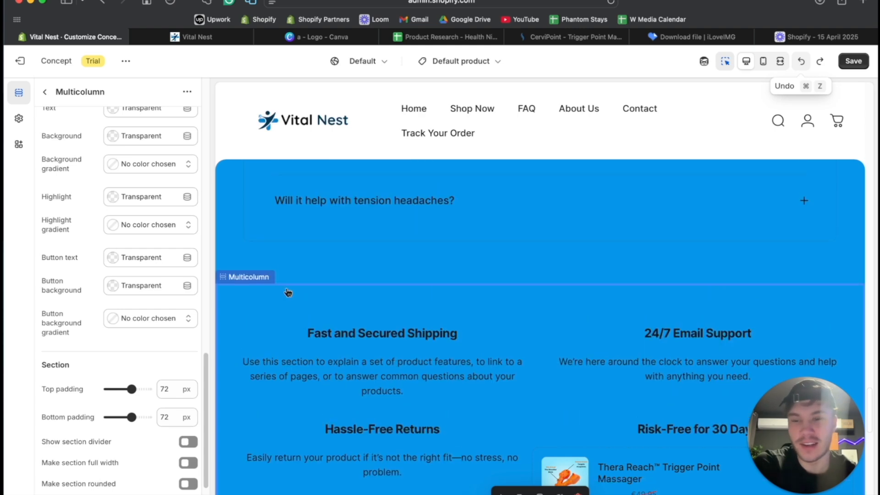
pyautogui.scroll(14, 122, 293)
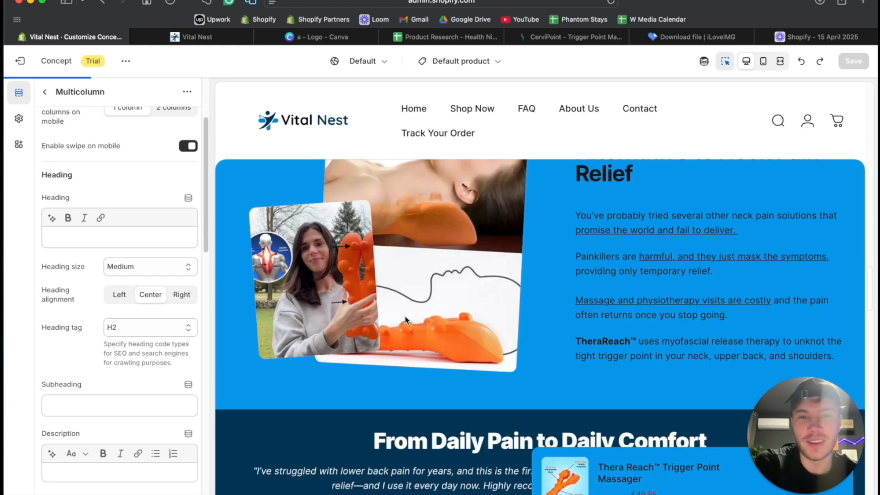
# - Check the theme's general color settings and look through the product page's sections
pyautogui.click(19, 120)
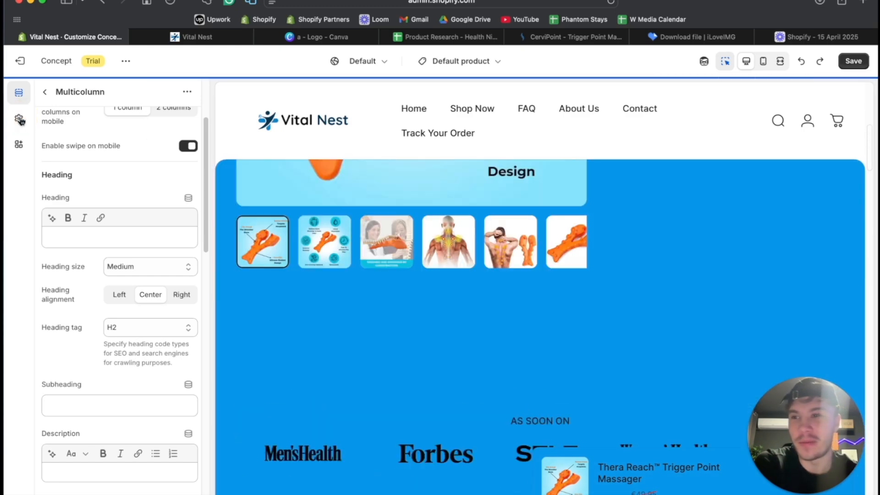
pyautogui.scroll(-5, 113, 305)
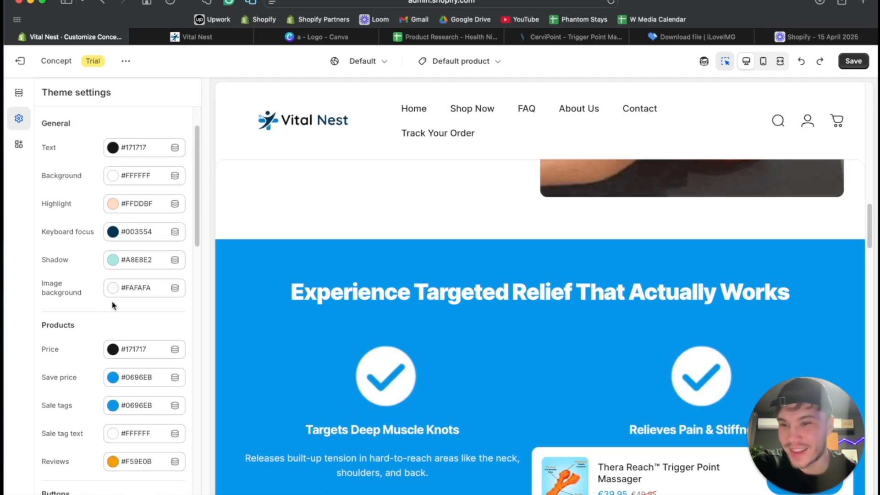
pyautogui.scroll(5, 79, 199)
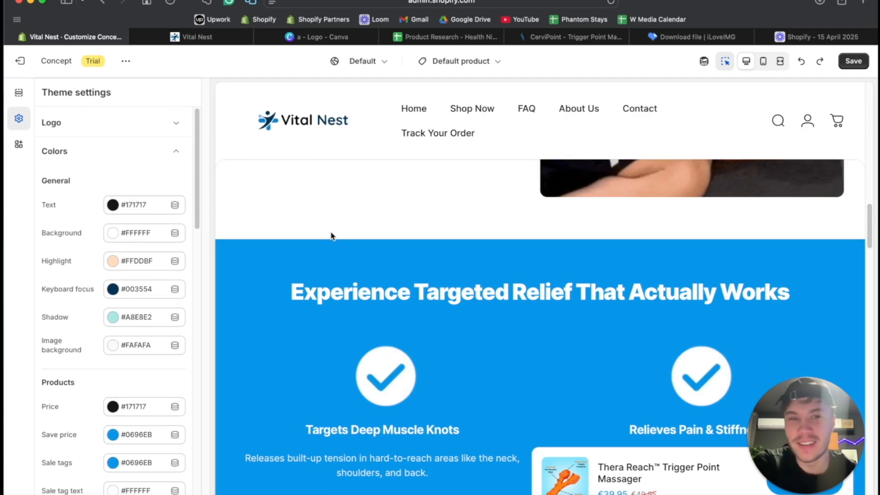
pyautogui.scroll(-15, 330, 235)
pyautogui.scroll(-20, 331, 236)
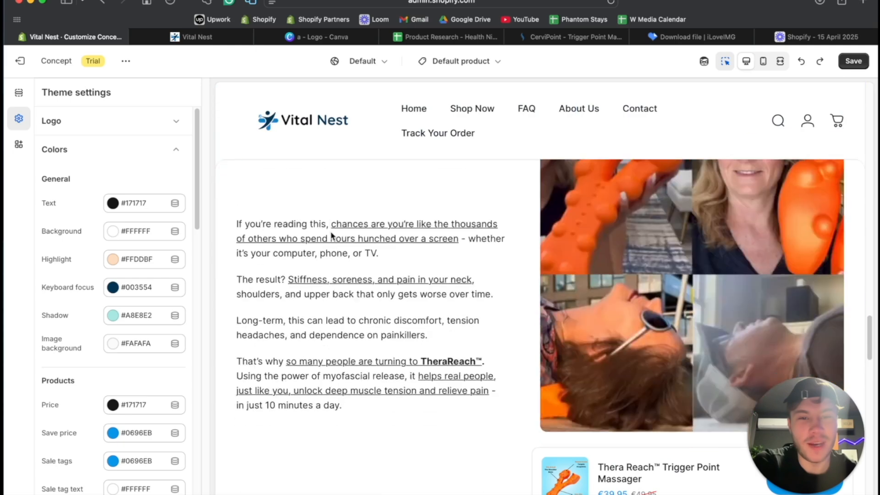
pyautogui.scroll(3, 331, 236)
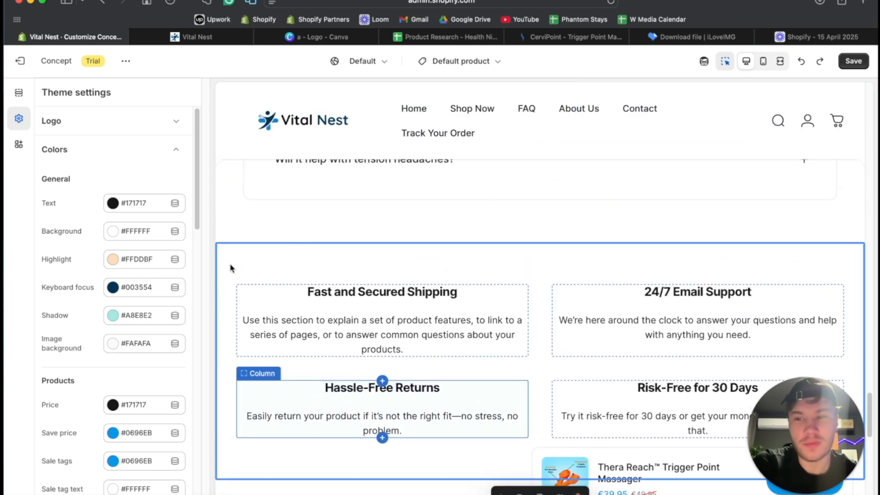
# - Set the shipping and support multicolumn section's background to #0696EB and its text to #FFFFFF, and view it beneath the FAQ
pyautogui.click(224, 268)
pyautogui.scroll(-20, 124, 245)
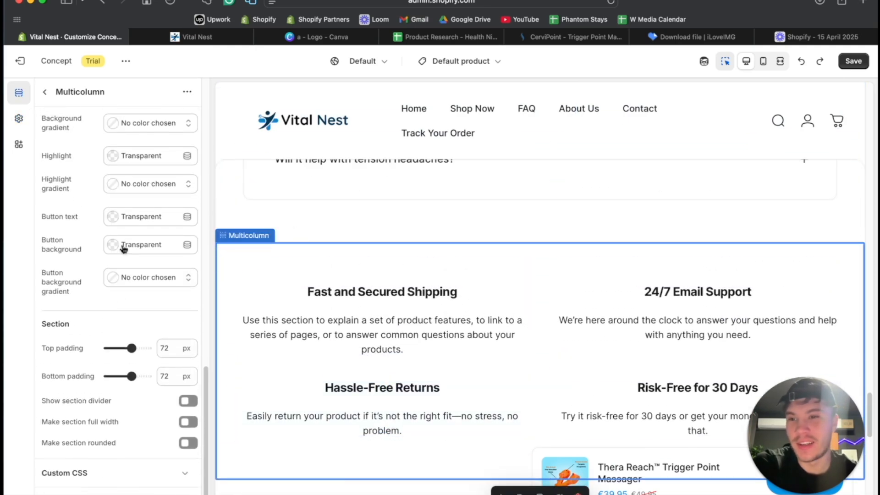
pyautogui.scroll(4, 123, 243)
pyautogui.click(111, 246)
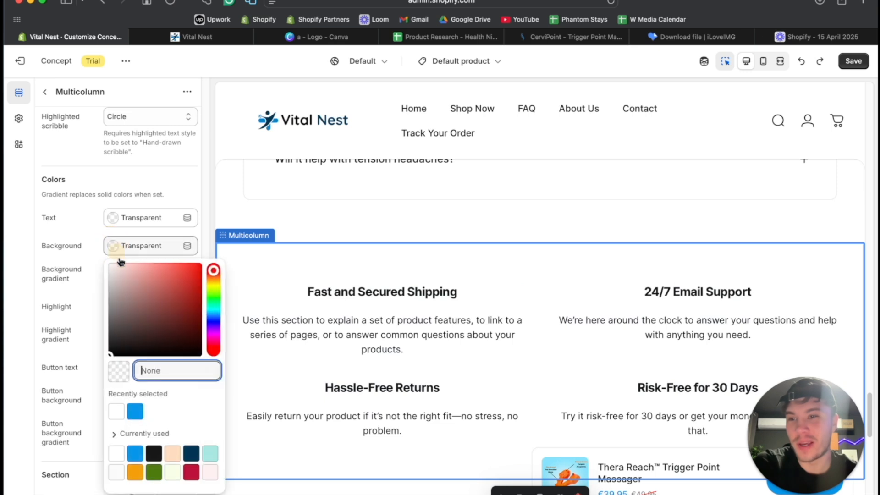
pyautogui.click(135, 410)
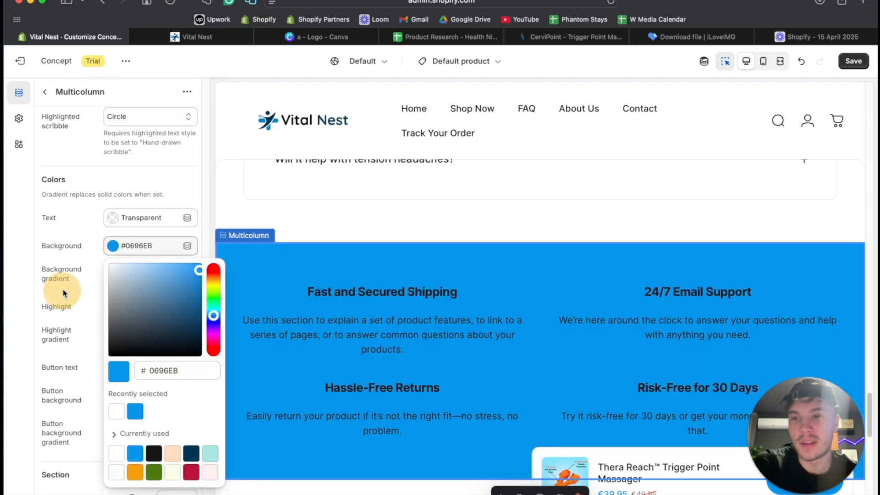
pyautogui.click(116, 220)
pyautogui.click(127, 252)
pyautogui.click(84, 216)
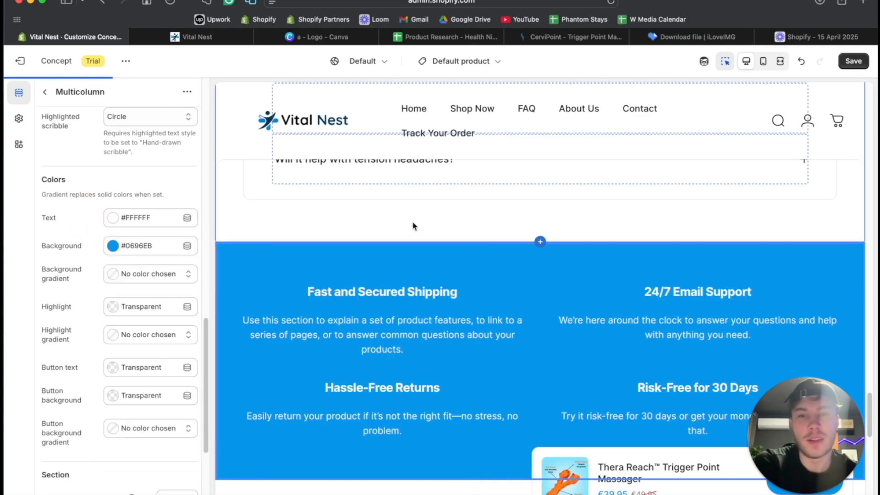
pyautogui.scroll(-3, 477, 240)
pyautogui.scroll(5, 766, 117)
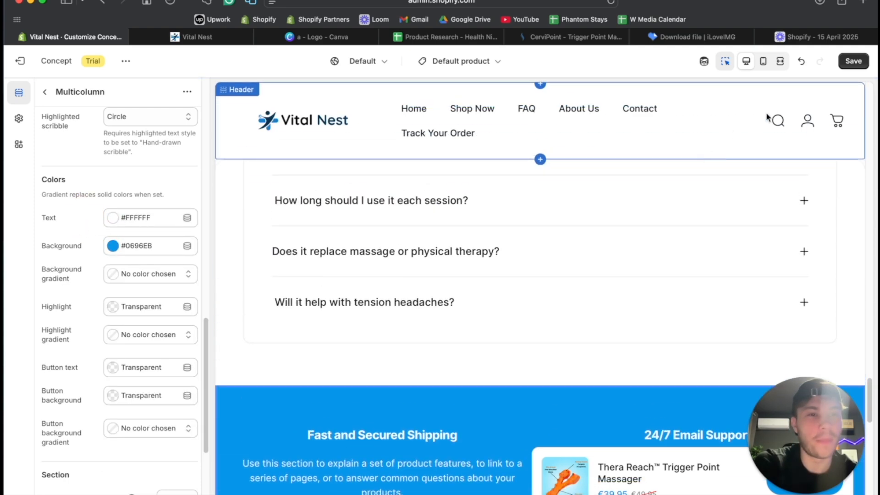
# - Try #003554 as the shipping and support multicolumn section's background color and preview the product page at full width
pyautogui.click(111, 247)
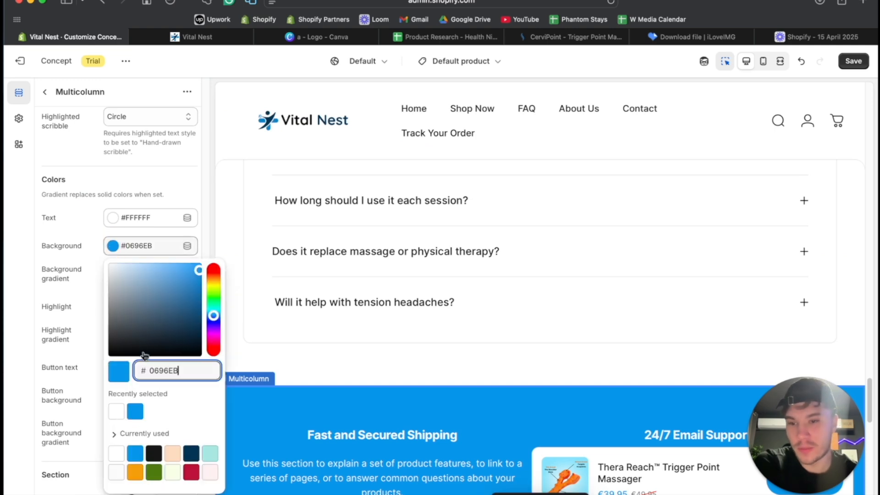
pyautogui.click(191, 453)
pyautogui.scroll(4, 361, 330)
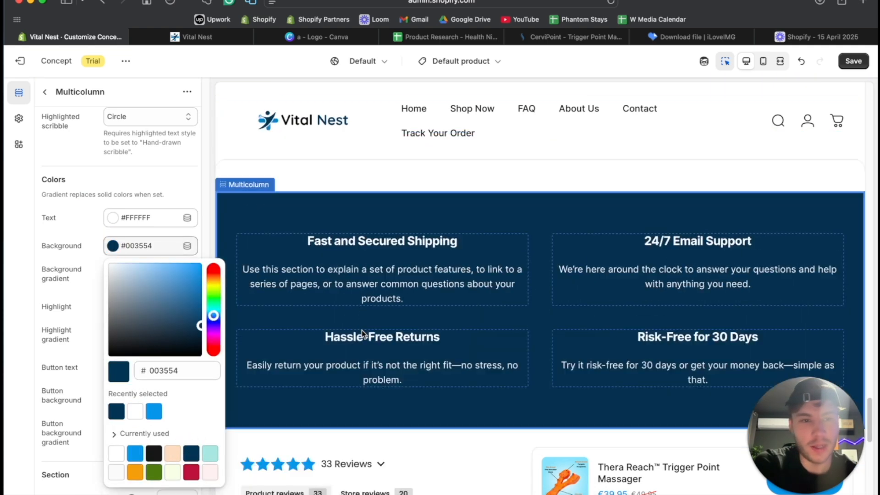
pyautogui.click(780, 61)
pyautogui.scroll(10, 672, 215)
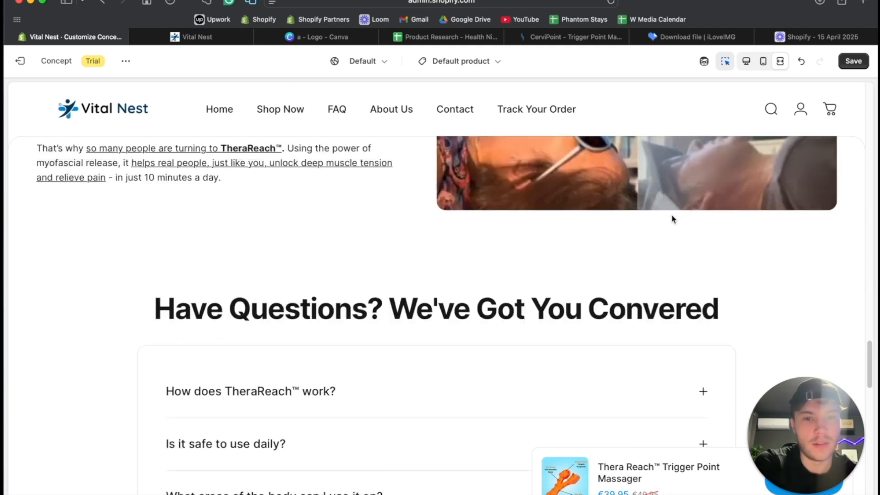
pyautogui.scroll(15, 673, 219)
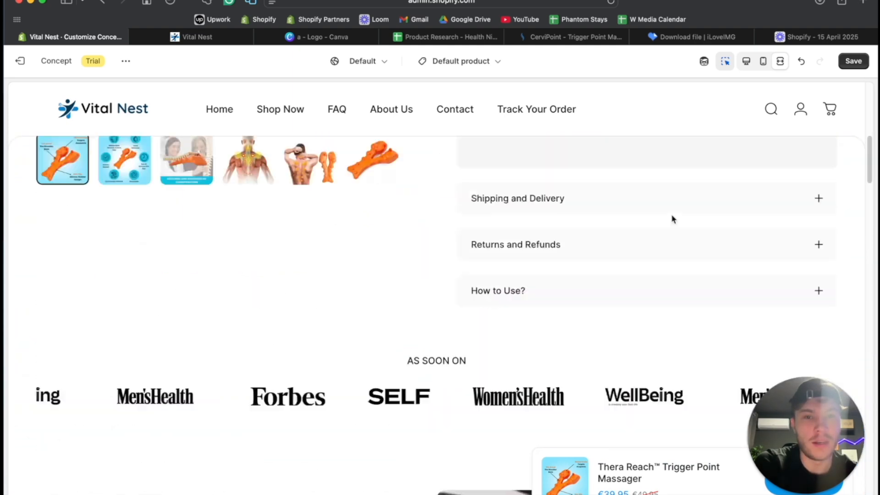
pyautogui.scroll(-20, 672, 219)
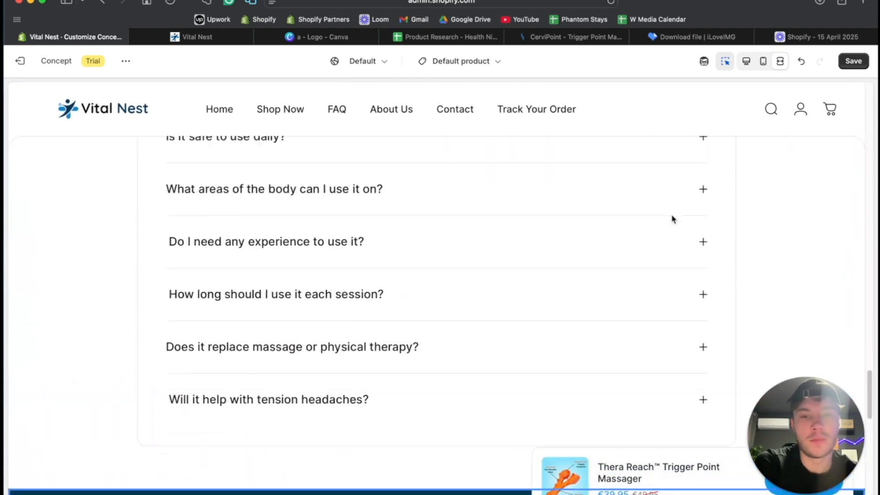
pyautogui.scroll(3, 672, 219)
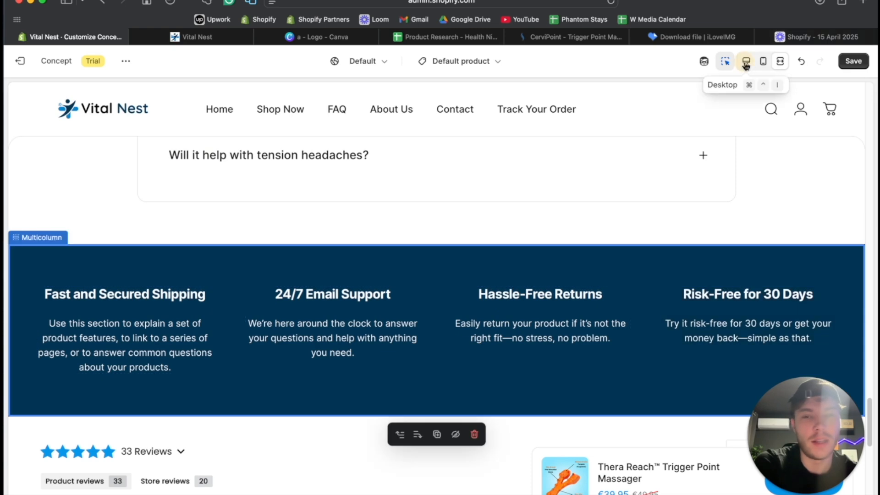
pyautogui.click(746, 64)
# - Return the shipping and support multicolumn section's background color to #0696EB
pyautogui.scroll(-4, 276, 251)
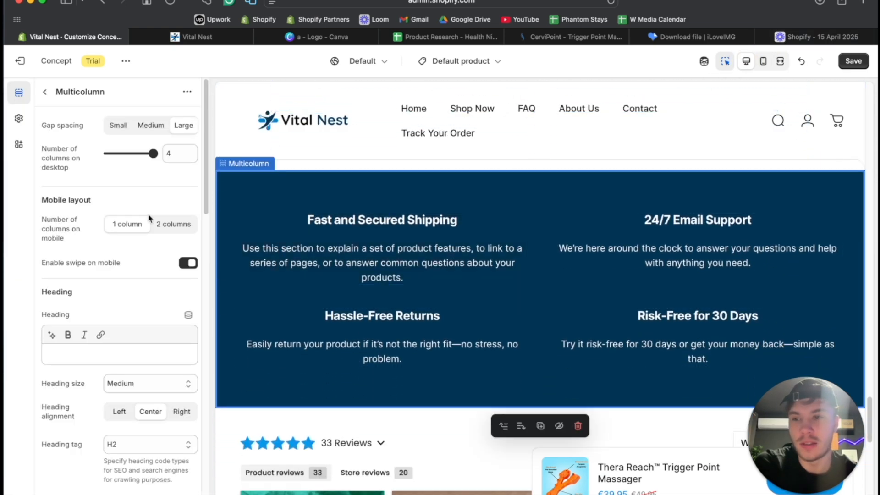
pyautogui.scroll(-15, 137, 220)
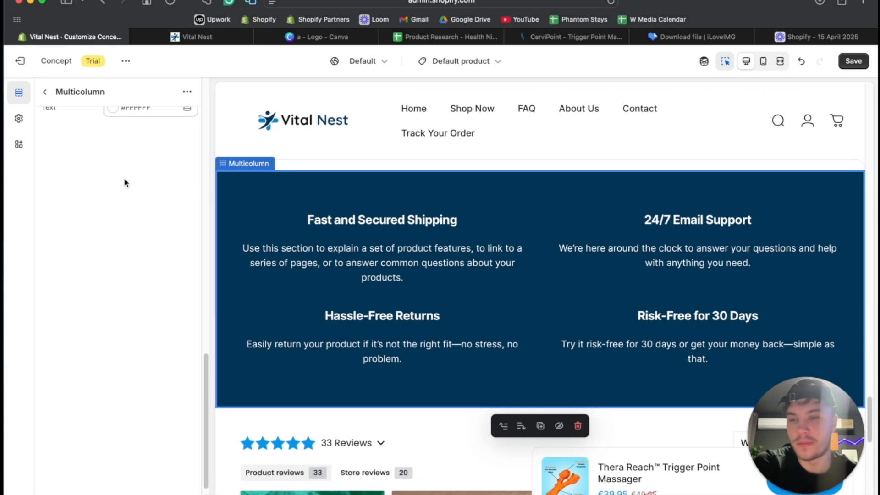
pyautogui.click(113, 135)
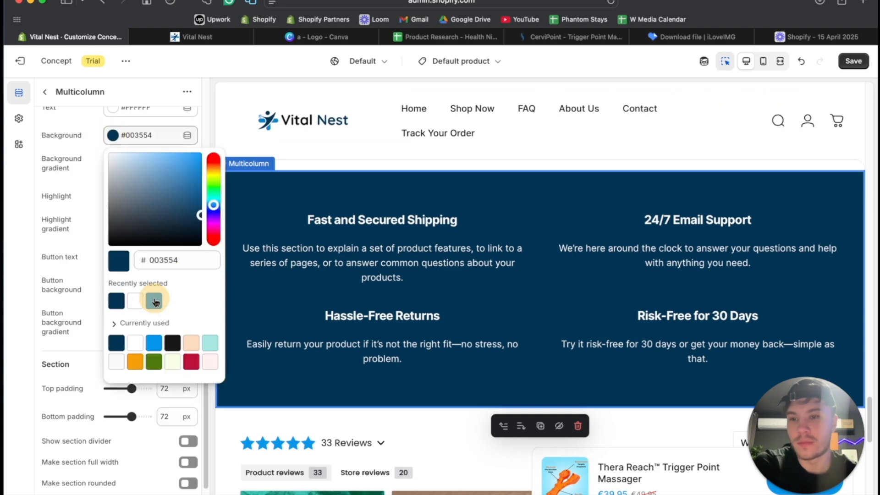
pyautogui.click(155, 301)
pyautogui.press('Escape')
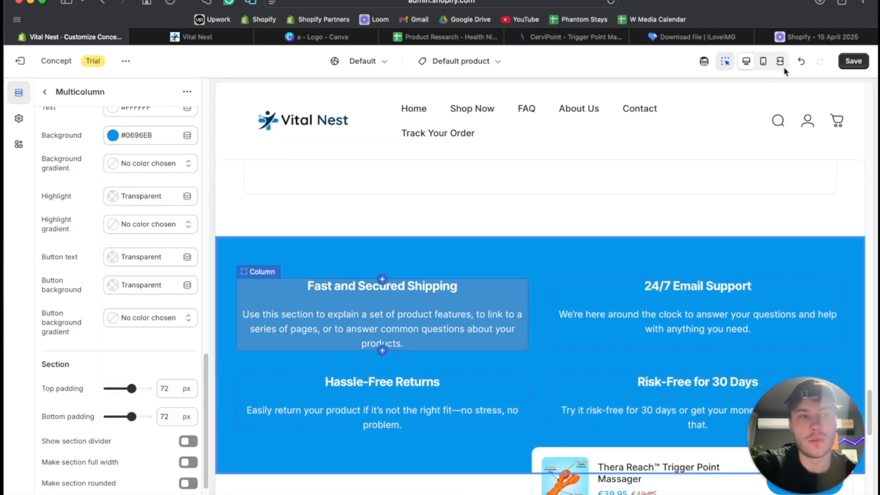
# - Preview the page at full width and examine how the multicolumn section sits between the FAQ and the reviews widget
pyautogui.click(780, 60)
pyautogui.scroll(5, 626, 221)
pyautogui.scroll(-7, 626, 221)
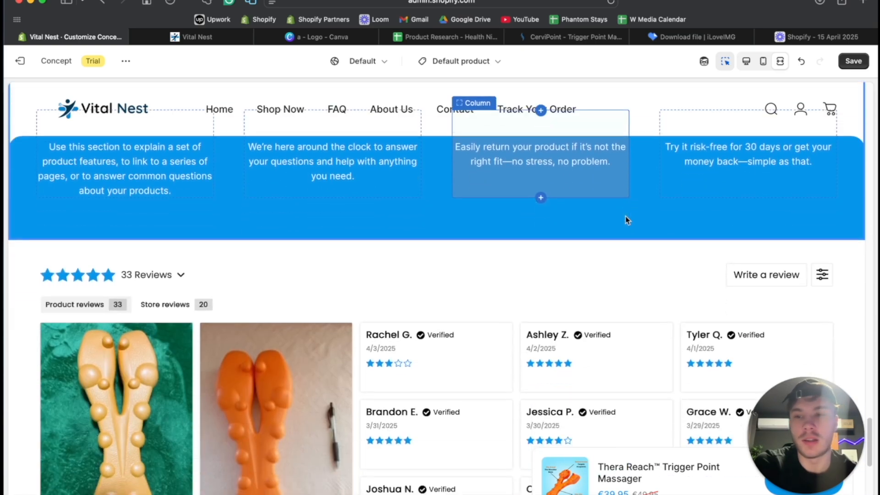
pyautogui.scroll(-10, 627, 220)
pyautogui.scroll(10, 626, 221)
pyautogui.scroll(-1, 526, 252)
pyautogui.click(508, 252)
pyautogui.scroll(-10, 265, 243)
pyautogui.scroll(7, 265, 247)
pyautogui.scroll(7, 263, 246)
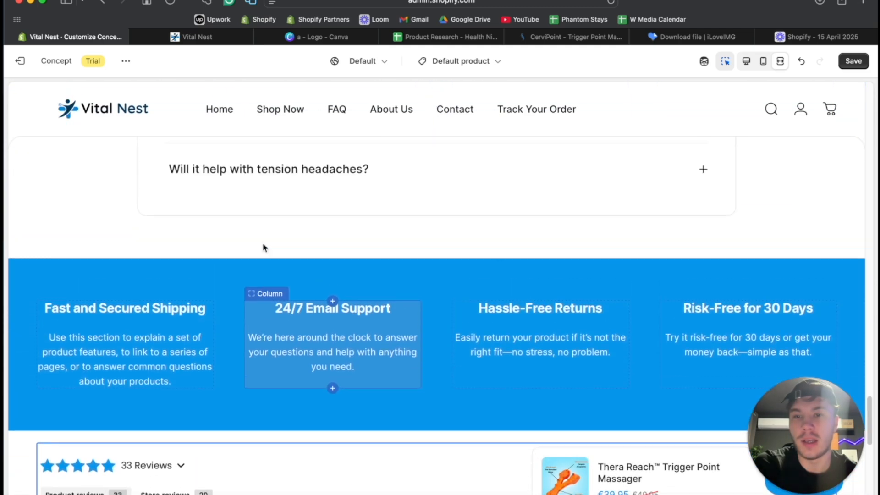
pyautogui.scroll(-3, 642, 307)
pyautogui.scroll(-3, 641, 307)
pyautogui.scroll(1, 687, 229)
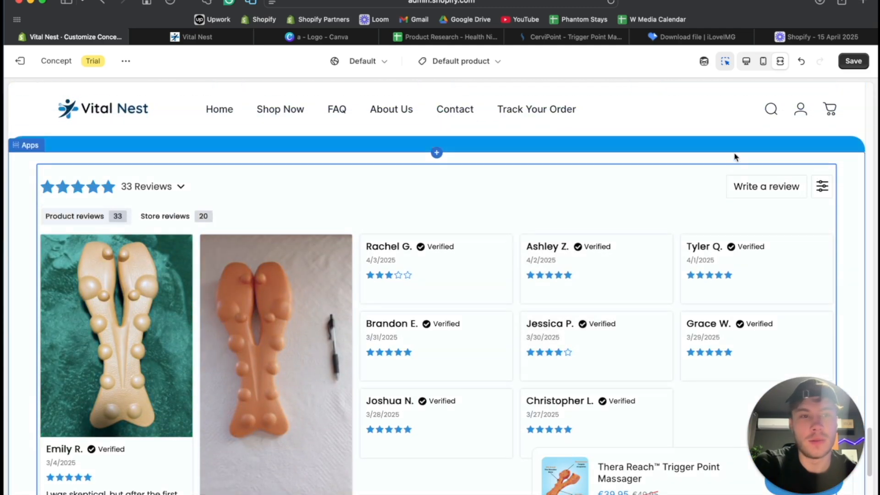
# - Set the top padding of the Apps section holding the reviews to 40 px and preview the page at full width
pyautogui.click(704, 61)
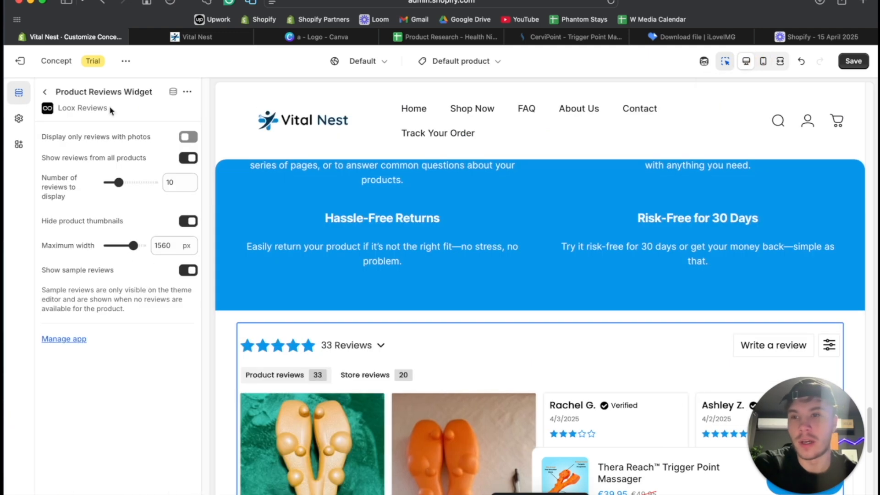
pyautogui.click(227, 338)
pyautogui.scroll(-4, 137, 316)
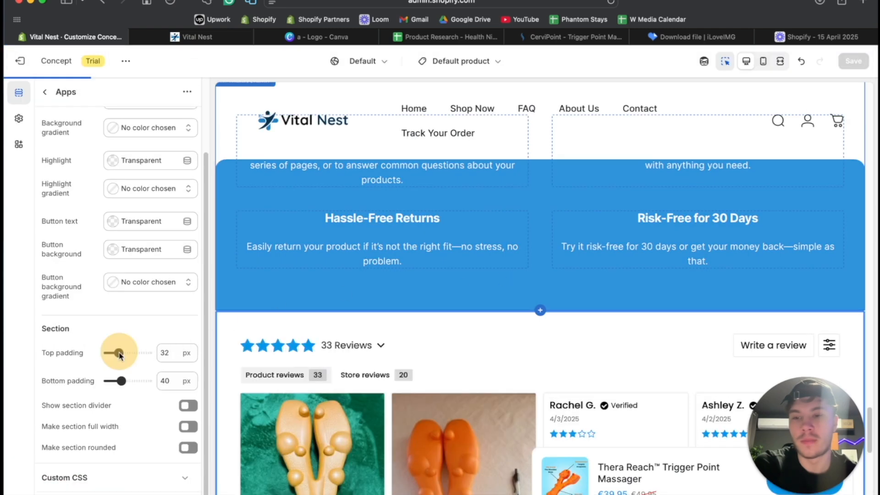
pyautogui.click(119, 353)
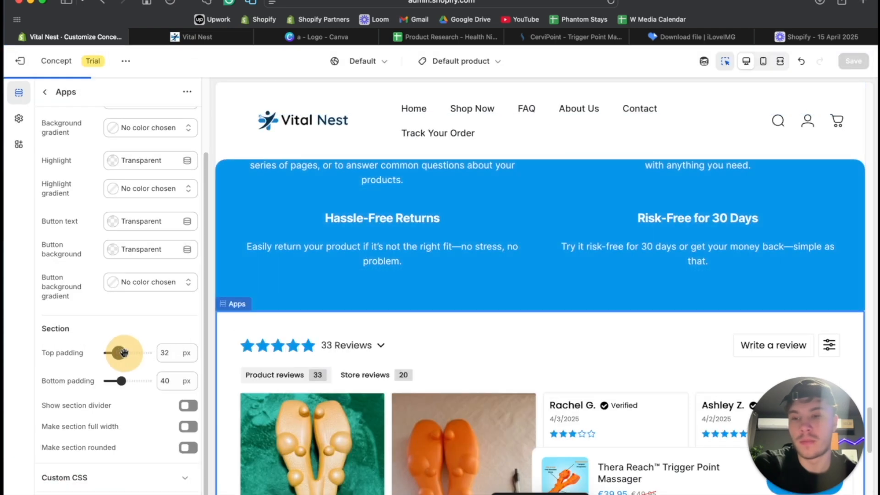
pyautogui.moveTo(125, 352); pyautogui.dragTo(122, 352)
pyautogui.scroll(5, 453, 255)
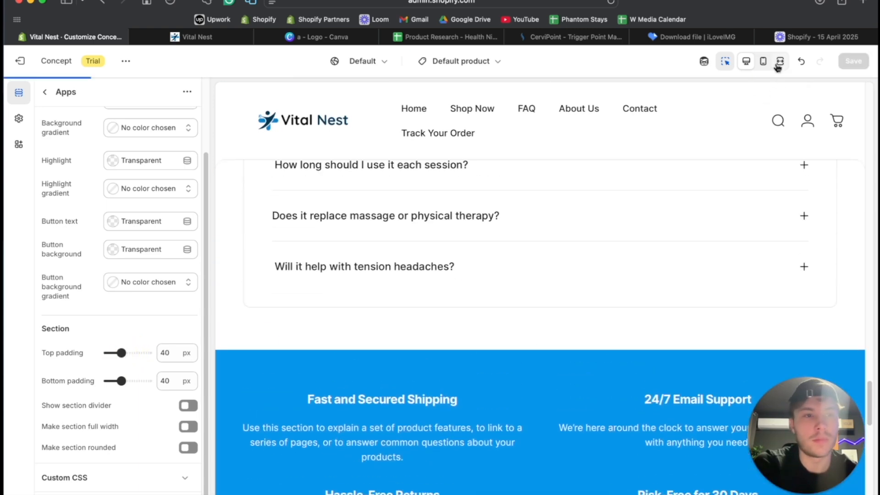
pyautogui.click(780, 61)
pyautogui.scroll(-3, 562, 274)
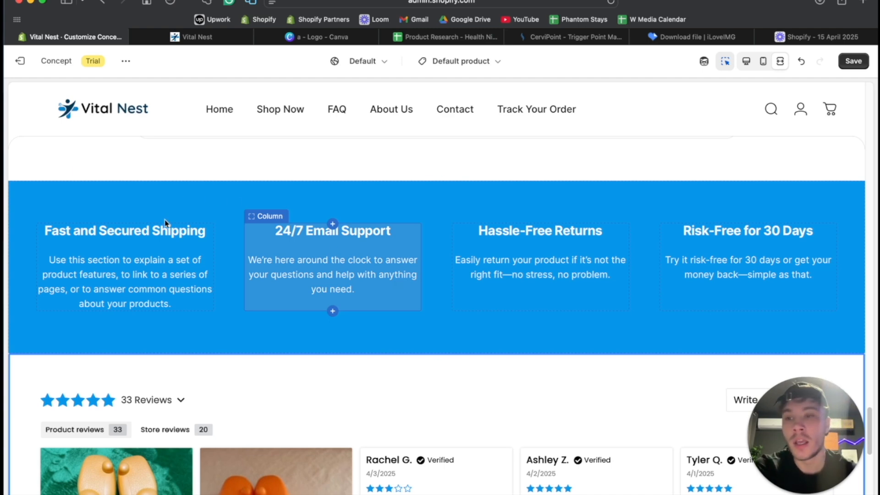
# - Look at the checkmark icon design in Canva and return to the product page preview in Shopify
pyautogui.click(321, 36)
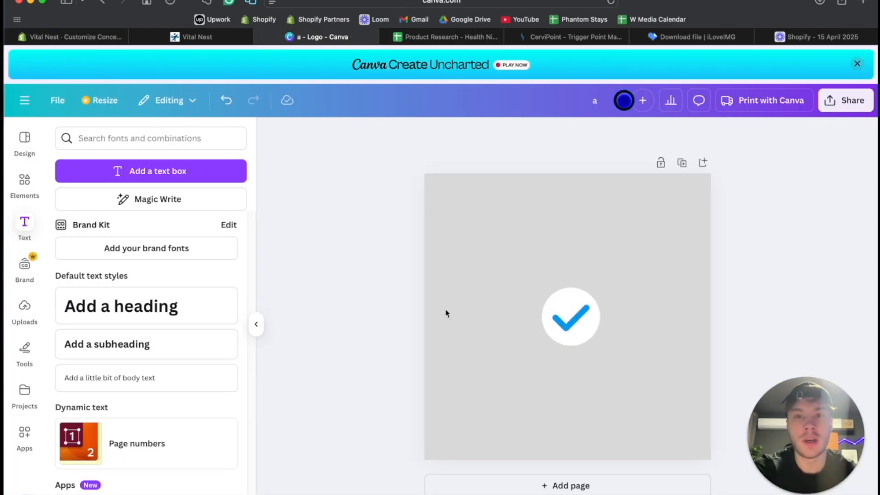
pyautogui.click(73, 38)
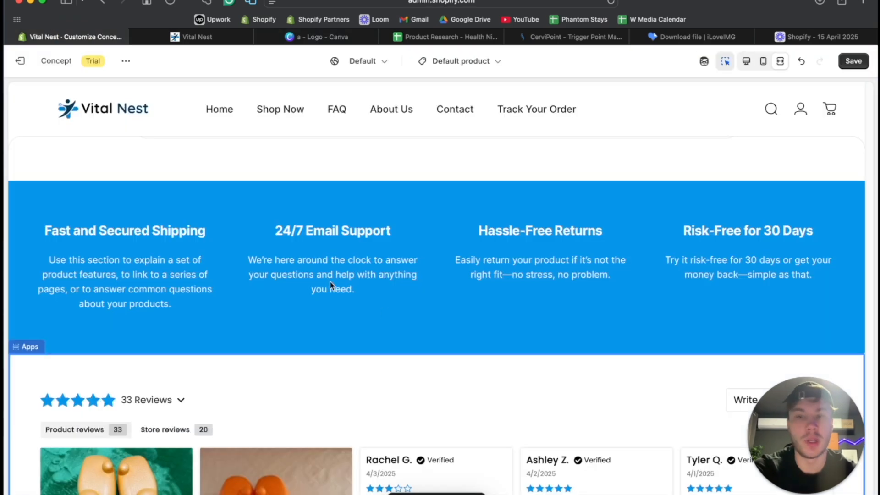
pyautogui.scroll(10, 464, 194)
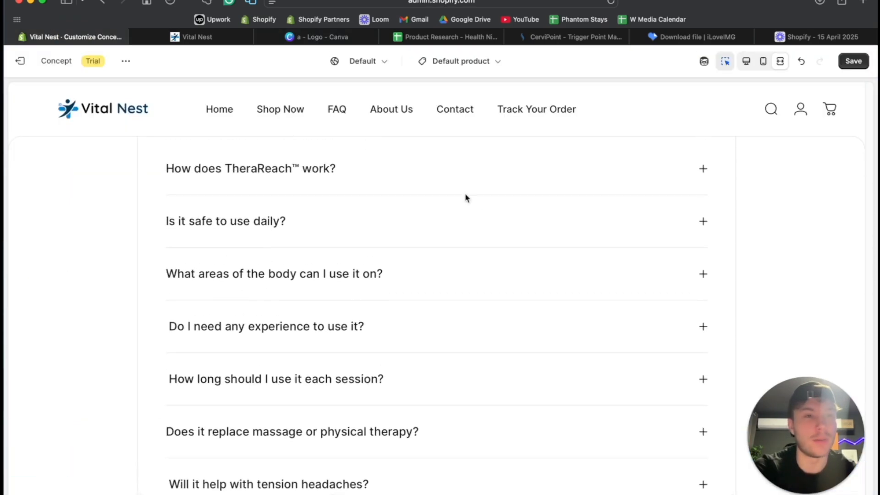